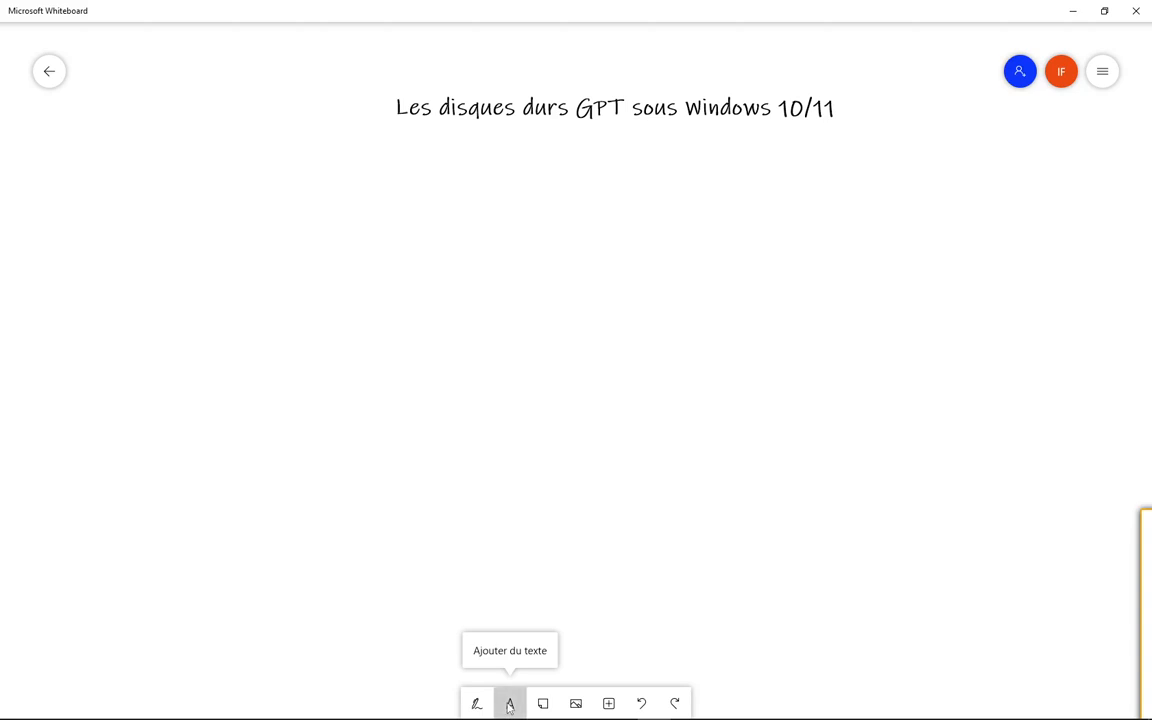
- Add a text box reading "BiOS" and place it below the start of the board's title
{"action": "left_click", "coordinate": [509, 705]}
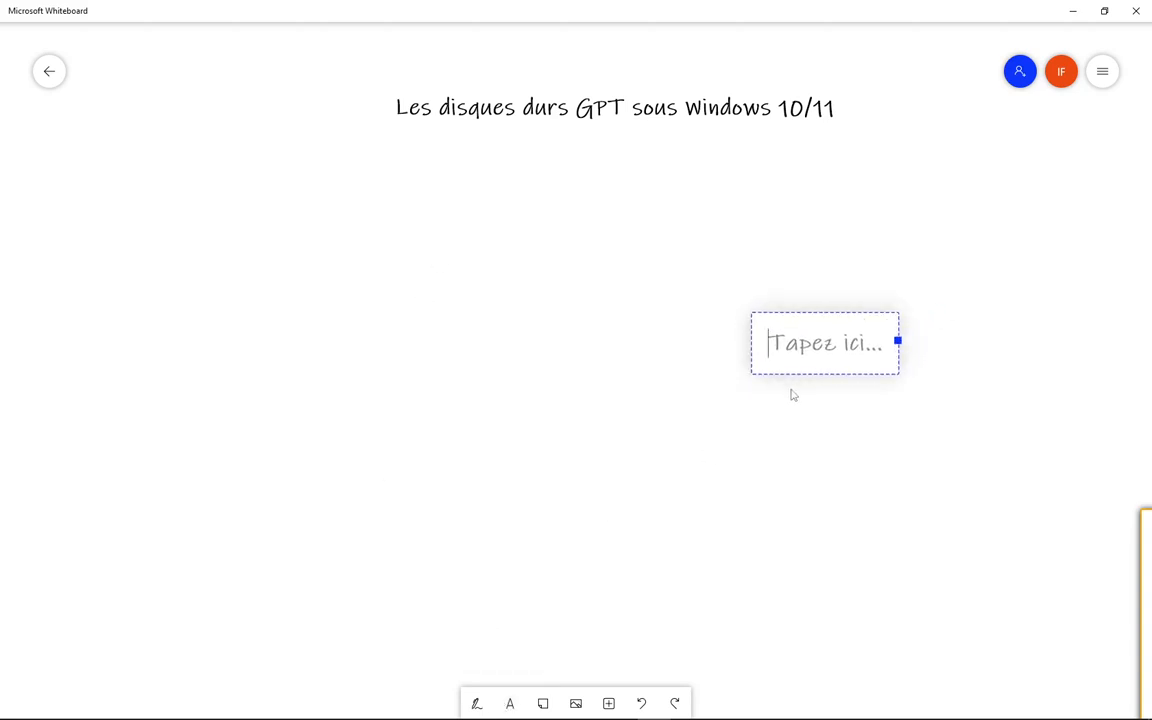
{"action": "type", "text": "Bi"}
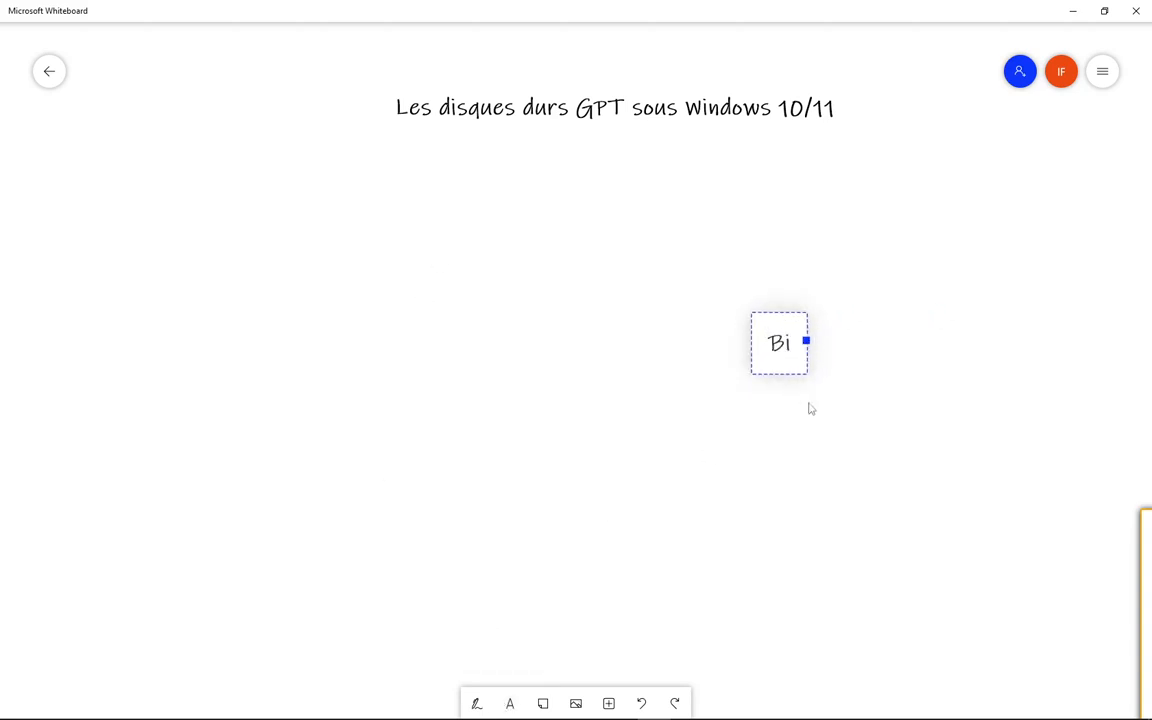
{"action": "type", "text": "OS"}
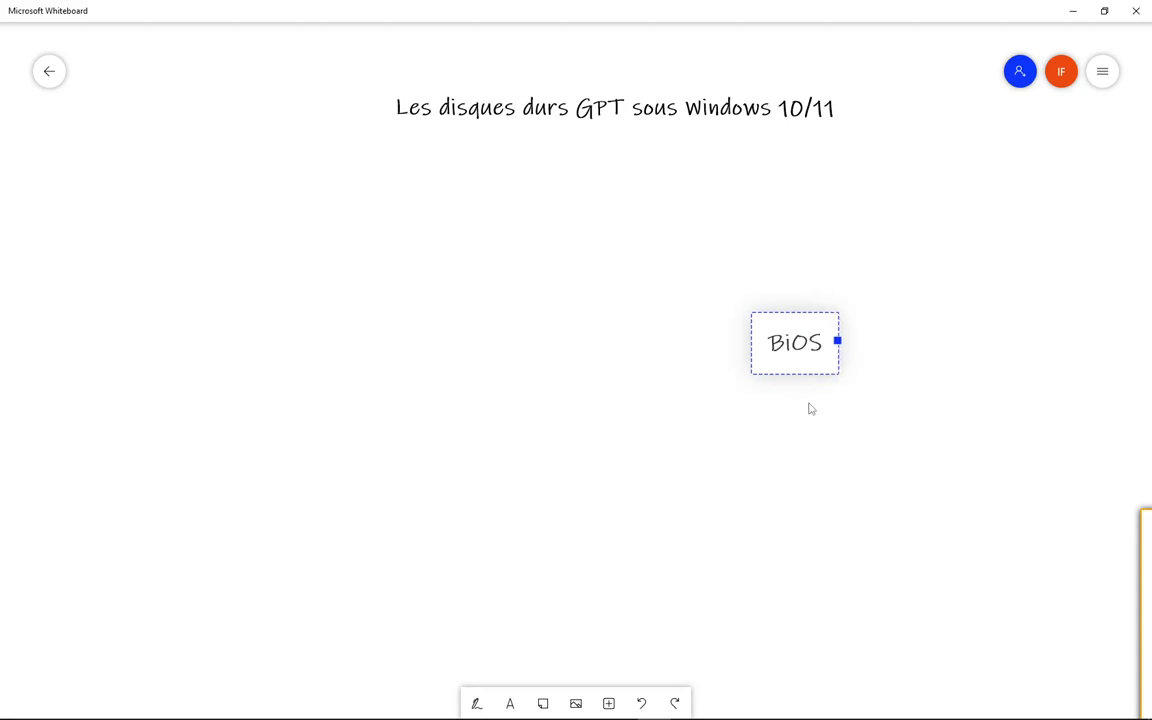
{"action": "left_click_drag", "start_coordinate": [761, 327], "coordinate": [427, 185]}
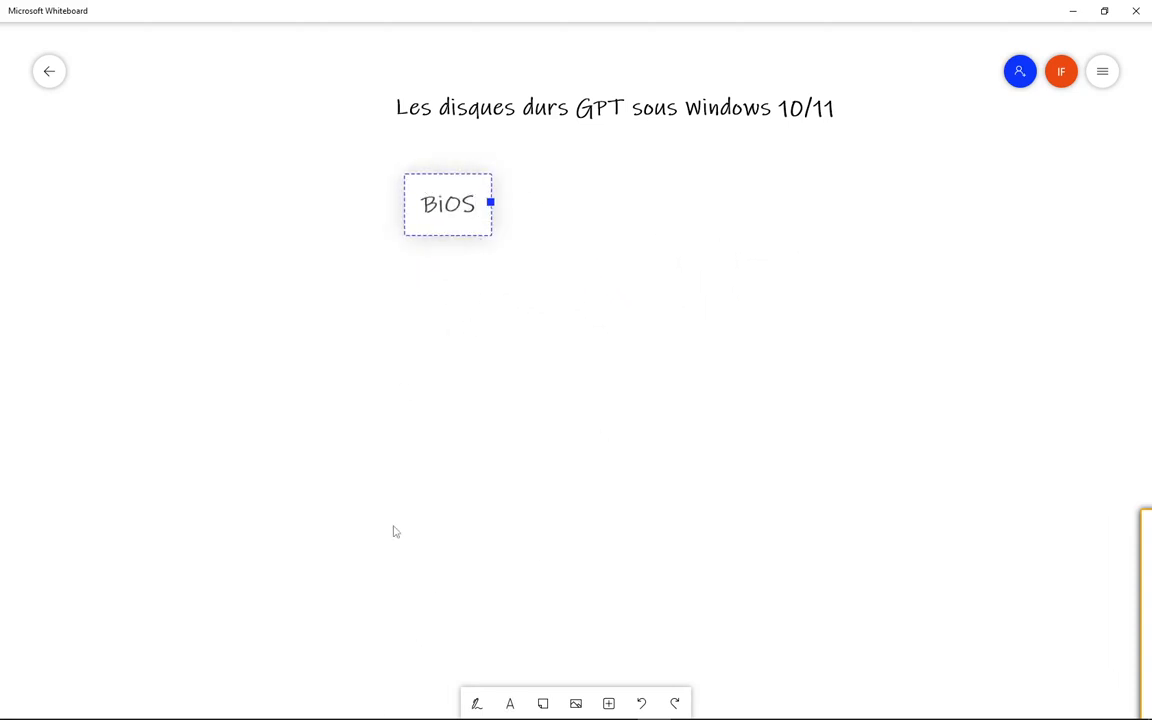
- Draw a black arrow down from BiOS and handwrite "DD : MBR" below it, underlining the whole label and the MBR part
{"action": "left_click", "coordinate": [477, 706]}
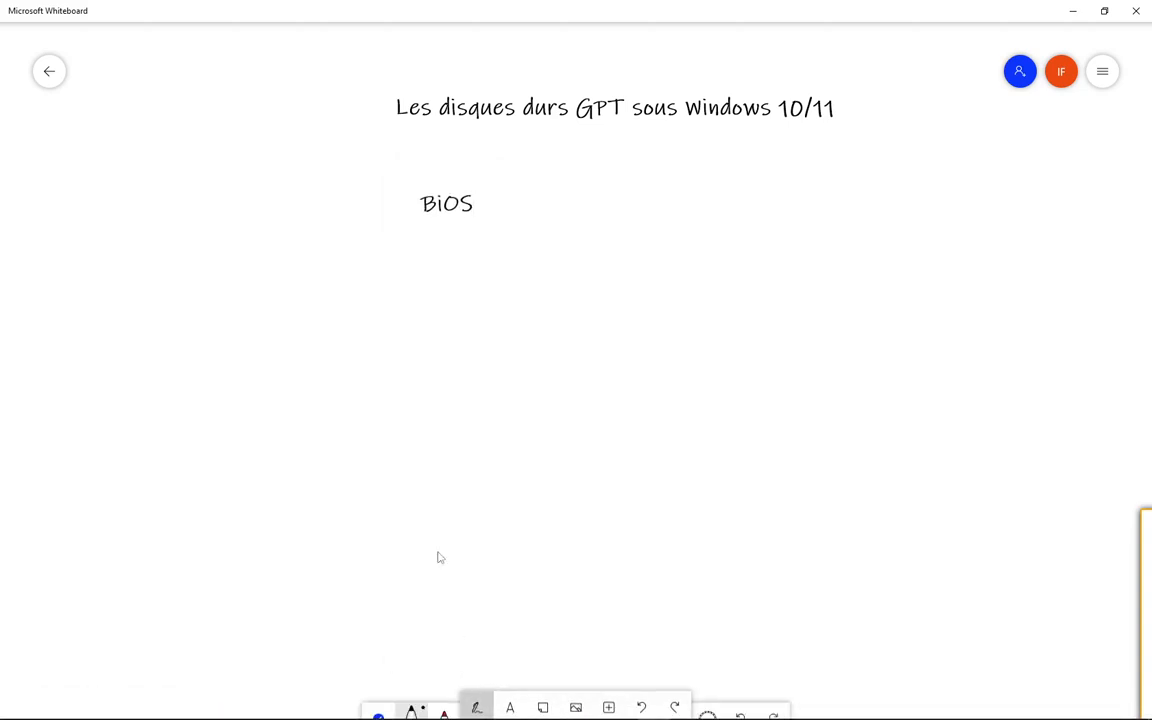
{"action": "mouse_move", "coordinate": [445, 226]}
{"action": "left_mouse_down"}
{"action": "mouse_move", "coordinate": [436, 358]}
{"action": "mouse_move", "coordinate": [484, 364]}
{"action": "left_mouse_up"}
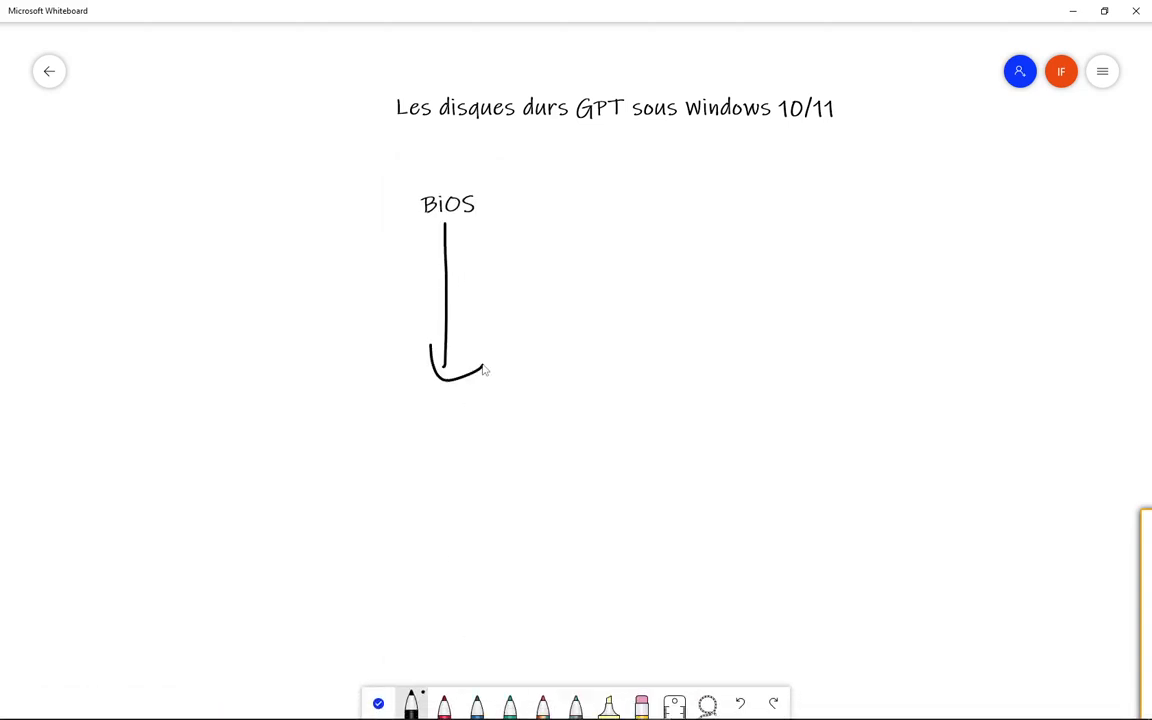
{"action": "left_click_drag", "start_coordinate": [332, 440], "coordinate": [335, 477]}
{"action": "left_click_drag", "start_coordinate": [329, 410], "coordinate": [326, 486]}
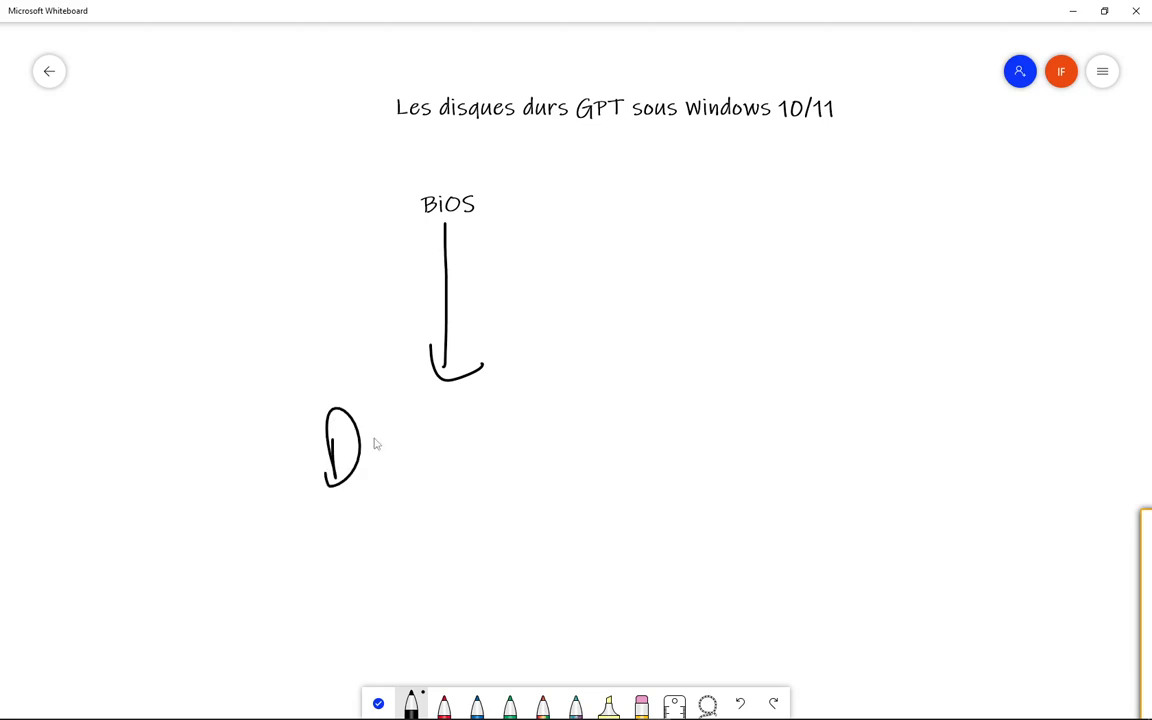
{"action": "left_click_drag", "start_coordinate": [366, 410], "coordinate": [401, 474]}
{"action": "left_click", "coordinate": [434, 426]}
{"action": "left_click", "coordinate": [439, 451]}
{"action": "mouse_move", "coordinate": [471, 420]}
{"action": "left_mouse_down"}
{"action": "mouse_move", "coordinate": [472, 434]}
{"action": "mouse_move", "coordinate": [494, 400]}
{"action": "left_mouse_up"}
{"action": "left_click_drag", "start_coordinate": [500, 395], "coordinate": [505, 455]}
{"action": "left_click_drag", "start_coordinate": [466, 405], "coordinate": [509, 397]}
{"action": "mouse_move", "coordinate": [505, 450]}
{"action": "left_mouse_down"}
{"action": "mouse_move", "coordinate": [537, 411]}
{"action": "mouse_move", "coordinate": [535, 438]}
{"action": "left_mouse_up"}
{"action": "mouse_move", "coordinate": [560, 395]}
{"action": "left_mouse_down"}
{"action": "mouse_move", "coordinate": [582, 428]}
{"action": "mouse_move", "coordinate": [596, 400]}
{"action": "mouse_move", "coordinate": [628, 430]}
{"action": "left_mouse_up"}
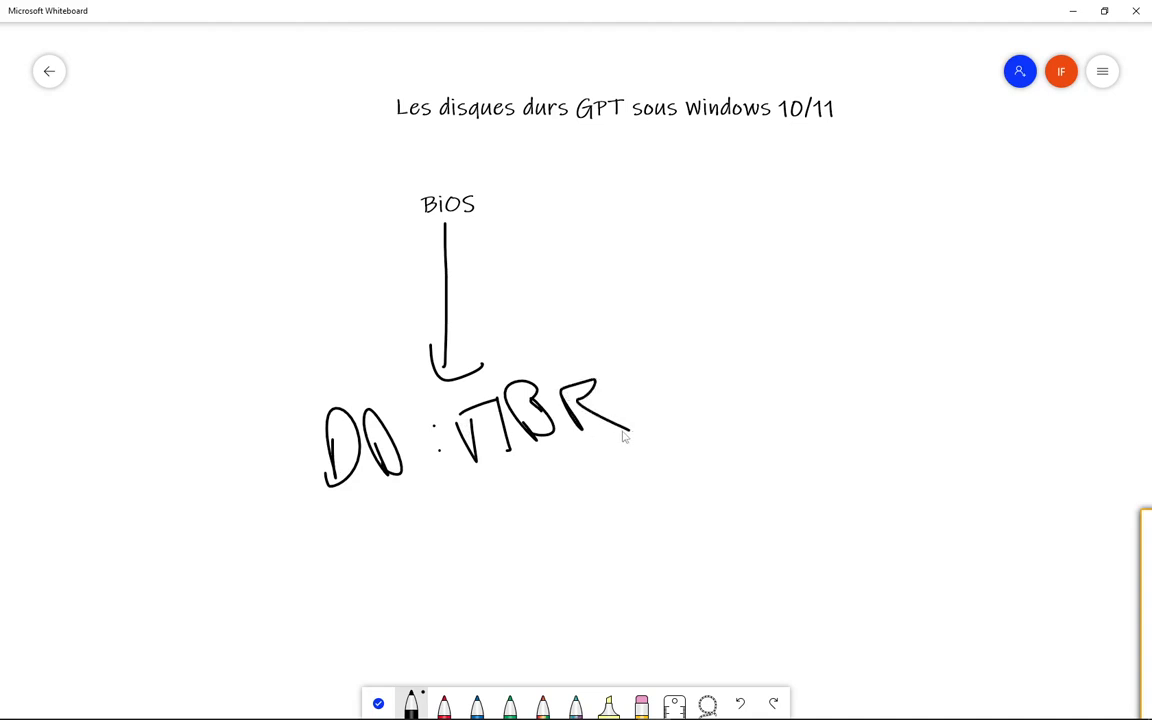
{"action": "left_click_drag", "start_coordinate": [313, 499], "coordinate": [606, 483]}
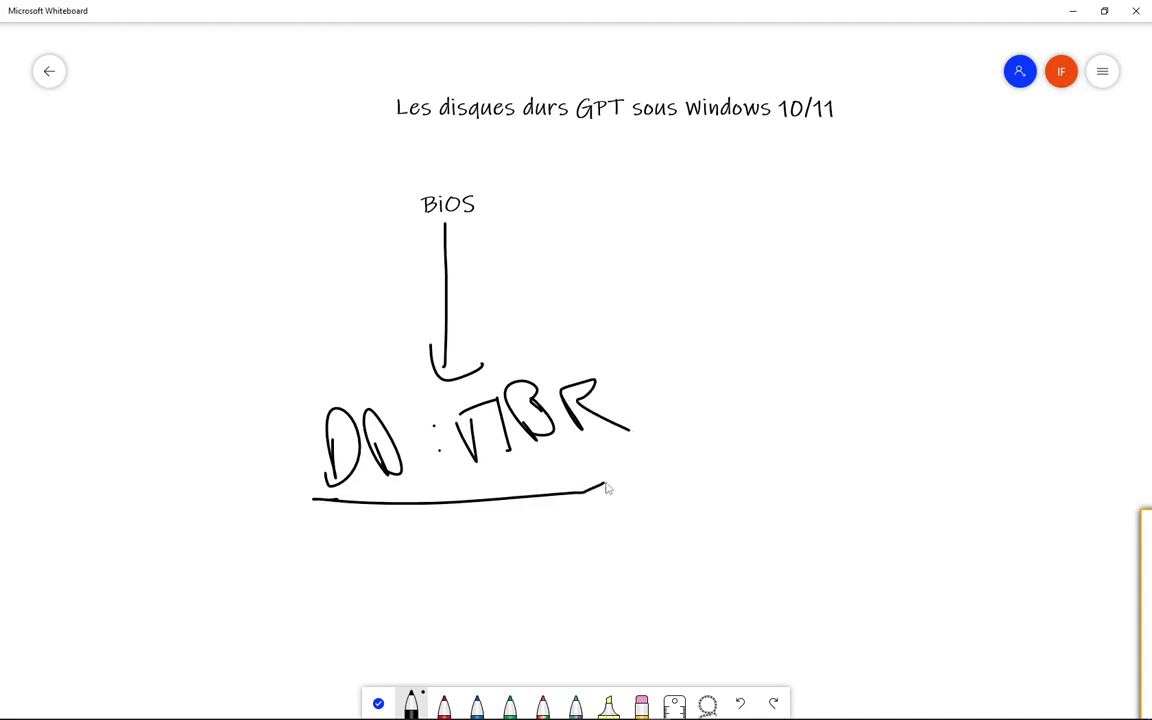
{"action": "left_click_drag", "start_coordinate": [477, 469], "coordinate": [624, 450]}
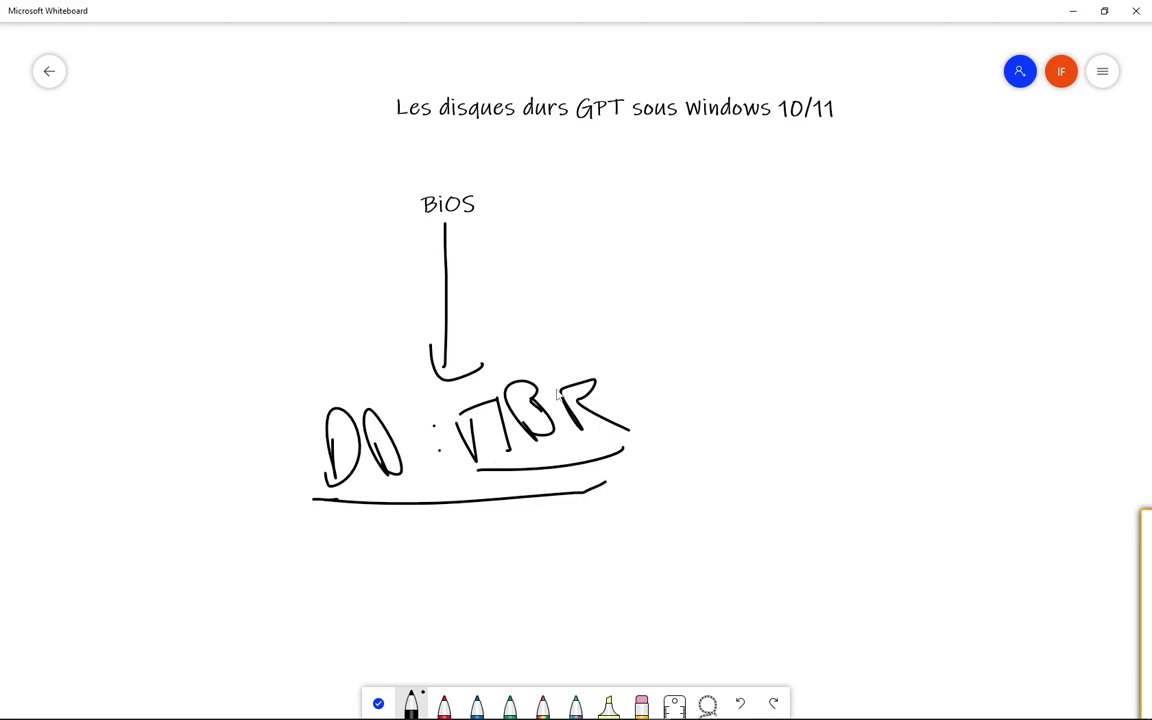
- Sketch a small curved black segment with end bars below DD : MBR and label it "MBR" in red
{"action": "mouse_move", "coordinate": [428, 532]}
{"action": "left_mouse_down"}
{"action": "mouse_move", "coordinate": [398, 597]}
{"action": "mouse_move", "coordinate": [423, 597]}
{"action": "left_mouse_up"}
{"action": "left_click_drag", "start_coordinate": [424, 520], "coordinate": [434, 538]}
{"action": "left_click", "coordinate": [443, 705]}
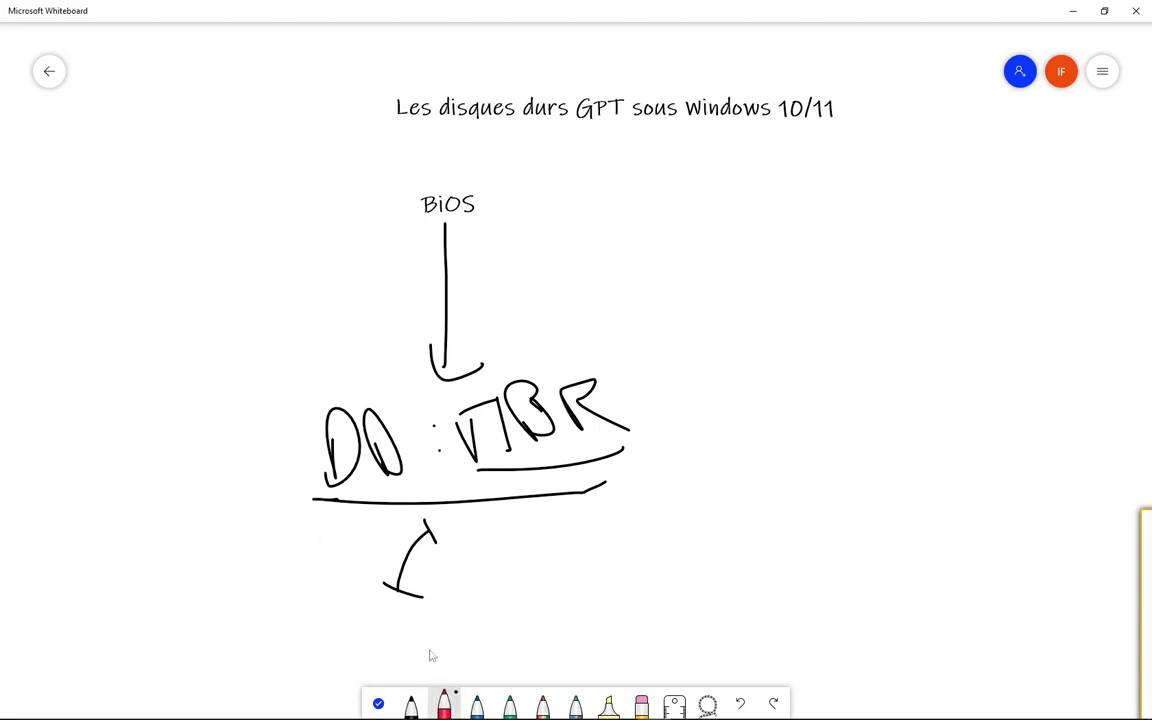
{"action": "mouse_move", "coordinate": [363, 562]}
{"action": "left_mouse_down"}
{"action": "mouse_move", "coordinate": [380, 541]}
{"action": "mouse_move", "coordinate": [393, 558]}
{"action": "mouse_move", "coordinate": [386, 545]}
{"action": "mouse_move", "coordinate": [412, 530]}
{"action": "left_mouse_up"}
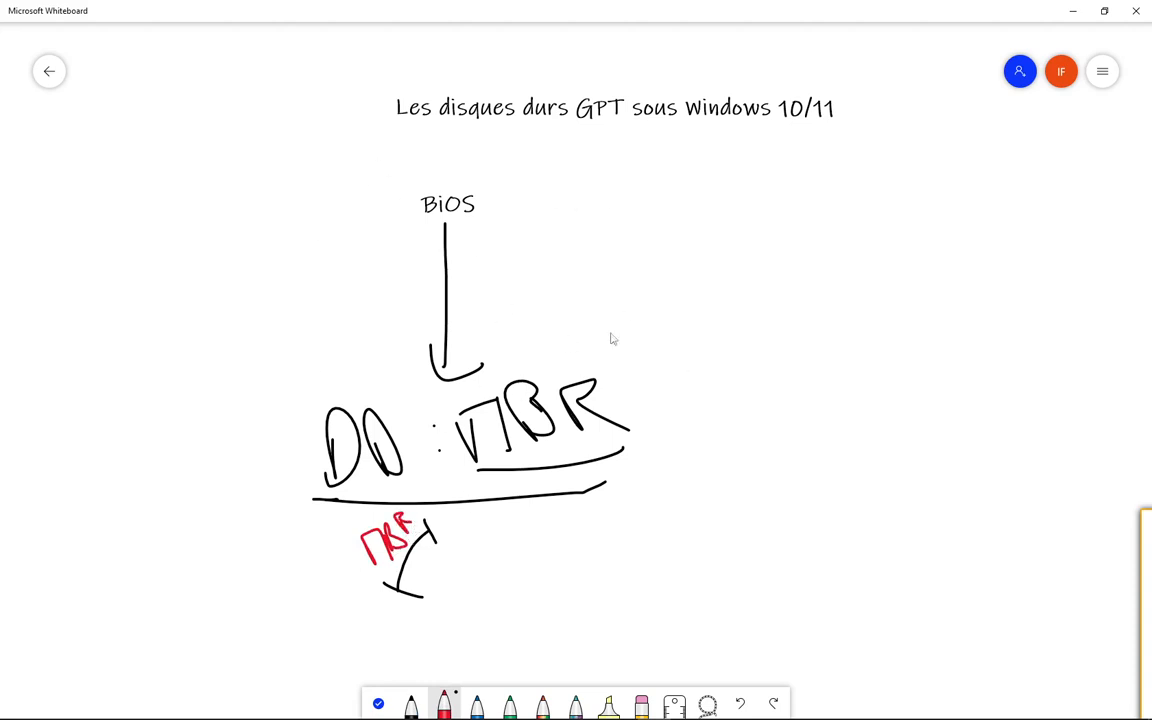
- Draw a long red vertical divider beside the BiOS diagram and circle the BiOS label in red
{"action": "left_click_drag", "start_coordinate": [681, 187], "coordinate": [707, 684]}
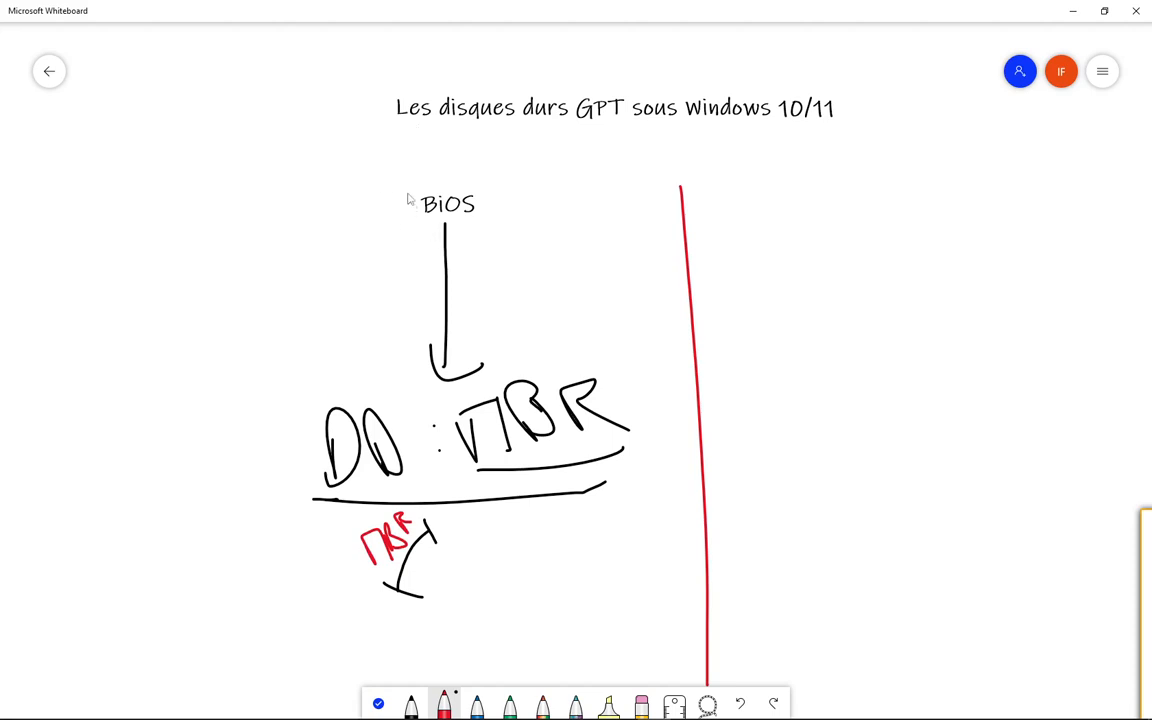
{"action": "mouse_move", "coordinate": [405, 185]}
{"action": "left_mouse_down"}
{"action": "mouse_move", "coordinate": [510, 240]}
{"action": "mouse_move", "coordinate": [424, 164]}
{"action": "mouse_move", "coordinate": [406, 185]}
{"action": "left_mouse_up"}
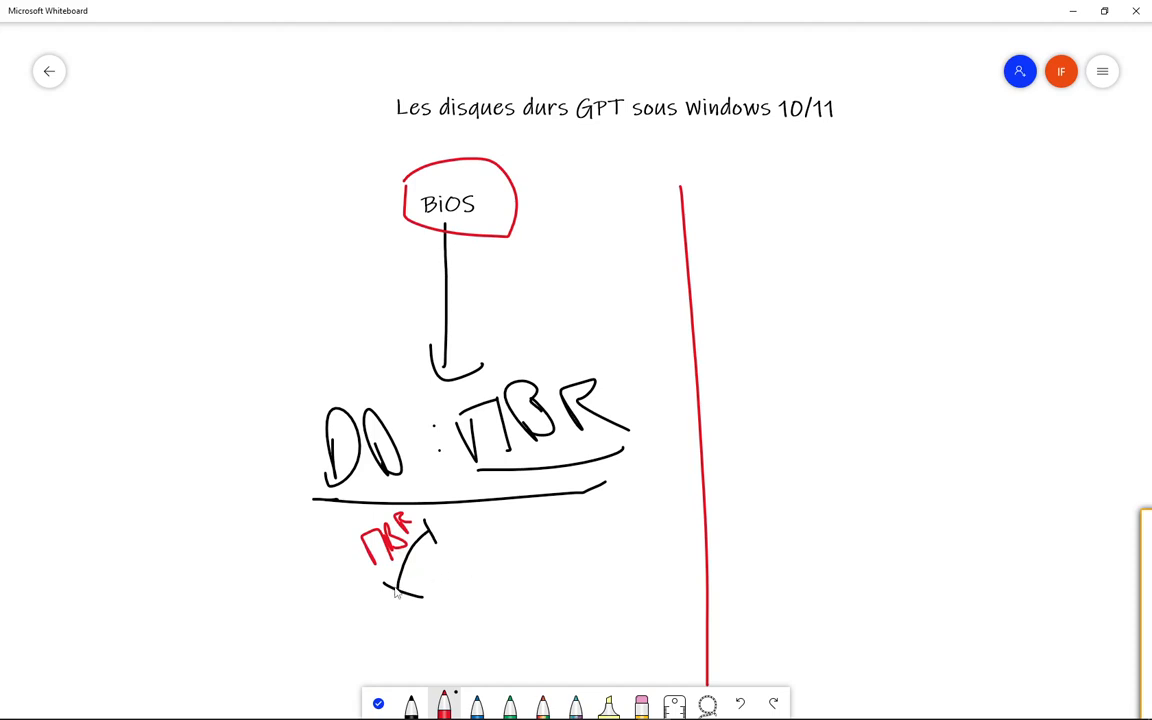
- Scribble red along the small MBR segment and draw three red partition boxes beside it, with an arrow from the segment to the middle box
{"action": "left_click_drag", "start_coordinate": [392, 583], "coordinate": [425, 538]}
{"action": "mouse_move", "coordinate": [485, 550]}
{"action": "left_mouse_down"}
{"action": "mouse_move", "coordinate": [491, 588]}
{"action": "mouse_move", "coordinate": [549, 553]}
{"action": "mouse_move", "coordinate": [490, 589]}
{"action": "left_mouse_up"}
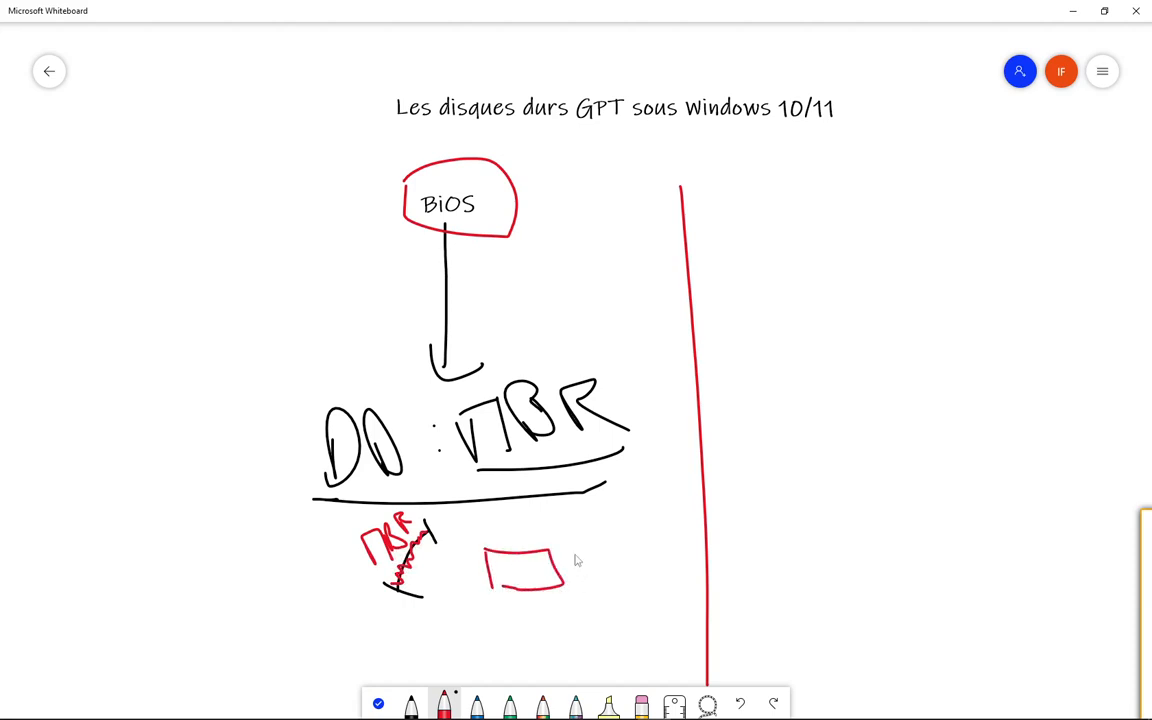
{"action": "mouse_move", "coordinate": [567, 560]}
{"action": "left_mouse_down"}
{"action": "mouse_move", "coordinate": [627, 563]}
{"action": "mouse_move", "coordinate": [584, 574]}
{"action": "left_mouse_up"}
{"action": "mouse_move", "coordinate": [636, 522]}
{"action": "left_mouse_down"}
{"action": "mouse_move", "coordinate": [689, 545]}
{"action": "mouse_move", "coordinate": [666, 563]}
{"action": "mouse_move", "coordinate": [640, 560]}
{"action": "left_mouse_up"}
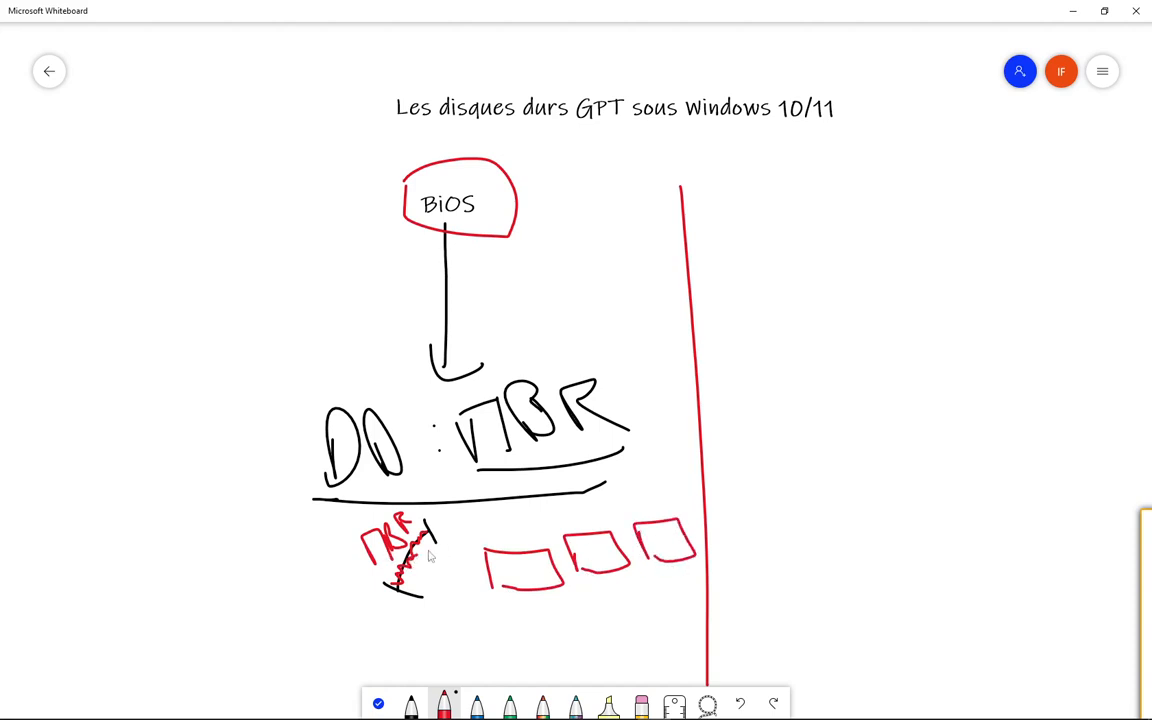
{"action": "left_click_drag", "start_coordinate": [427, 553], "coordinate": [590, 545]}
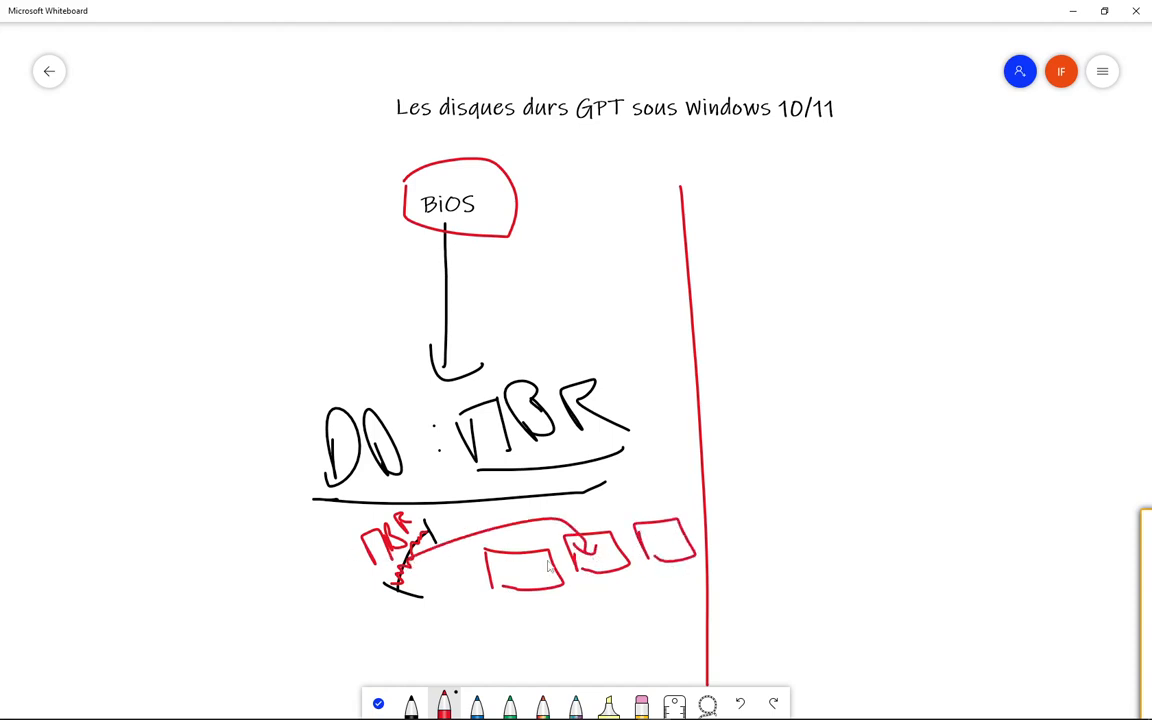
- Handwrite the drive letters "C:", "D:" and "E:" in red under the three partition boxes
{"action": "left_click_drag", "start_coordinate": [538, 605], "coordinate": [556, 628]}
{"action": "left_click", "coordinate": [555, 612]}
{"action": "left_click", "coordinate": [555, 621]}
{"action": "mouse_move", "coordinate": [603, 590]}
{"action": "left_mouse_down"}
{"action": "mouse_move", "coordinate": [612, 603]}
{"action": "mouse_move", "coordinate": [684, 600]}
{"action": "mouse_move", "coordinate": [694, 571]}
{"action": "mouse_move", "coordinate": [690, 586]}
{"action": "left_mouse_up"}
{"action": "left_click", "coordinate": [632, 593]}
{"action": "left_click", "coordinate": [633, 603]}
{"action": "left_click", "coordinate": [699, 580]}
{"action": "left_click", "coordinate": [699, 594]}
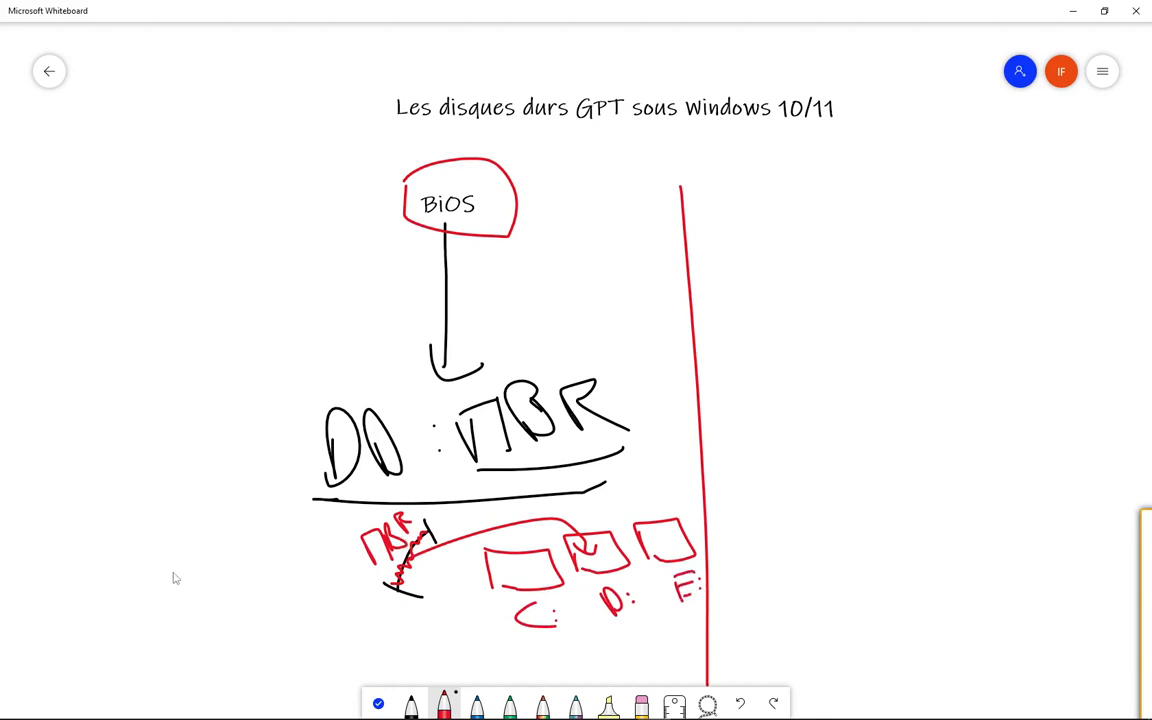
- Handwrite "Boot Loader" in red beside the small MBR segment
{"action": "left_click_drag", "start_coordinate": [118, 577], "coordinate": [124, 633]}
{"action": "left_click_drag", "start_coordinate": [118, 577], "coordinate": [140, 636]}
{"action": "left_click_drag", "start_coordinate": [200, 594], "coordinate": [248, 588]}
{"action": "left_click_drag", "start_coordinate": [238, 574], "coordinate": [266, 548]}
{"action": "mouse_move", "coordinate": [190, 636]}
{"action": "left_mouse_down"}
{"action": "mouse_move", "coordinate": [228, 698]}
{"action": "mouse_move", "coordinate": [239, 685]}
{"action": "left_mouse_up"}
{"action": "mouse_move", "coordinate": [272, 660]}
{"action": "left_mouse_down"}
{"action": "mouse_move", "coordinate": [280, 680]}
{"action": "mouse_move", "coordinate": [350, 642]}
{"action": "left_mouse_up"}
{"action": "mouse_move", "coordinate": [290, 578]}
{"action": "left_mouse_down"}
{"action": "mouse_move", "coordinate": [361, 633]}
{"action": "mouse_move", "coordinate": [435, 648]}
{"action": "left_mouse_up"}
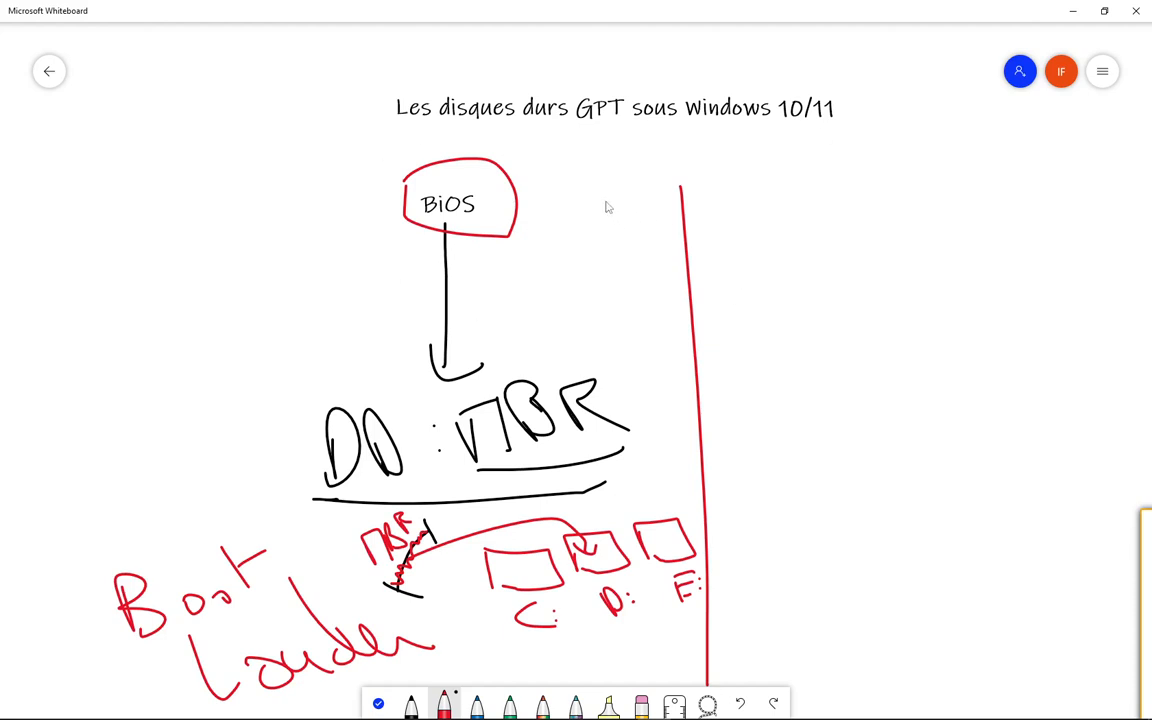
- Draw a red double-headed arrow across the divider at BiOS level and handwrite "UEFI" on the far side
{"action": "mouse_move", "coordinate": [605, 201]}
{"action": "left_mouse_down"}
{"action": "mouse_move", "coordinate": [778, 206]}
{"action": "mouse_move", "coordinate": [756, 228]}
{"action": "left_mouse_up"}
{"action": "left_click_drag", "start_coordinate": [609, 187], "coordinate": [597, 229]}
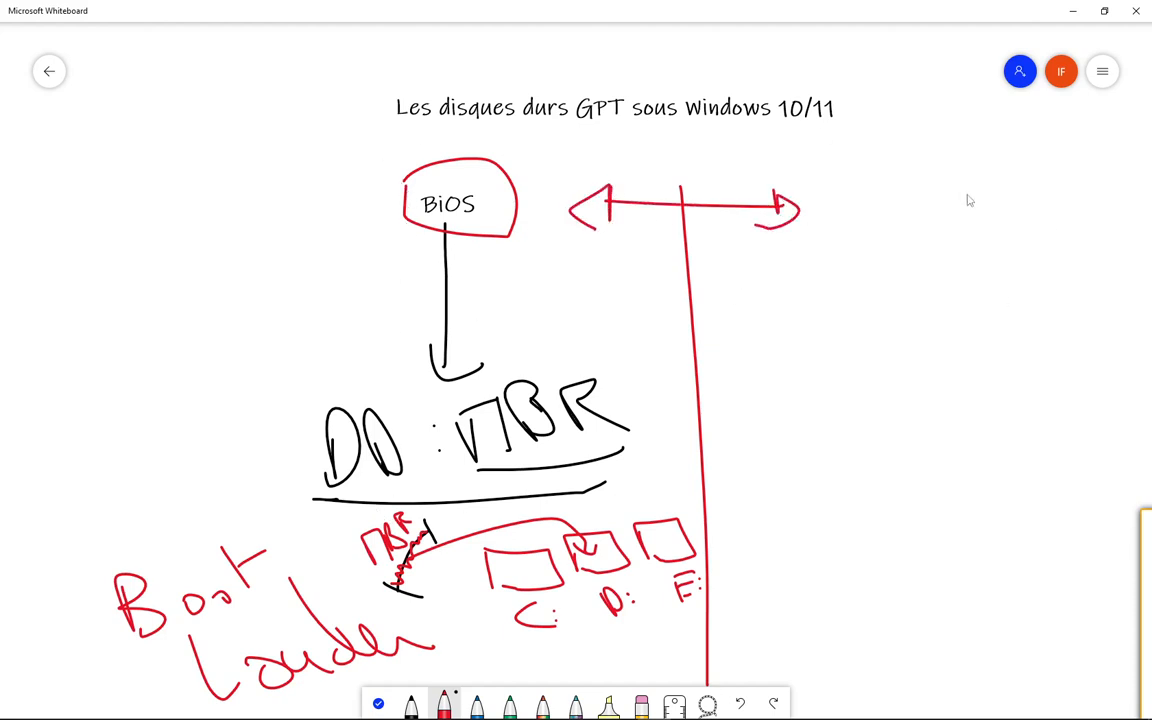
{"action": "mouse_move", "coordinate": [843, 166]}
{"action": "left_mouse_down"}
{"action": "mouse_move", "coordinate": [859, 164]}
{"action": "mouse_move", "coordinate": [904, 206]}
{"action": "mouse_move", "coordinate": [902, 165]}
{"action": "mouse_move", "coordinate": [898, 186]}
{"action": "mouse_move", "coordinate": [918, 196]}
{"action": "mouse_move", "coordinate": [936, 153]}
{"action": "mouse_move", "coordinate": [961, 189]}
{"action": "left_mouse_up"}
{"action": "mouse_move", "coordinate": [949, 192]}
{"action": "left_mouse_down"}
{"action": "mouse_move", "coordinate": [973, 187]}
{"action": "mouse_move", "coordinate": [966, 156]}
{"action": "left_mouse_up"}
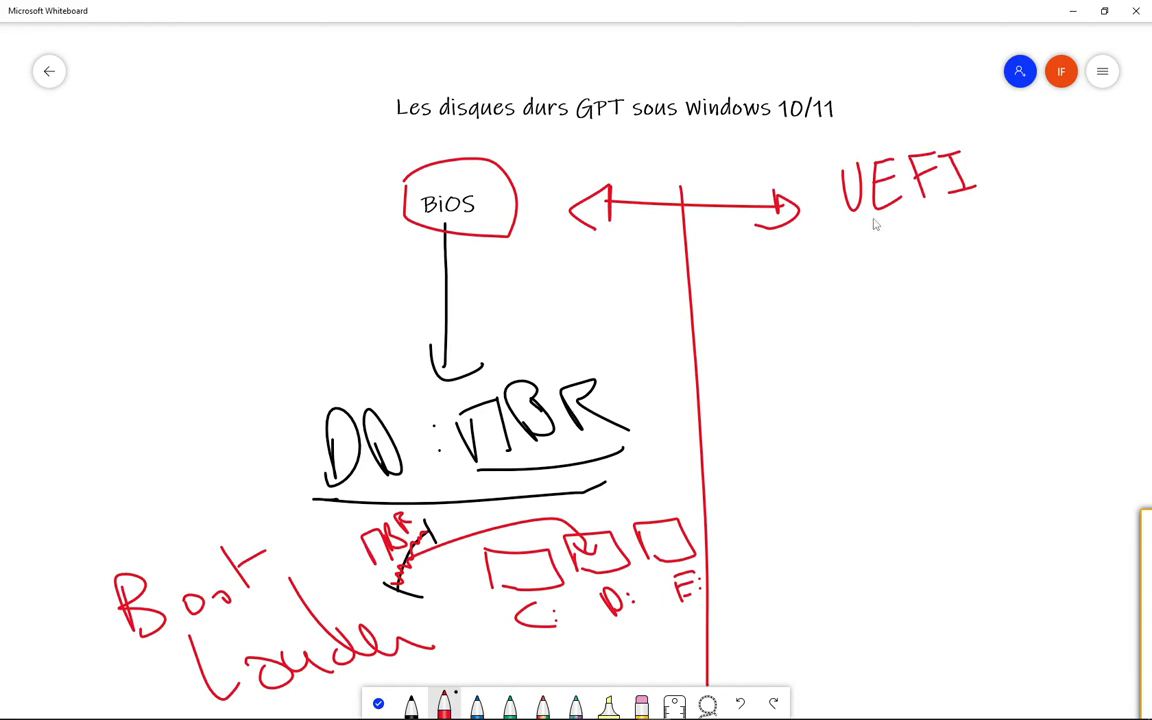
- Underline UEFI in red and connect it with a curved line to a handwritten "Intel" note
{"action": "mouse_move", "coordinate": [872, 217]}
{"action": "left_mouse_down"}
{"action": "mouse_move", "coordinate": [1002, 212]}
{"action": "mouse_move", "coordinate": [956, 249]}
{"action": "mouse_move", "coordinate": [1020, 227]}
{"action": "mouse_move", "coordinate": [1039, 247]}
{"action": "mouse_move", "coordinate": [1100, 224]}
{"action": "left_mouse_up"}
{"action": "mouse_move", "coordinate": [1072, 148]}
{"action": "left_mouse_down"}
{"action": "mouse_move", "coordinate": [1102, 228]}
{"action": "mouse_move", "coordinate": [1117, 186]}
{"action": "mouse_move", "coordinate": [1140, 182]}
{"action": "mouse_move", "coordinate": [1150, 212]}
{"action": "left_mouse_up"}
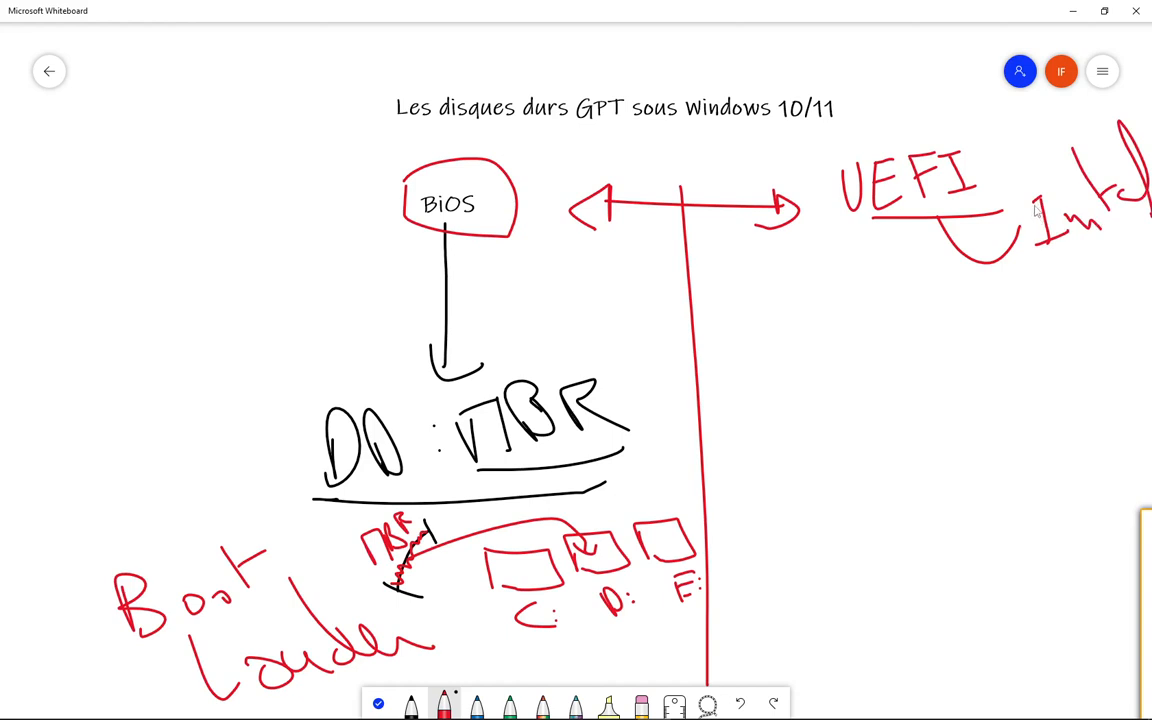
{"action": "left_click_drag", "start_coordinate": [862, 221], "coordinate": [841, 223]}
- Draw red pointer lines out from the BiOS arrow and DD : MBR, and handwrite an underlined "2,2 TO" beside them
{"action": "left_click_drag", "start_coordinate": [395, 298], "coordinate": [255, 335]}
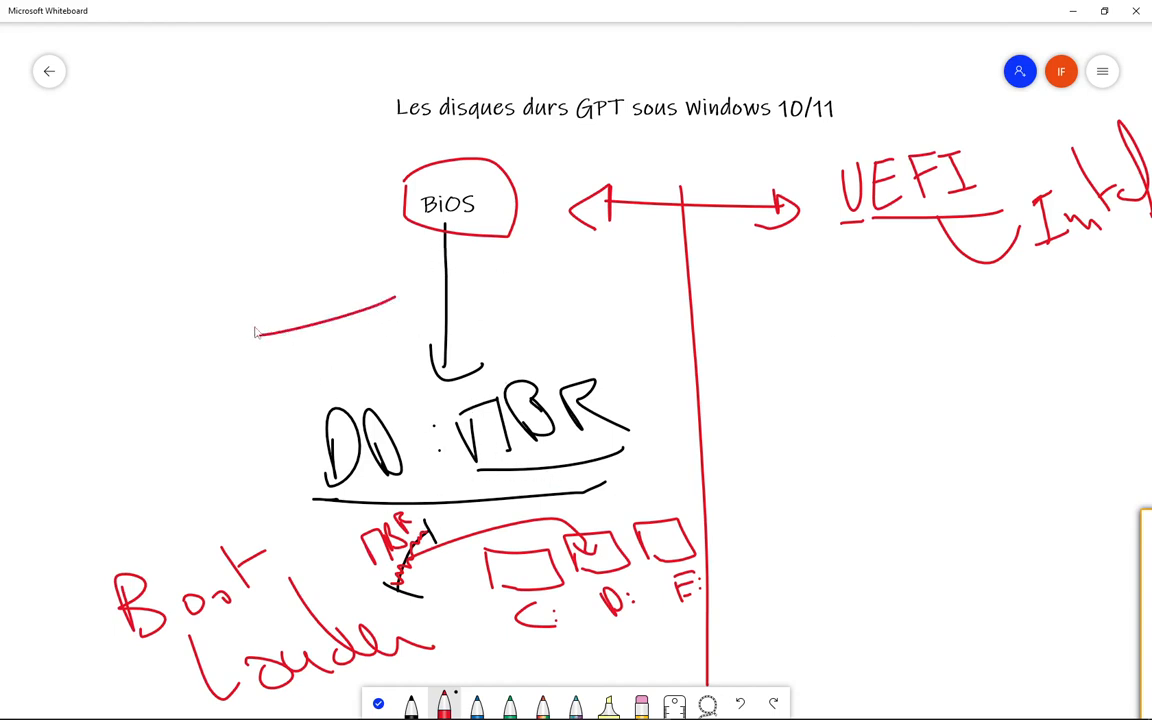
{"action": "mouse_move", "coordinate": [302, 456]}
{"action": "left_mouse_down"}
{"action": "mouse_move", "coordinate": [199, 422]}
{"action": "mouse_move", "coordinate": [185, 400]}
{"action": "left_mouse_up"}
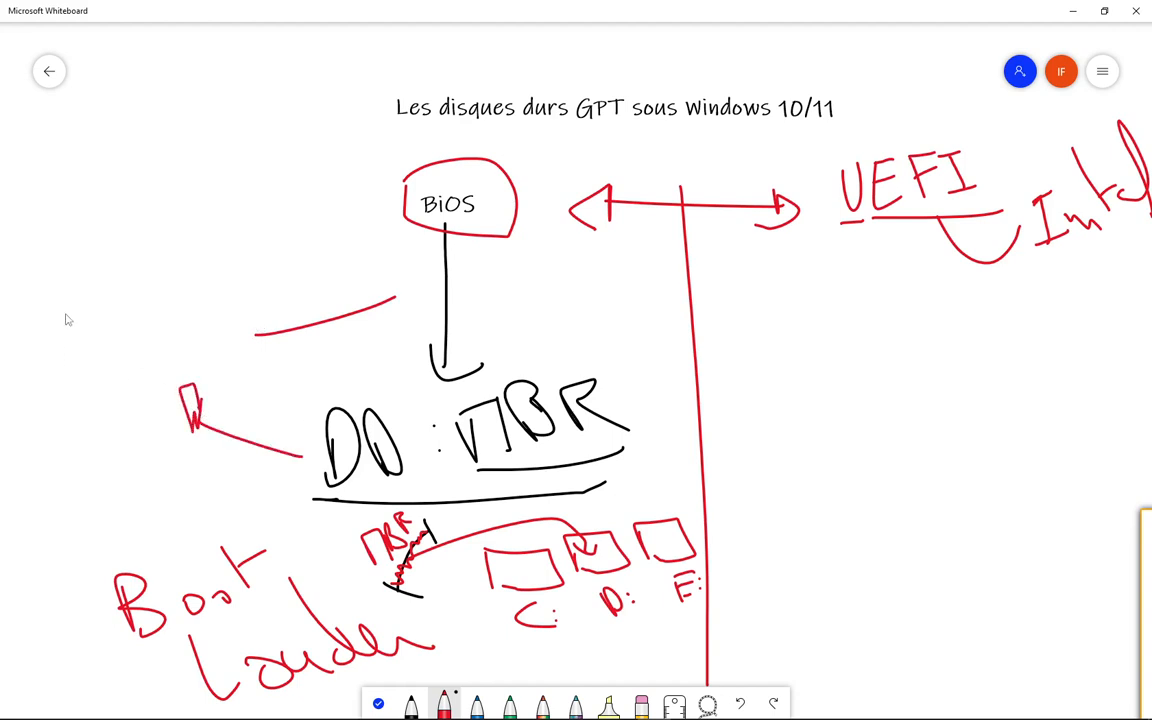
{"action": "mouse_move", "coordinate": [46, 296]}
{"action": "left_mouse_down"}
{"action": "mouse_move", "coordinate": [44, 334]}
{"action": "mouse_move", "coordinate": [75, 342]}
{"action": "mouse_move", "coordinate": [138, 312]}
{"action": "left_mouse_up"}
{"action": "mouse_move", "coordinate": [155, 258]}
{"action": "left_mouse_down"}
{"action": "mouse_move", "coordinate": [161, 311]}
{"action": "mouse_move", "coordinate": [167, 258]}
{"action": "mouse_move", "coordinate": [222, 279]}
{"action": "left_mouse_up"}
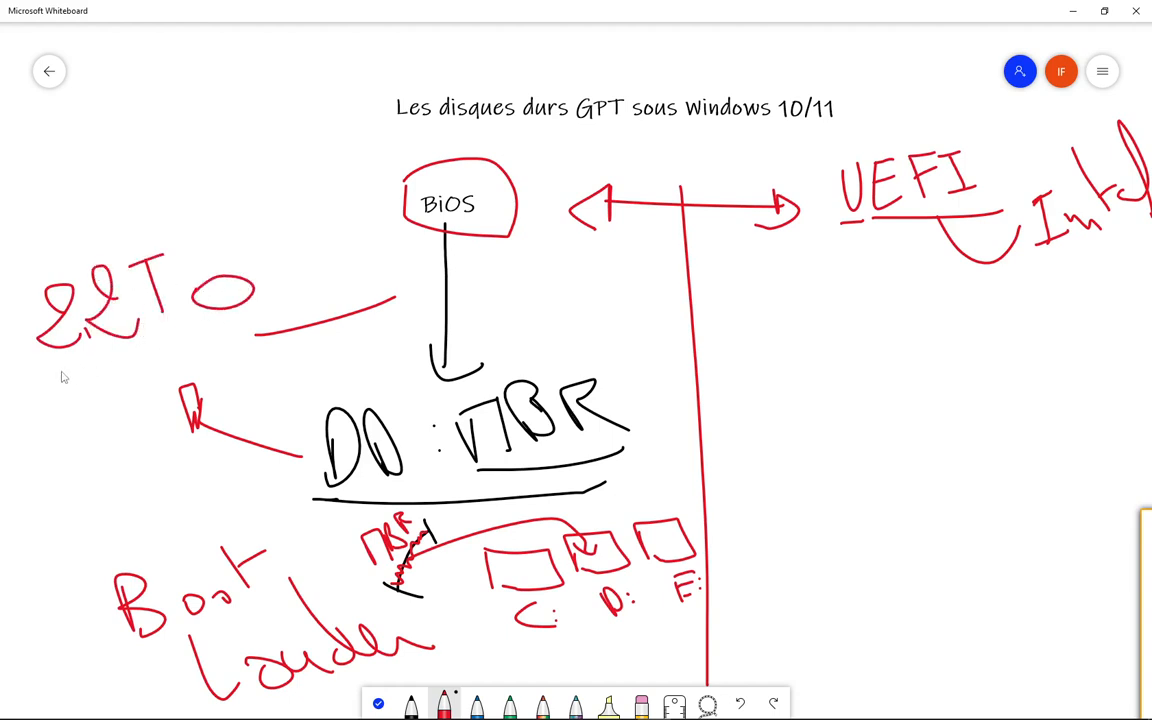
{"action": "left_click_drag", "start_coordinate": [58, 369], "coordinate": [305, 307]}
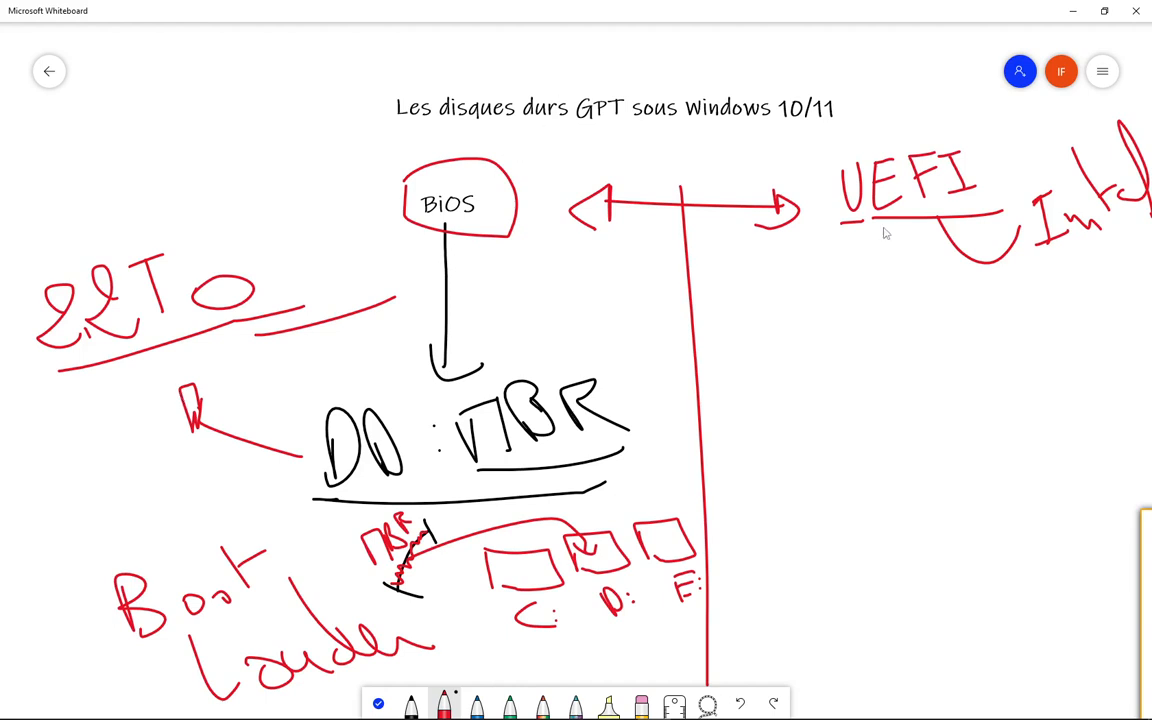
- Draw two red arrows down from UEFI to handwritten "MBR" and "GPT" labels, and underline both labels
{"action": "left_click_drag", "start_coordinate": [912, 215], "coordinate": [912, 385]}
{"action": "mouse_move", "coordinate": [897, 350]}
{"action": "left_mouse_down"}
{"action": "mouse_move", "coordinate": [900, 368]}
{"action": "mouse_move", "coordinate": [935, 380]}
{"action": "mouse_move", "coordinate": [983, 370]}
{"action": "left_mouse_up"}
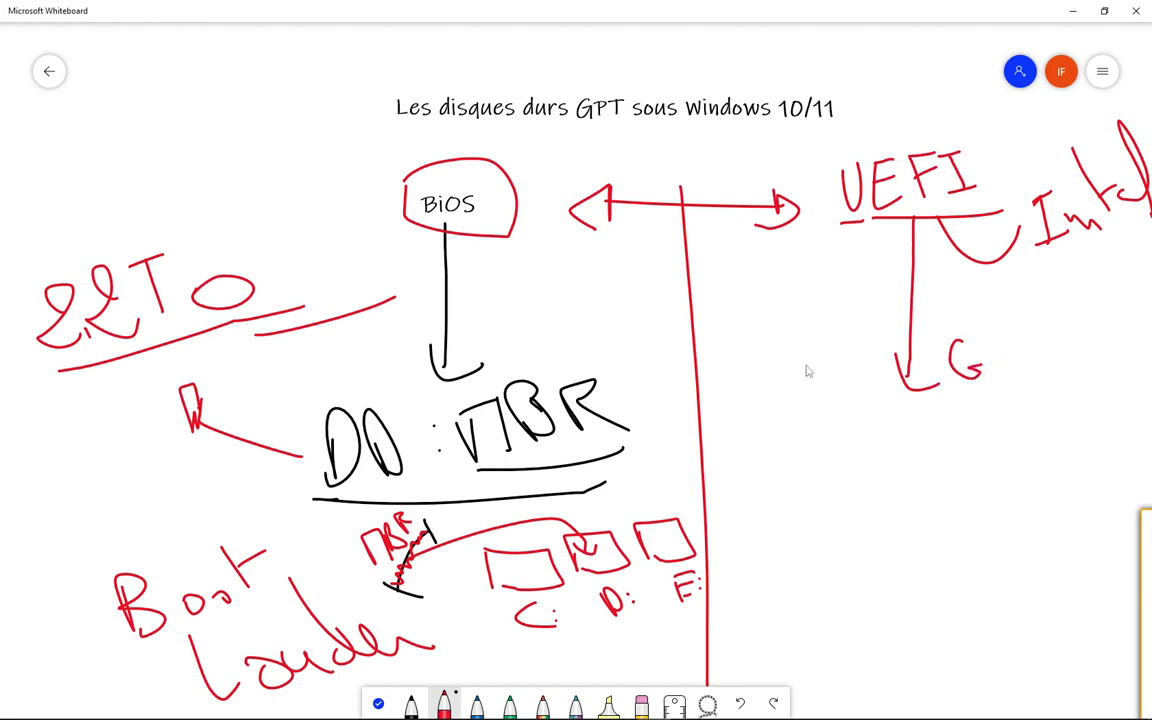
{"action": "mouse_move", "coordinate": [730, 390]}
{"action": "left_mouse_down"}
{"action": "mouse_move", "coordinate": [770, 346]}
{"action": "mouse_move", "coordinate": [772, 390]}
{"action": "left_mouse_up"}
{"action": "mouse_move", "coordinate": [790, 345]}
{"action": "left_mouse_down"}
{"action": "mouse_move", "coordinate": [805, 382]}
{"action": "mouse_move", "coordinate": [866, 372]}
{"action": "left_mouse_up"}
{"action": "mouse_move", "coordinate": [910, 215]}
{"action": "left_mouse_down"}
{"action": "mouse_move", "coordinate": [820, 335]}
{"action": "mouse_move", "coordinate": [845, 337]}
{"action": "left_mouse_up"}
{"action": "left_click_drag", "start_coordinate": [998, 372], "coordinate": [998, 340]}
{"action": "mouse_move", "coordinate": [998, 342]}
{"action": "left_mouse_down"}
{"action": "mouse_move", "coordinate": [1000, 358]}
{"action": "mouse_move", "coordinate": [1042, 372]}
{"action": "mouse_move", "coordinate": [1050, 334]}
{"action": "left_mouse_up"}
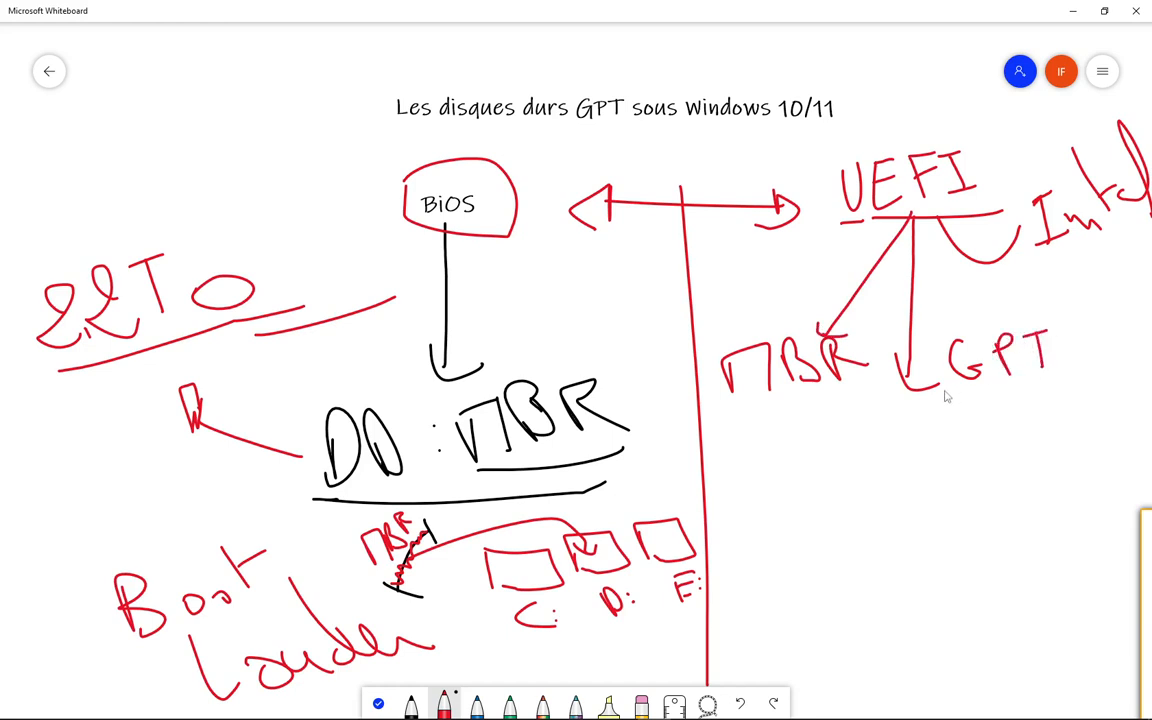
{"action": "left_click_drag", "start_coordinate": [943, 387], "coordinate": [1052, 382]}
{"action": "left_click_drag", "start_coordinate": [728, 398], "coordinate": [858, 394]}
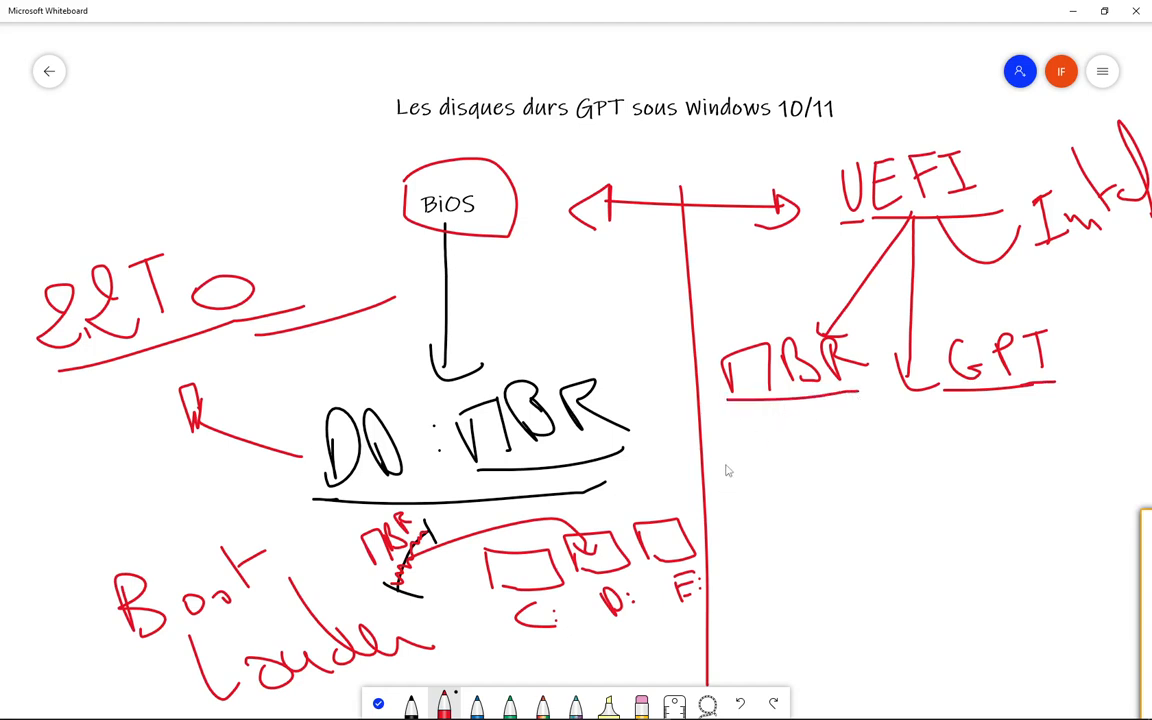
- Handwrite "4P" in red under the UEFI-side MBR, and draw an arrow from GPT down to a handwritten "128 PP"
{"action": "left_click_drag", "start_coordinate": [733, 468], "coordinate": [743, 505]}
{"action": "mouse_move", "coordinate": [757, 500]}
{"action": "left_mouse_down"}
{"action": "mouse_move", "coordinate": [766, 470]}
{"action": "mouse_move", "coordinate": [785, 478]}
{"action": "left_mouse_up"}
{"action": "mouse_move", "coordinate": [985, 396]}
{"action": "left_mouse_down"}
{"action": "mouse_move", "coordinate": [967, 458]}
{"action": "mouse_move", "coordinate": [990, 475]}
{"action": "left_mouse_up"}
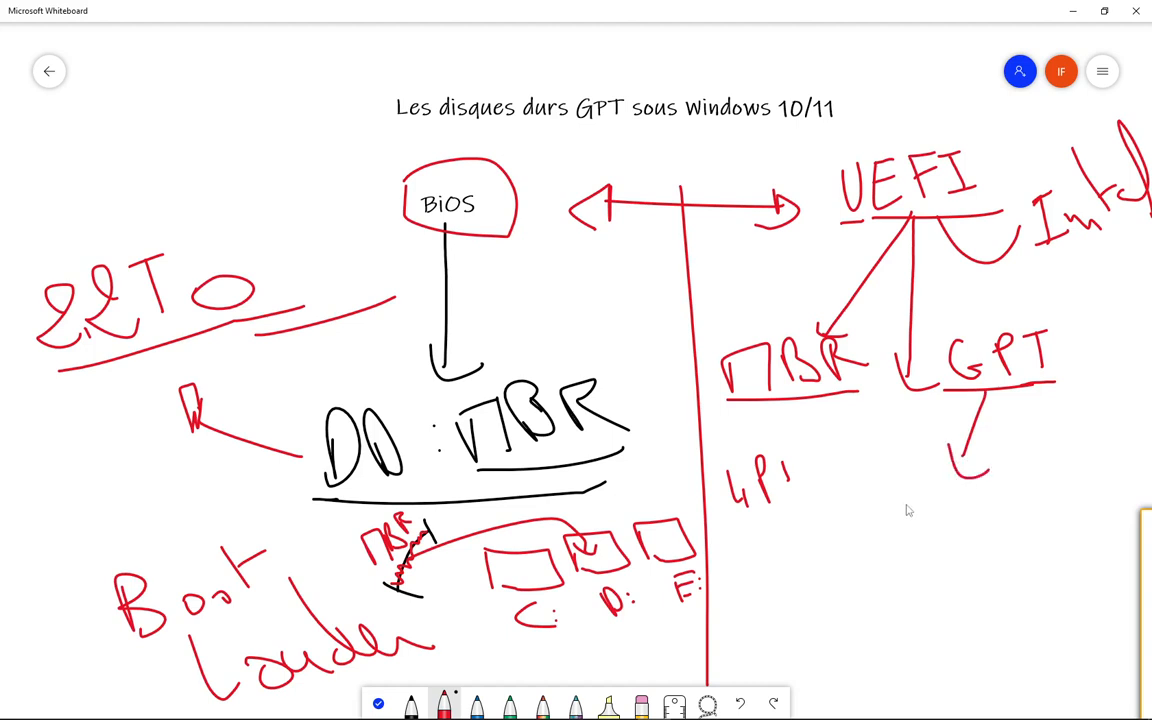
{"action": "mouse_move", "coordinate": [922, 497]}
{"action": "left_mouse_down"}
{"action": "mouse_move", "coordinate": [920, 546]}
{"action": "mouse_move", "coordinate": [935, 519]}
{"action": "mouse_move", "coordinate": [958, 525]}
{"action": "left_mouse_up"}
{"action": "mouse_move", "coordinate": [1012, 488]}
{"action": "left_mouse_down"}
{"action": "mouse_move", "coordinate": [1029, 522]}
{"action": "mouse_move", "coordinate": [1030, 492]}
{"action": "mouse_move", "coordinate": [1093, 470]}
{"action": "mouse_move", "coordinate": [1080, 498]}
{"action": "left_mouse_up"}
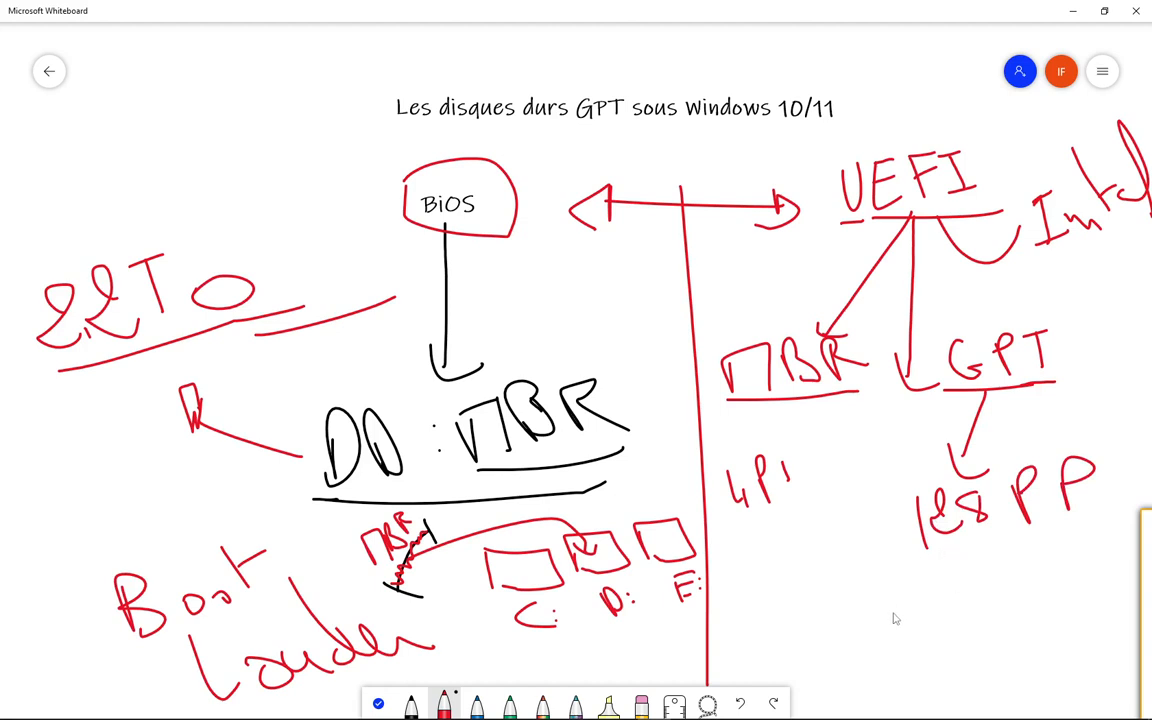
- Handwrite the capacities "256 To" and "9,4 Zo" in red below 128 PP
{"action": "left_click_drag", "start_coordinate": [878, 604], "coordinate": [910, 632]}
{"action": "mouse_move", "coordinate": [912, 601]}
{"action": "left_mouse_down"}
{"action": "mouse_move", "coordinate": [936, 593]}
{"action": "mouse_move", "coordinate": [944, 613]}
{"action": "mouse_move", "coordinate": [999, 619]}
{"action": "mouse_move", "coordinate": [1016, 579]}
{"action": "mouse_move", "coordinate": [1022, 609]}
{"action": "left_mouse_up"}
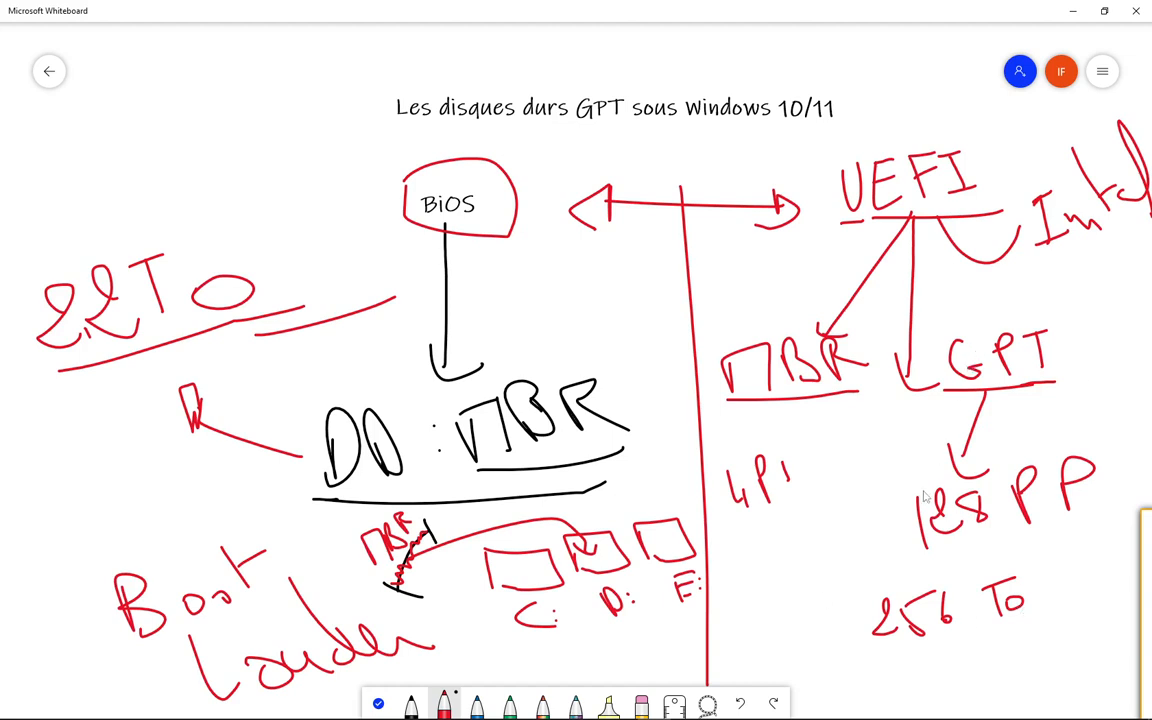
{"action": "mouse_move", "coordinate": [861, 668]}
{"action": "left_mouse_down"}
{"action": "mouse_move", "coordinate": [872, 661]}
{"action": "mouse_move", "coordinate": [866, 690]}
{"action": "mouse_move", "coordinate": [935, 680]}
{"action": "mouse_move", "coordinate": [937, 692]}
{"action": "mouse_move", "coordinate": [1009, 672]}
{"action": "left_mouse_up"}
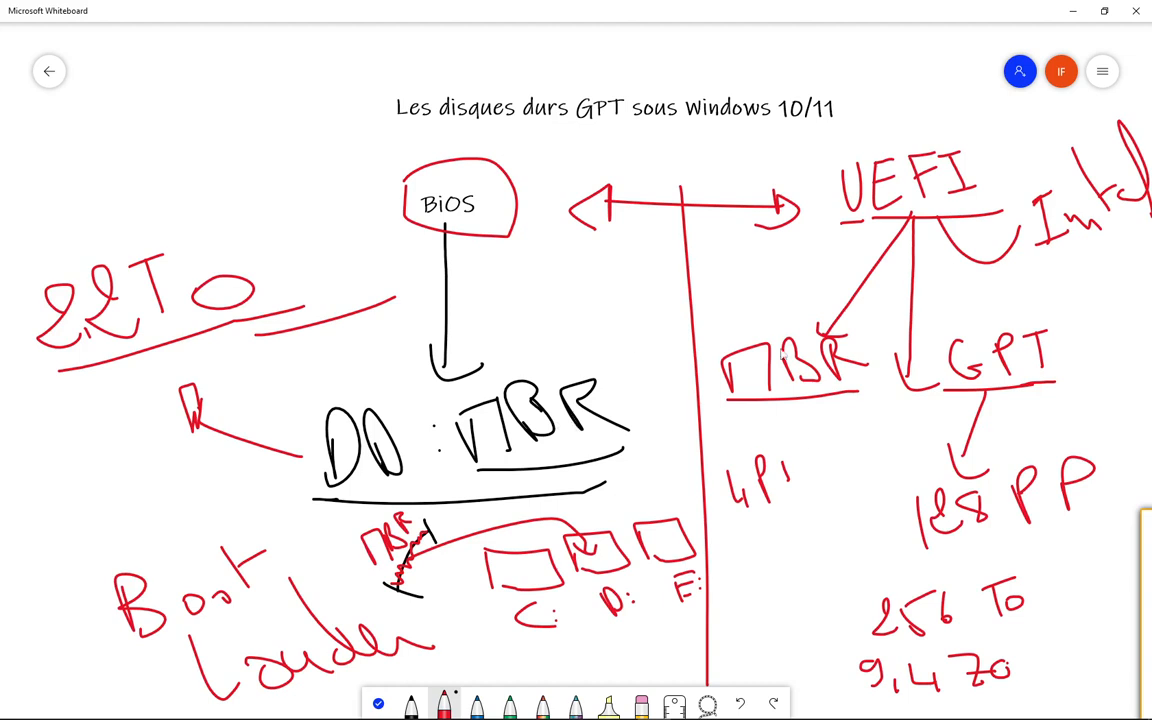
- Scribble more red over the small MBR segment and draw two curved green arrows between the UEFI-side MBR and GPT labels
{"action": "mouse_move", "coordinate": [402, 573]}
{"action": "left_mouse_down"}
{"action": "mouse_move", "coordinate": [431, 543]}
{"action": "mouse_move", "coordinate": [399, 583]}
{"action": "left_mouse_up"}
{"action": "mouse_move", "coordinate": [507, 710]}
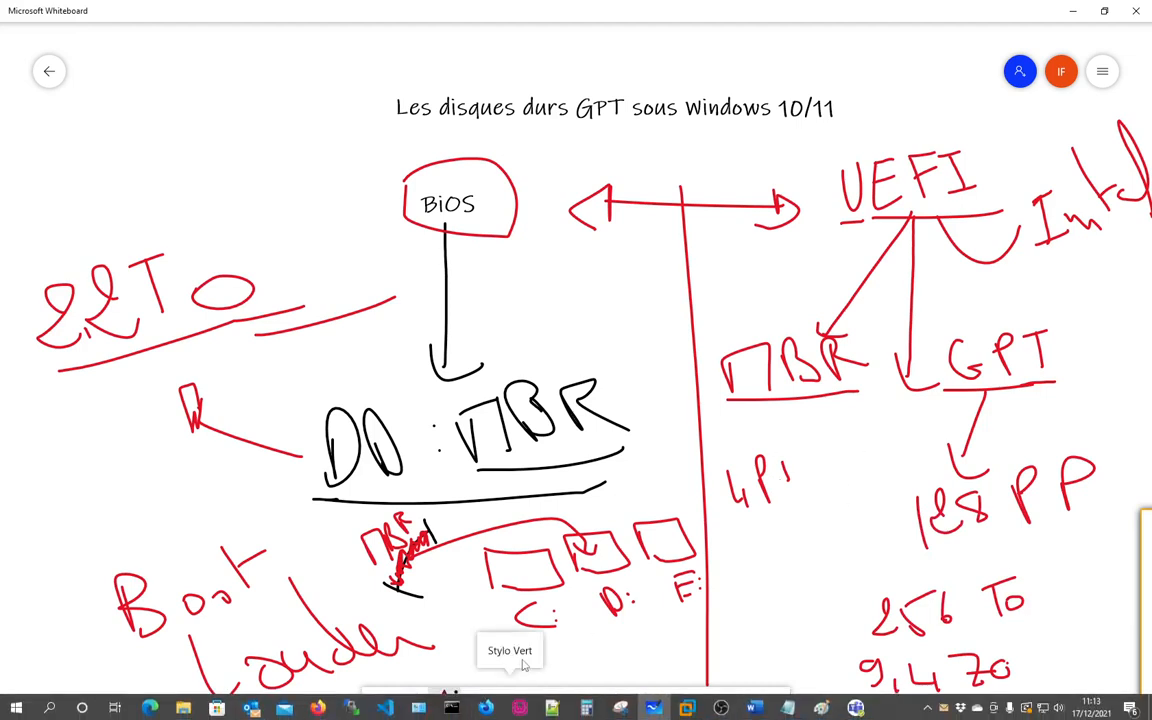
{"action": "mouse_move", "coordinate": [780, 406]}
{"action": "left_mouse_down"}
{"action": "mouse_move", "coordinate": [983, 396]}
{"action": "mouse_move", "coordinate": [792, 322]}
{"action": "left_mouse_up"}
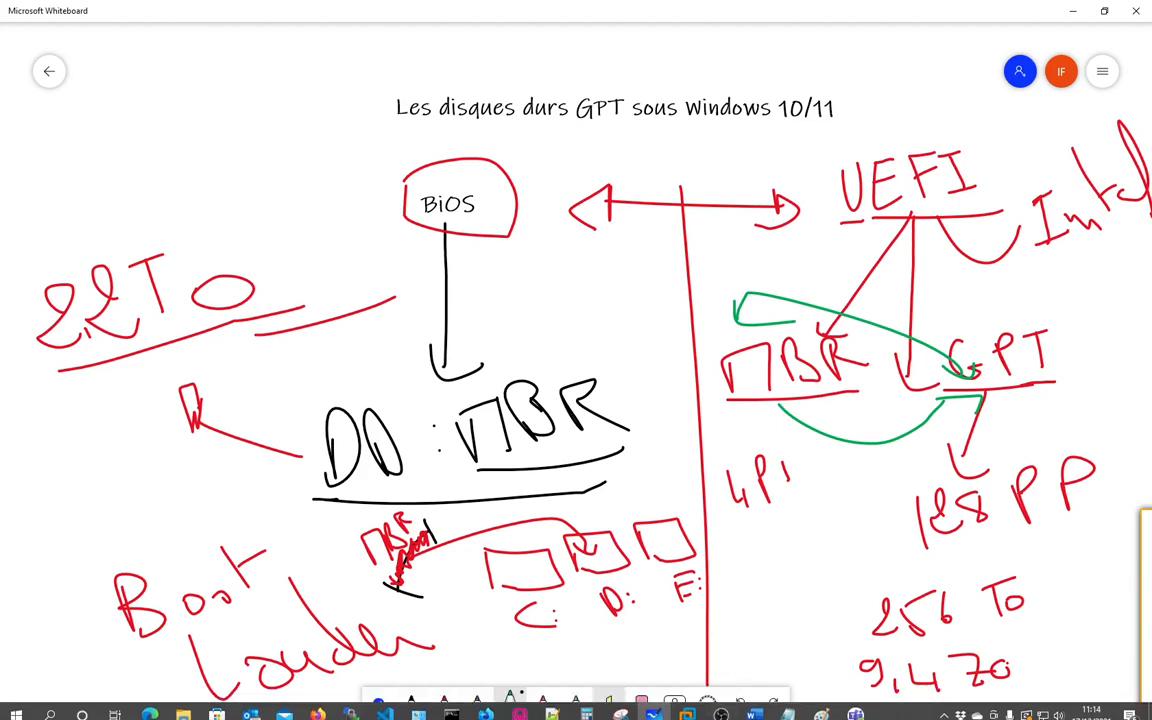
- Switch to VMware Workstation and resume the suspended virtual machine "Windows 10 and later x64"
{"action": "left_click", "coordinate": [687, 708]}
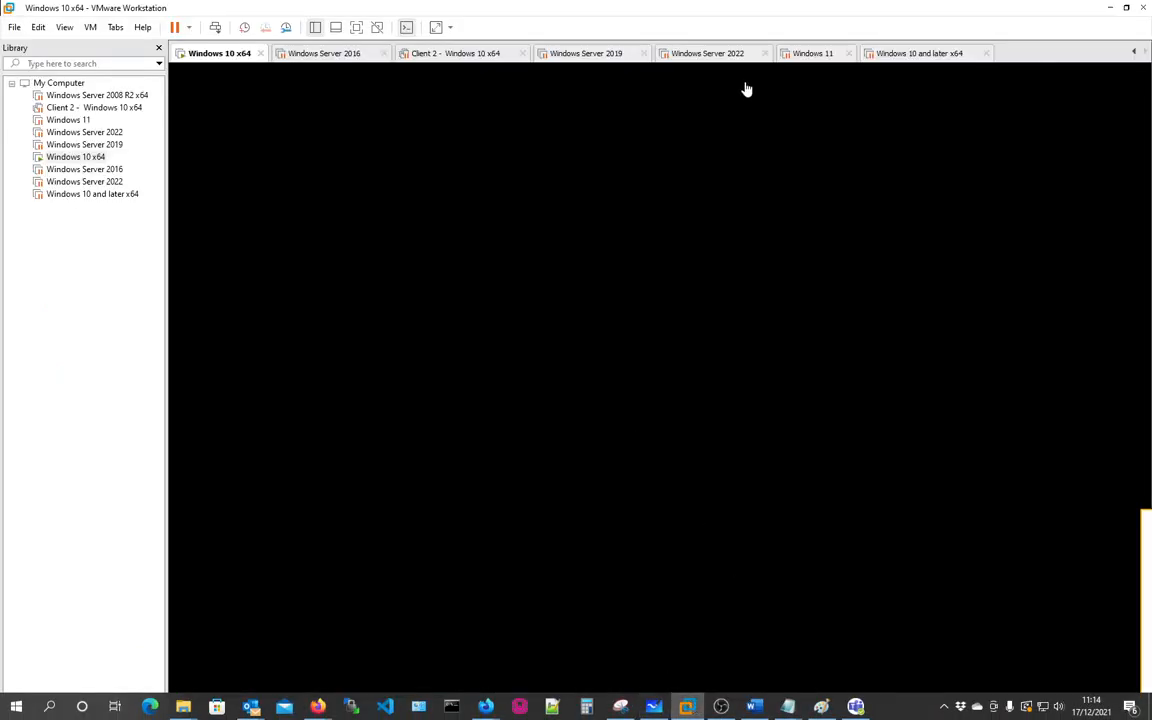
{"action": "left_click", "coordinate": [895, 56]}
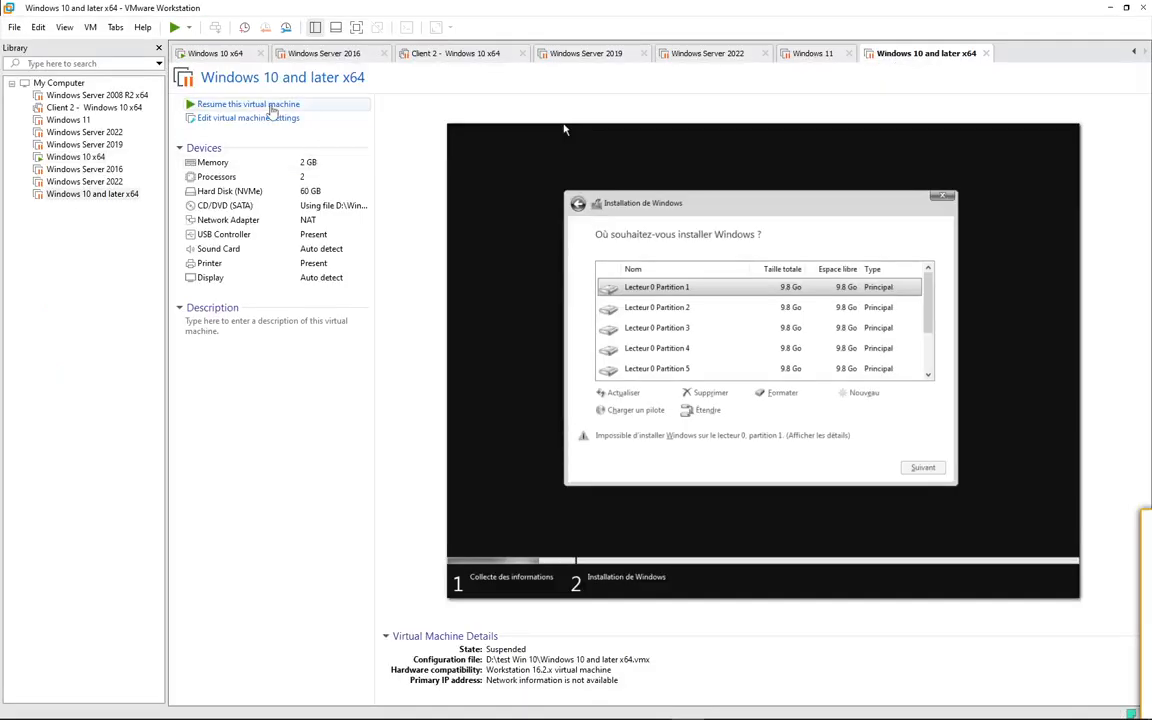
{"action": "left_click", "coordinate": [566, 128]}
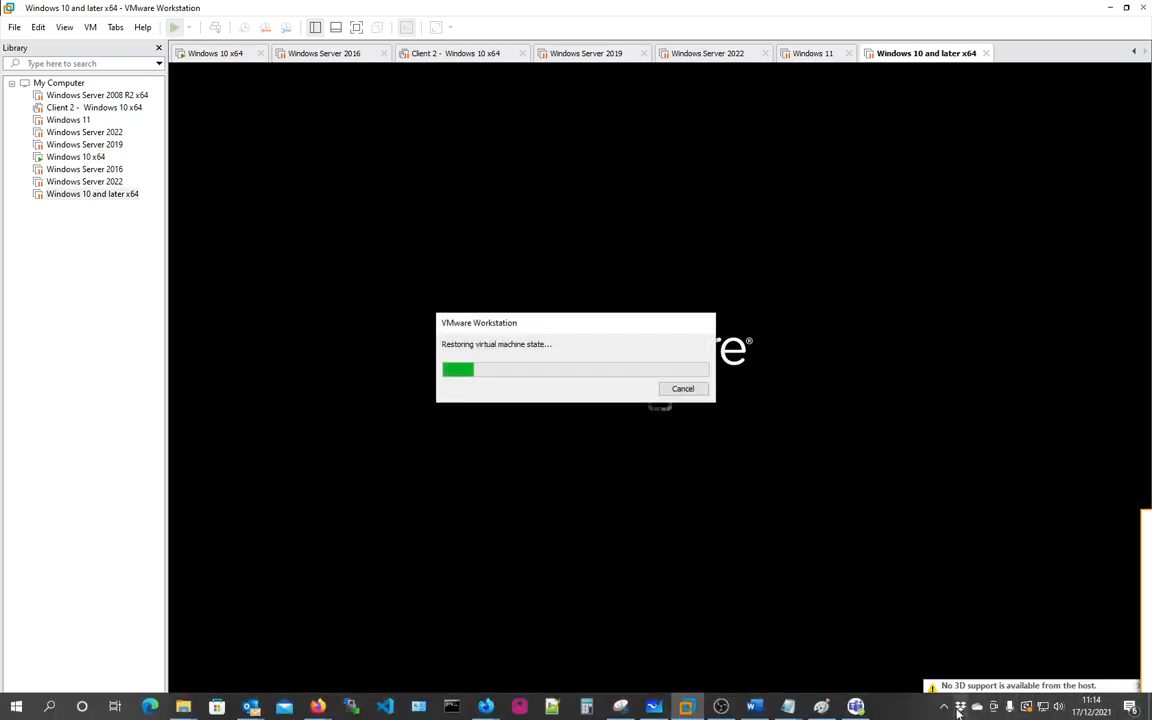
{"action": "left_click", "coordinate": [944, 710]}
{"action": "left_click", "coordinate": [914, 712]}
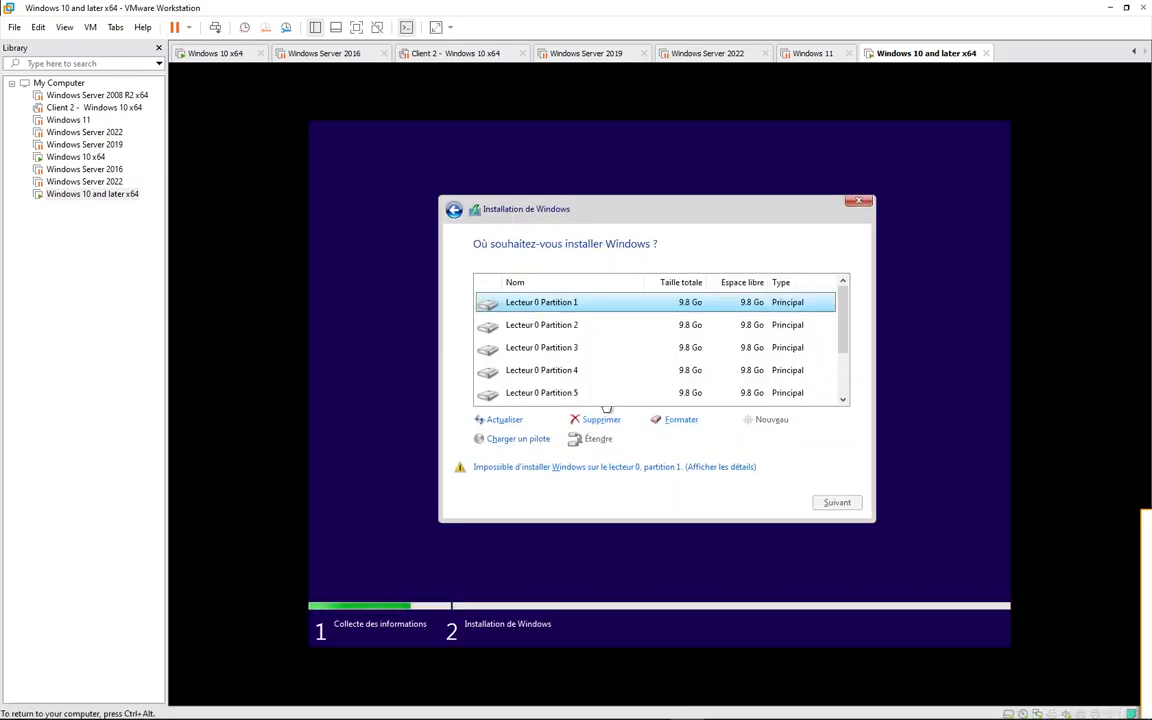
- Delete the first two 9.8 Go primary partitions listed on Lecteur 0, accepting the data loss each time
{"action": "left_click", "coordinate": [593, 419]}
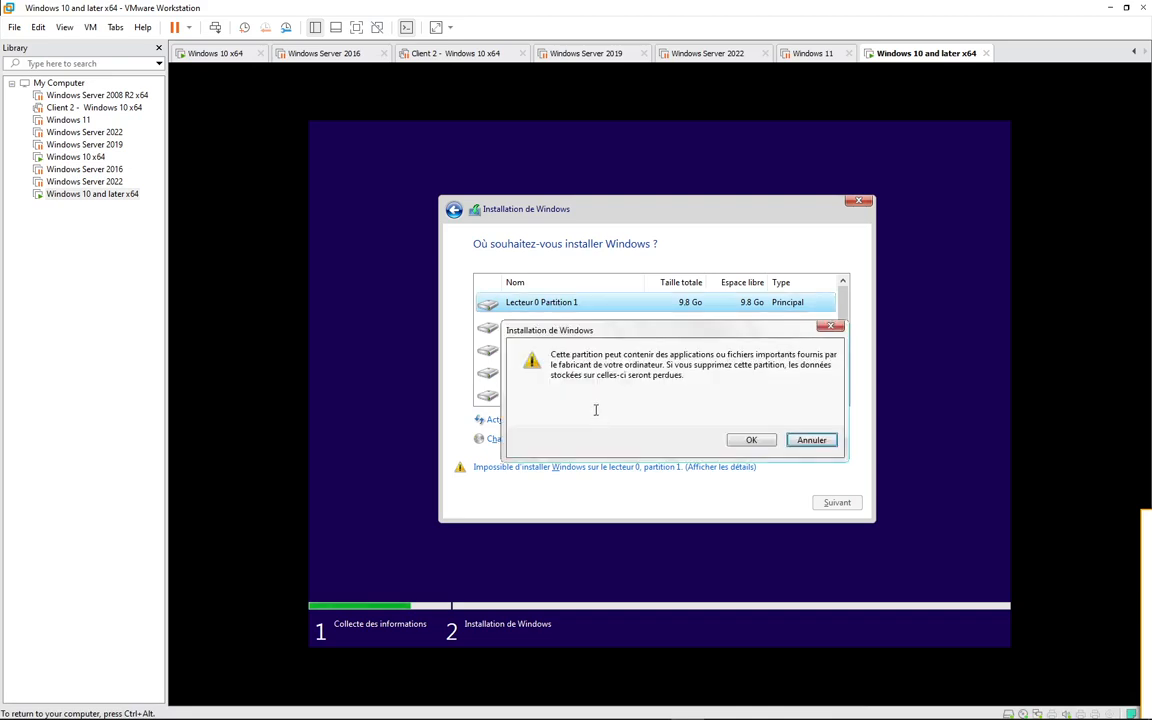
{"action": "left_click", "coordinate": [740, 438]}
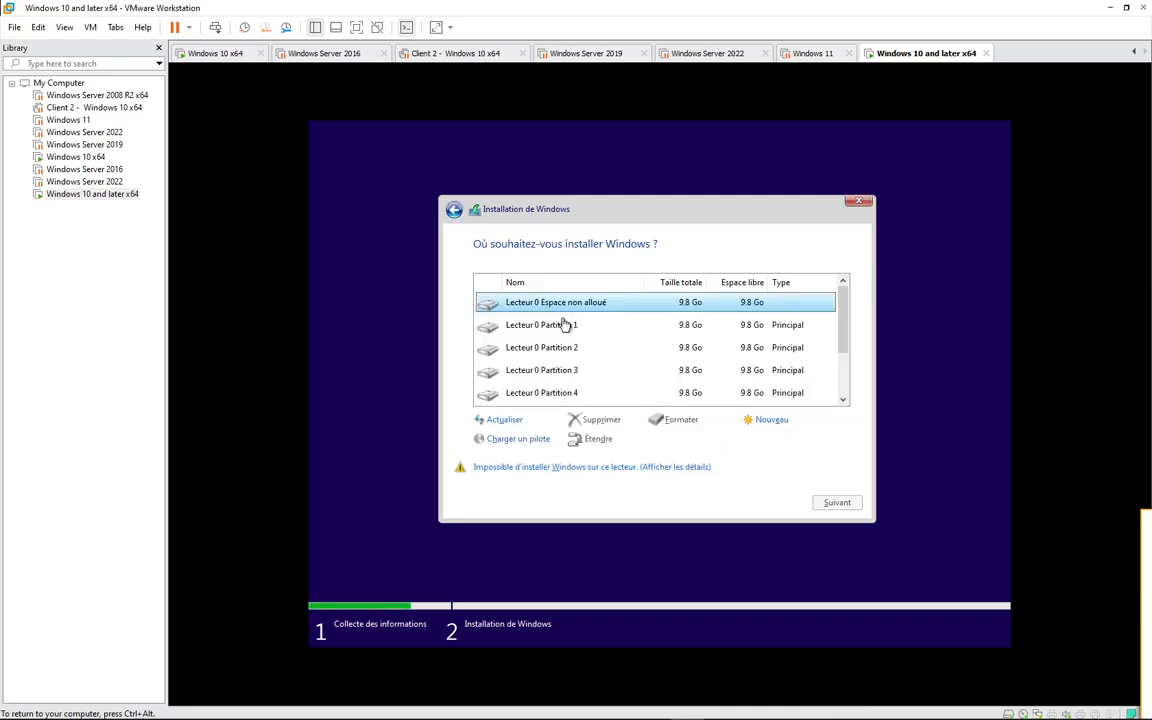
{"action": "left_click", "coordinate": [615, 419]}
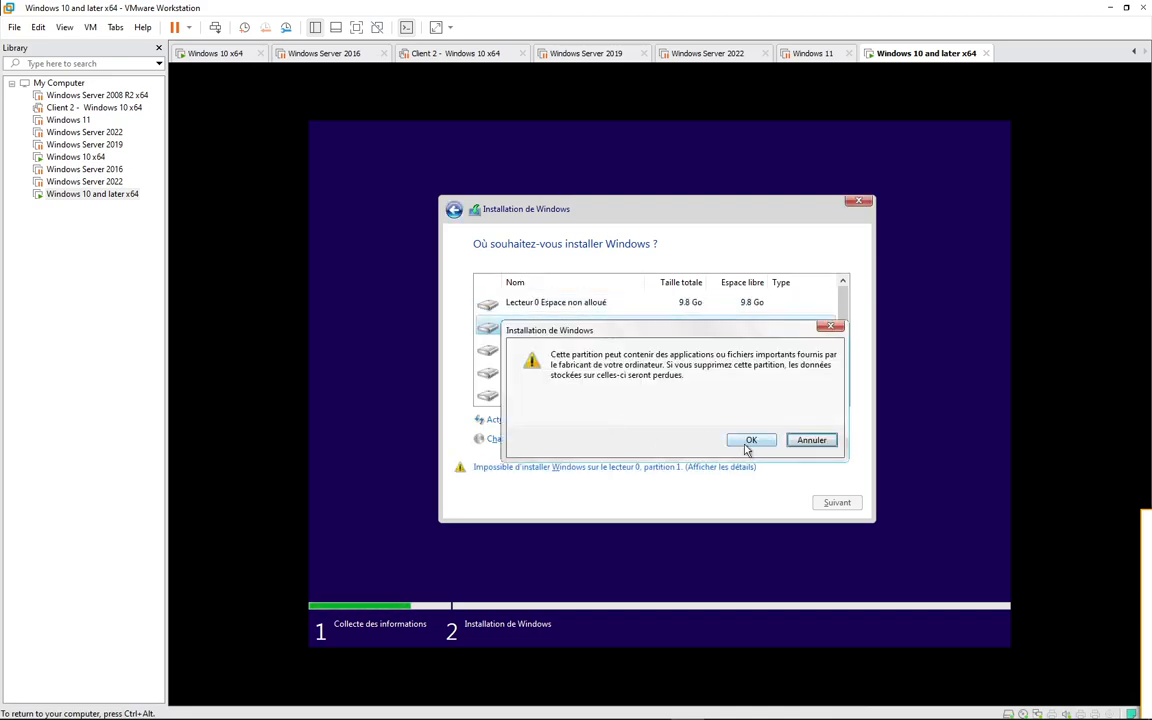
{"action": "left_click", "coordinate": [746, 442]}
- Delete the 9.8 Go Partition 2 and the 9.8 Go Partition 1 on Lecteur 0, in that order
{"action": "left_click", "coordinate": [560, 347]}
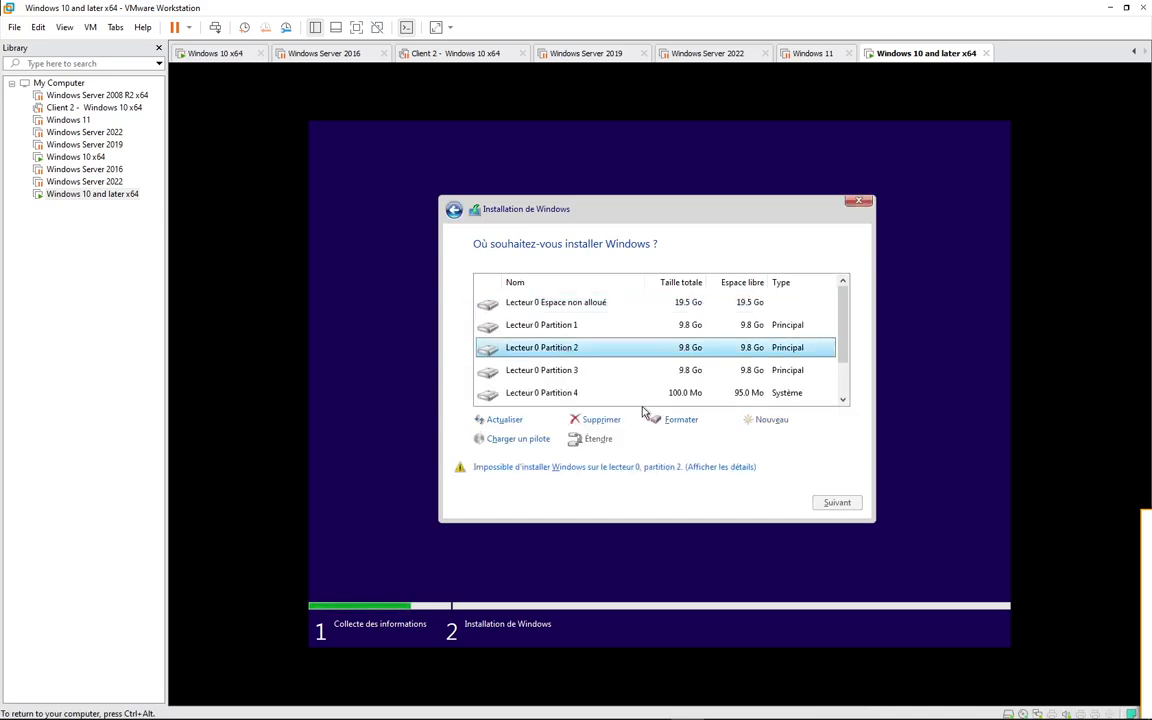
{"action": "left_click", "coordinate": [593, 419]}
{"action": "left_click", "coordinate": [748, 441]}
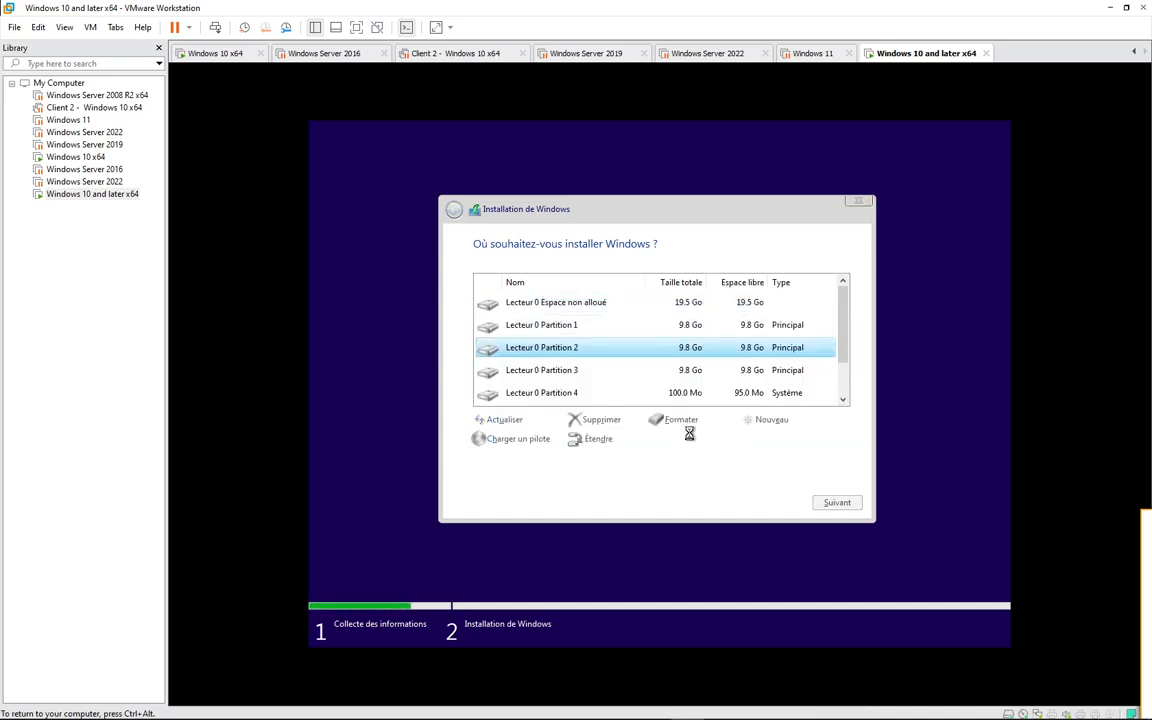
{"action": "left_click", "coordinate": [570, 326]}
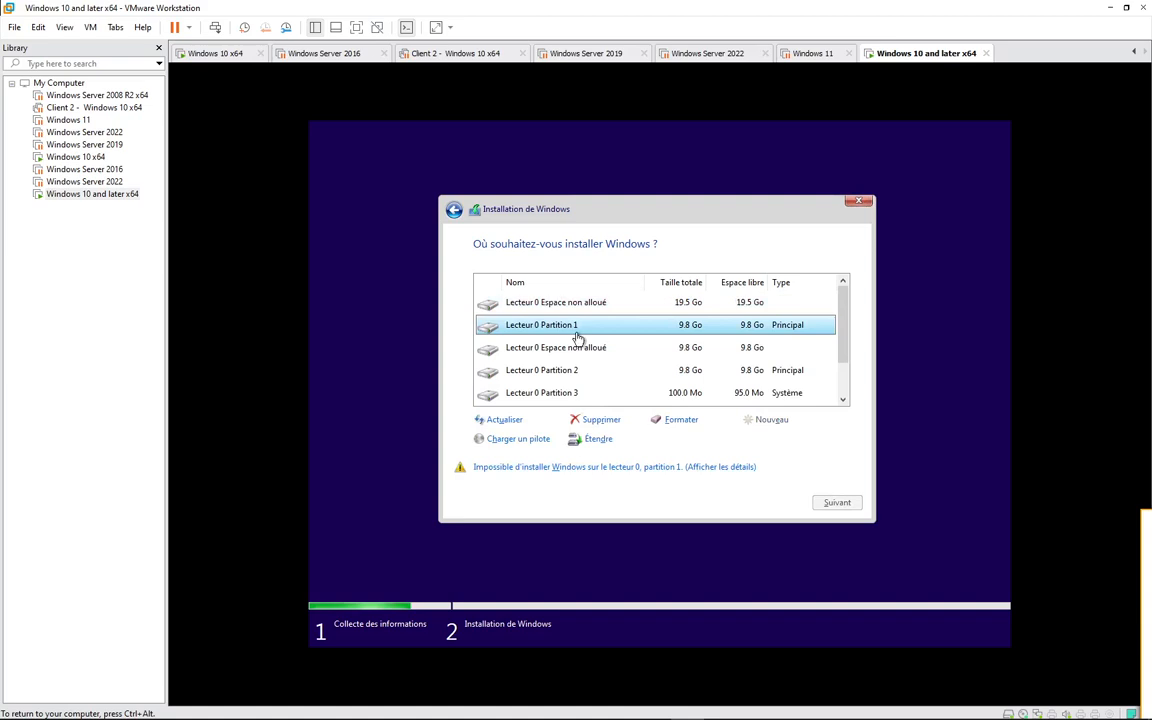
{"action": "left_click", "coordinate": [600, 420]}
{"action": "left_click", "coordinate": [740, 440]}
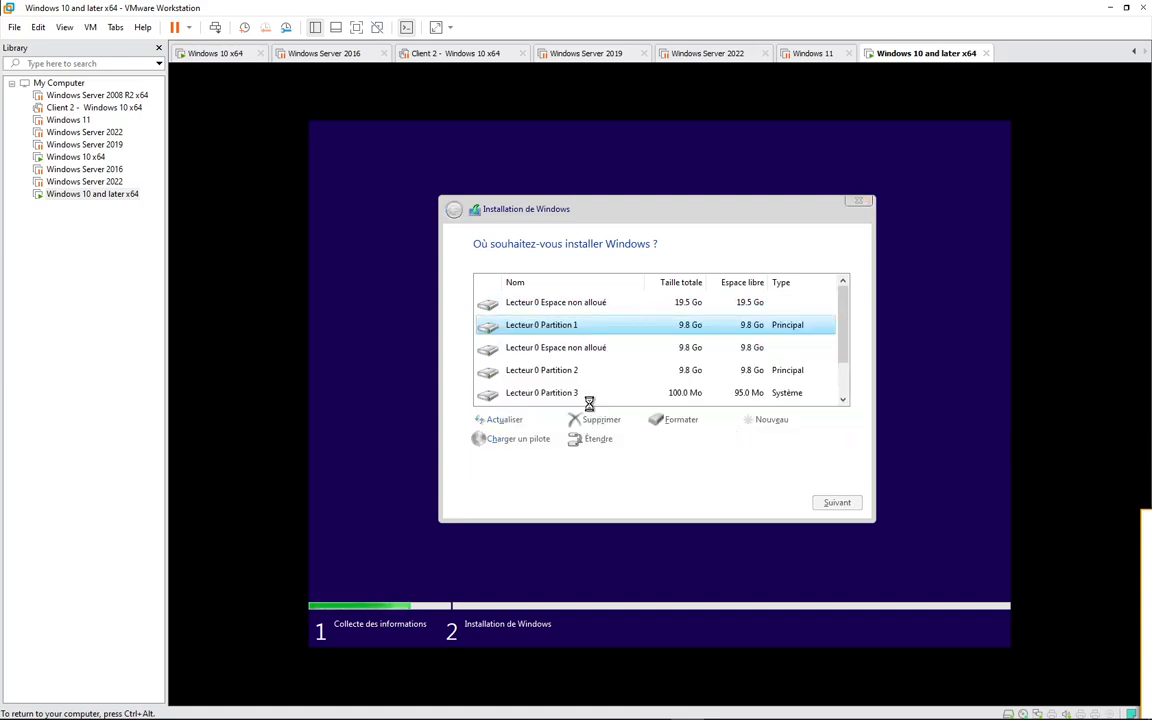
- Delete the 16 Mo reserved MSR partition and the 100 Mo system partition from Lecteur 0
{"action": "left_click", "coordinate": [578, 371]}
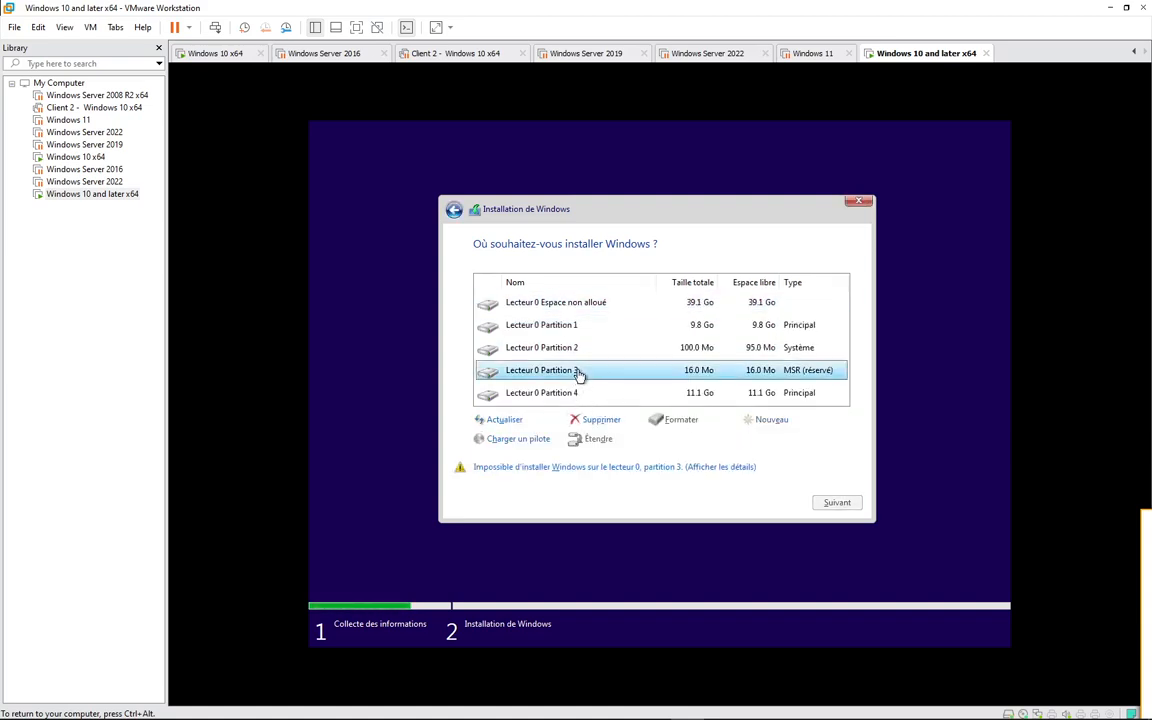
{"action": "left_click", "coordinate": [600, 420]}
{"action": "left_click", "coordinate": [750, 441]}
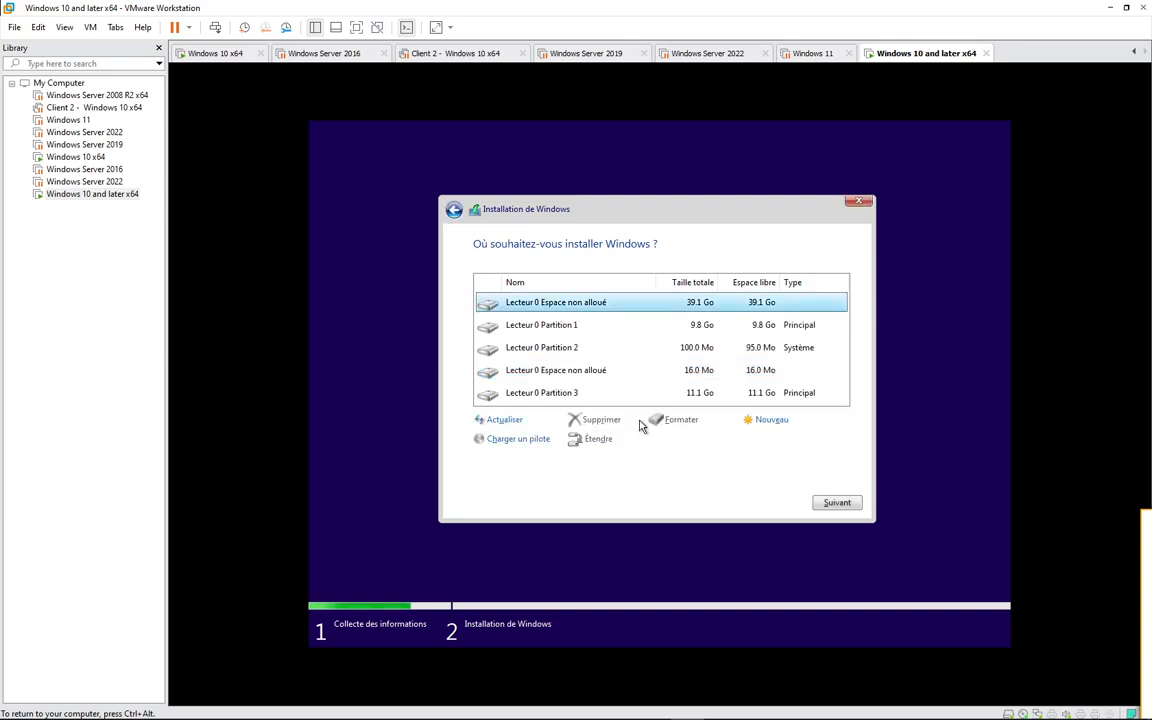
{"action": "left_click", "coordinate": [575, 350]}
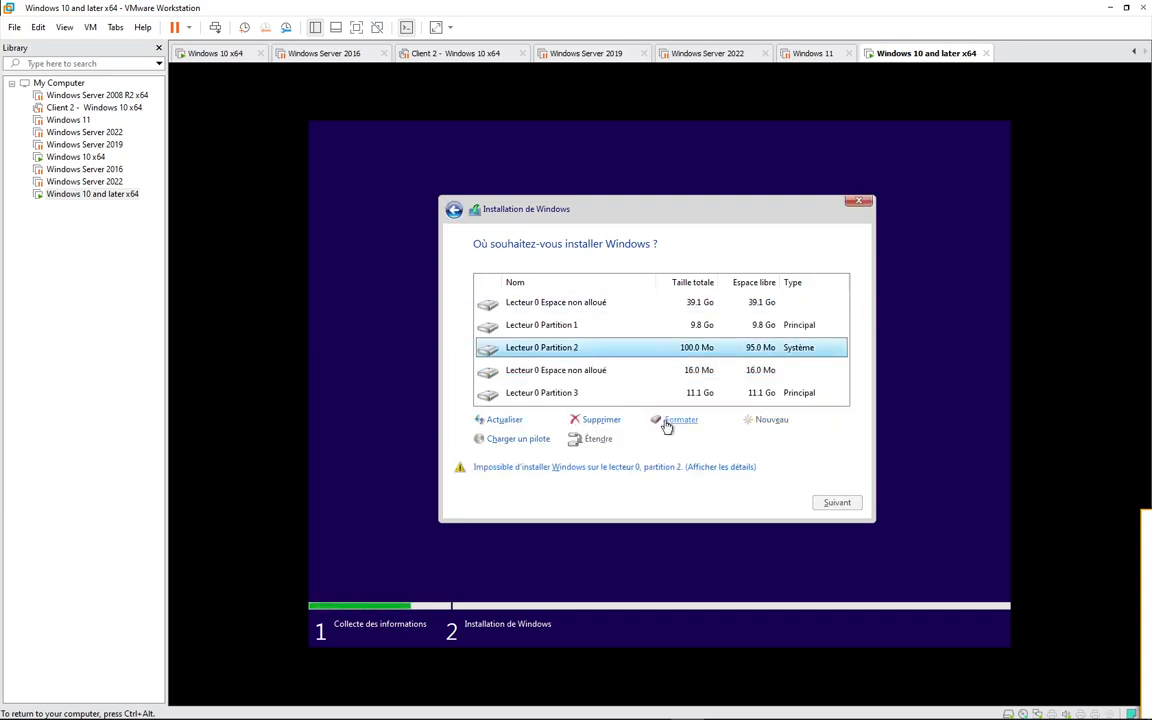
{"action": "left_click", "coordinate": [601, 420]}
{"action": "left_click", "coordinate": [750, 440]}
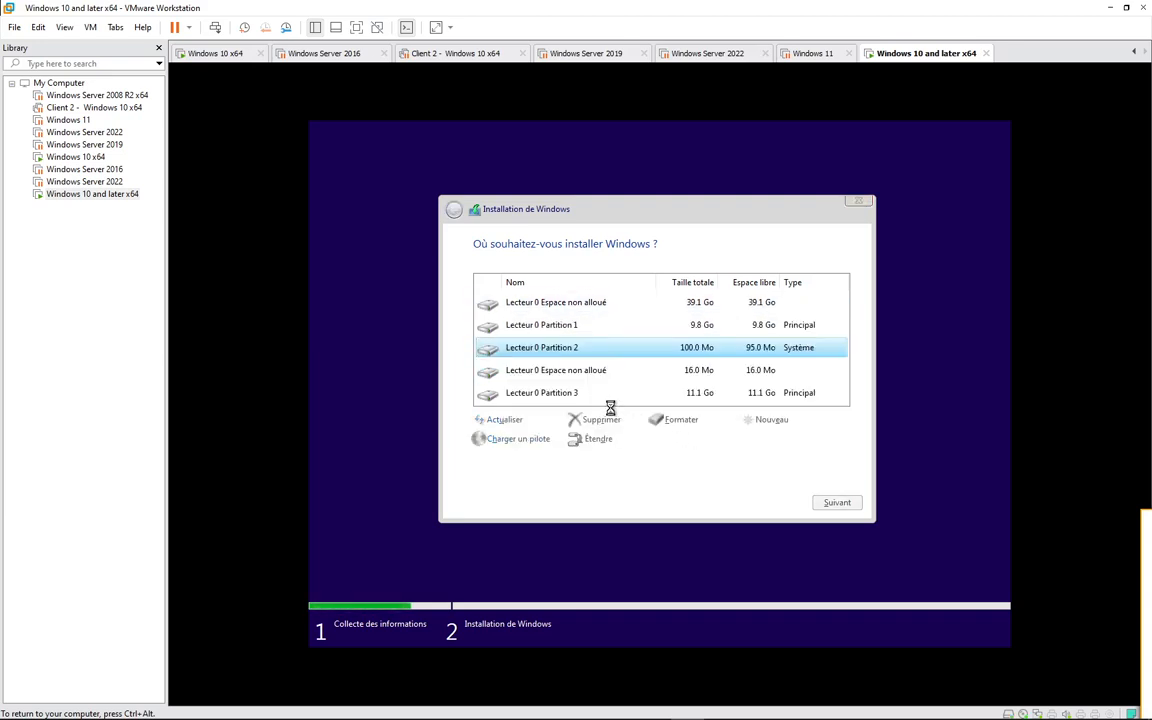
- Delete the last two primary partitions on Lecteur 0, the 9.8 Go one and the 11.1 Go one
{"action": "left_click", "coordinate": [570, 332]}
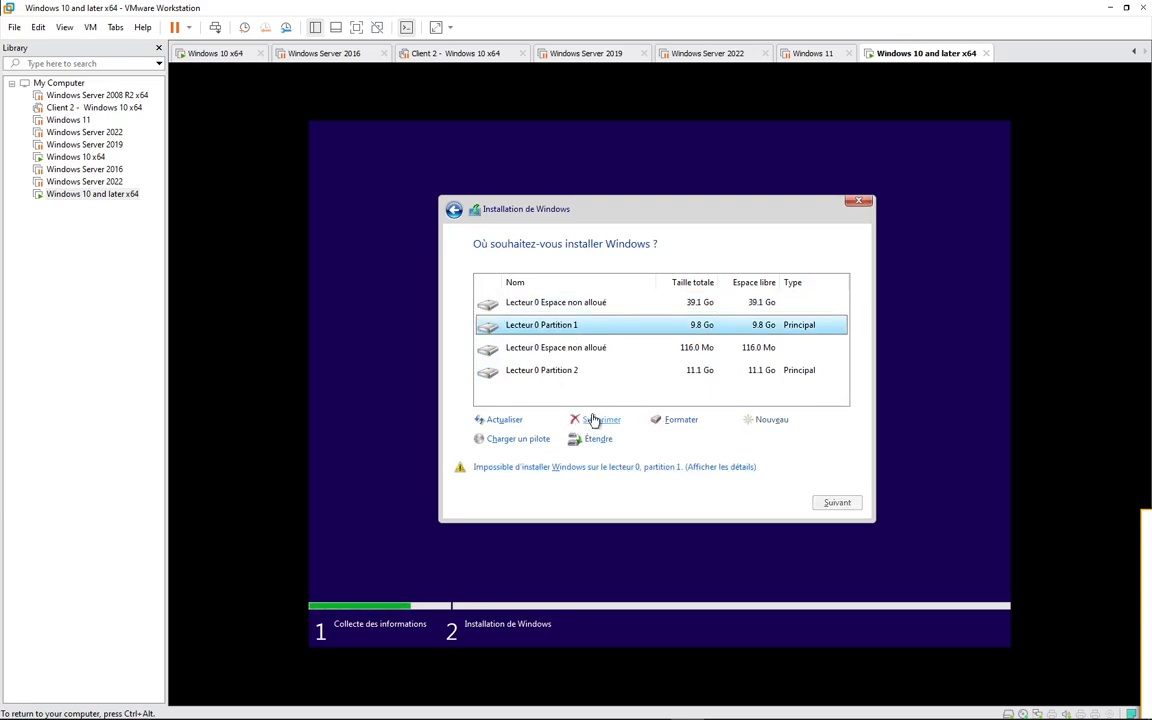
{"action": "left_click", "coordinate": [598, 420]}
{"action": "left_click", "coordinate": [740, 440]}
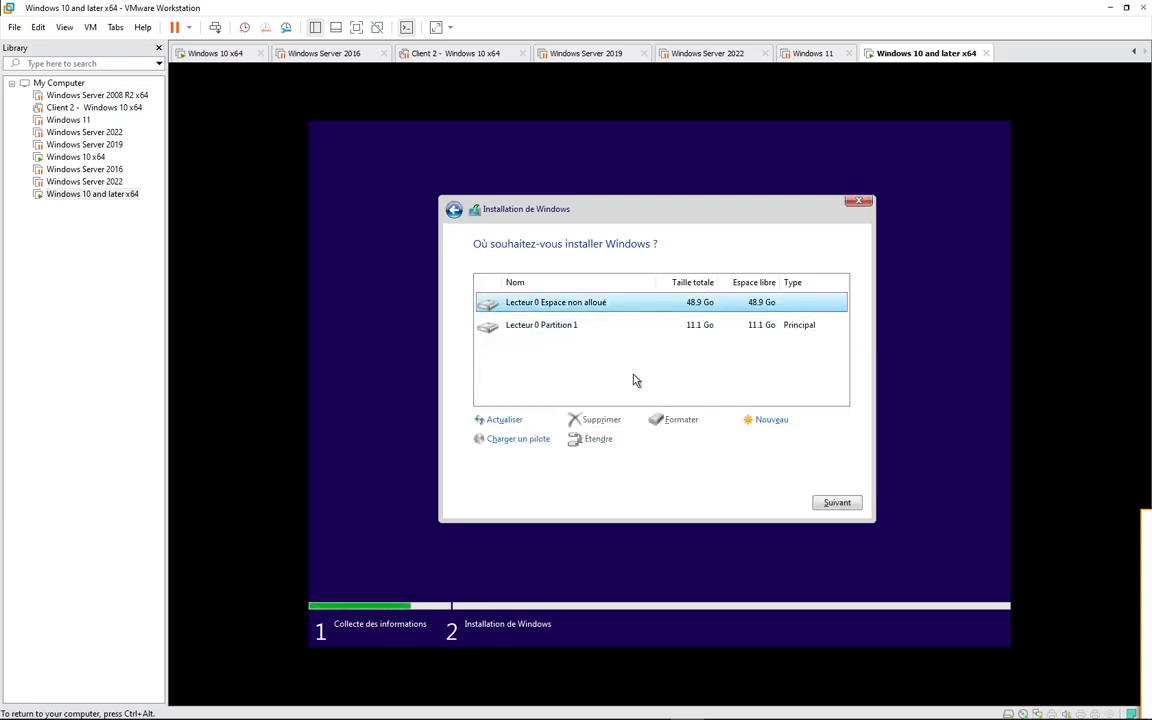
{"action": "left_click", "coordinate": [567, 330]}
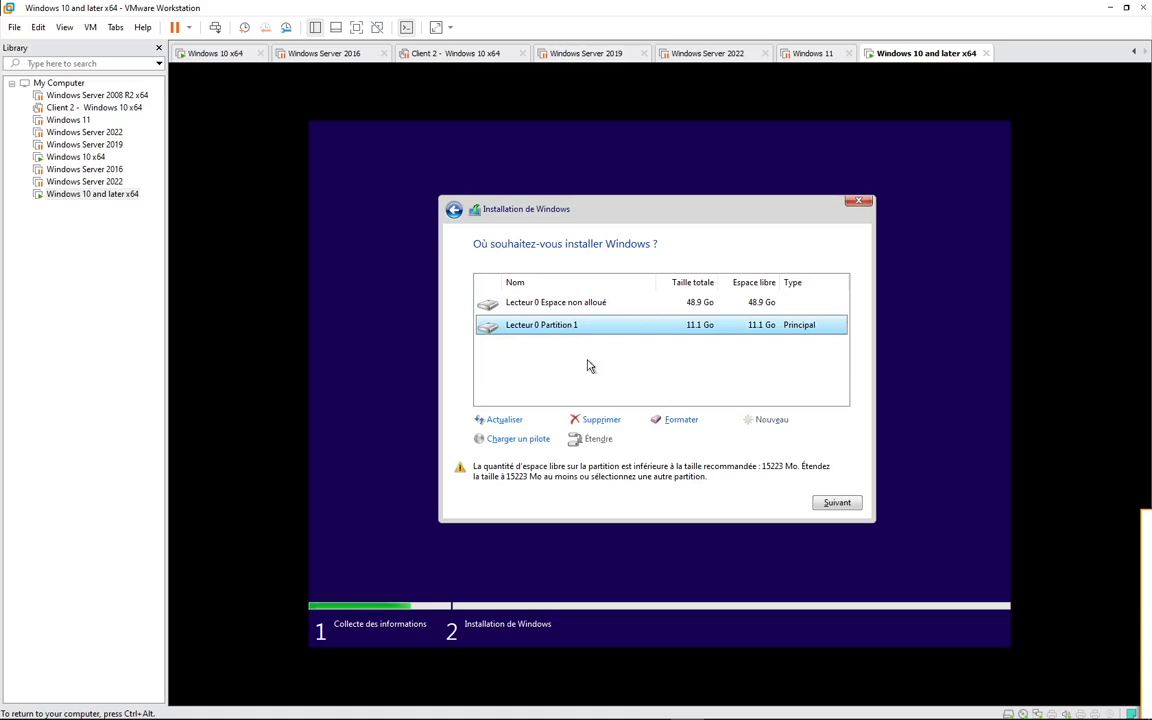
{"action": "left_click", "coordinate": [615, 420]}
{"action": "left_click", "coordinate": [745, 440]}
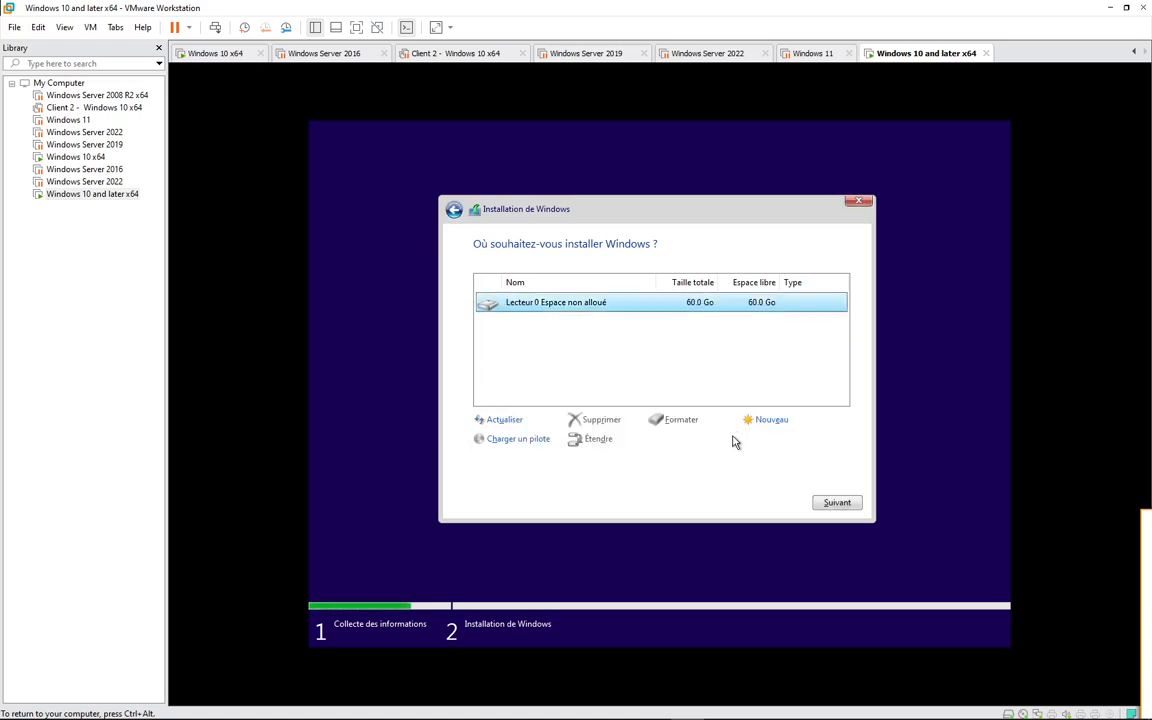
- Create a 20000 Mo partition in the unallocated space of Lecteur 0 and accept the additional system partitions
{"action": "left_click", "coordinate": [765, 420]}
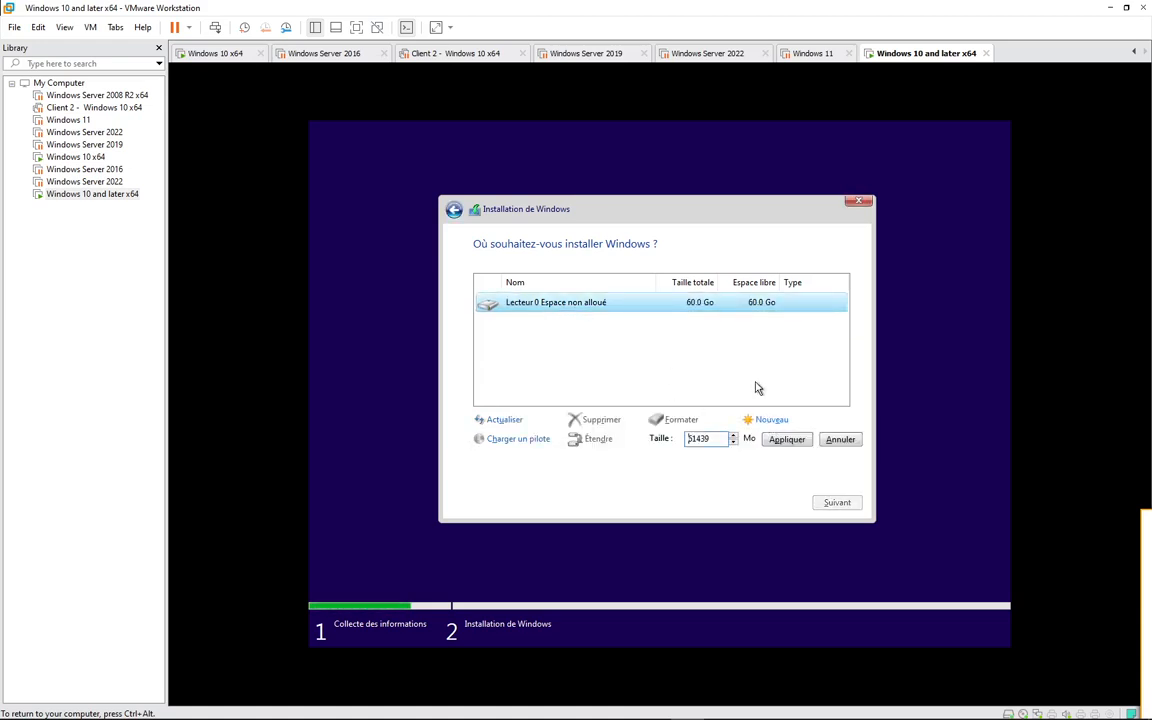
{"action": "double_click", "coordinate": [706, 441]}
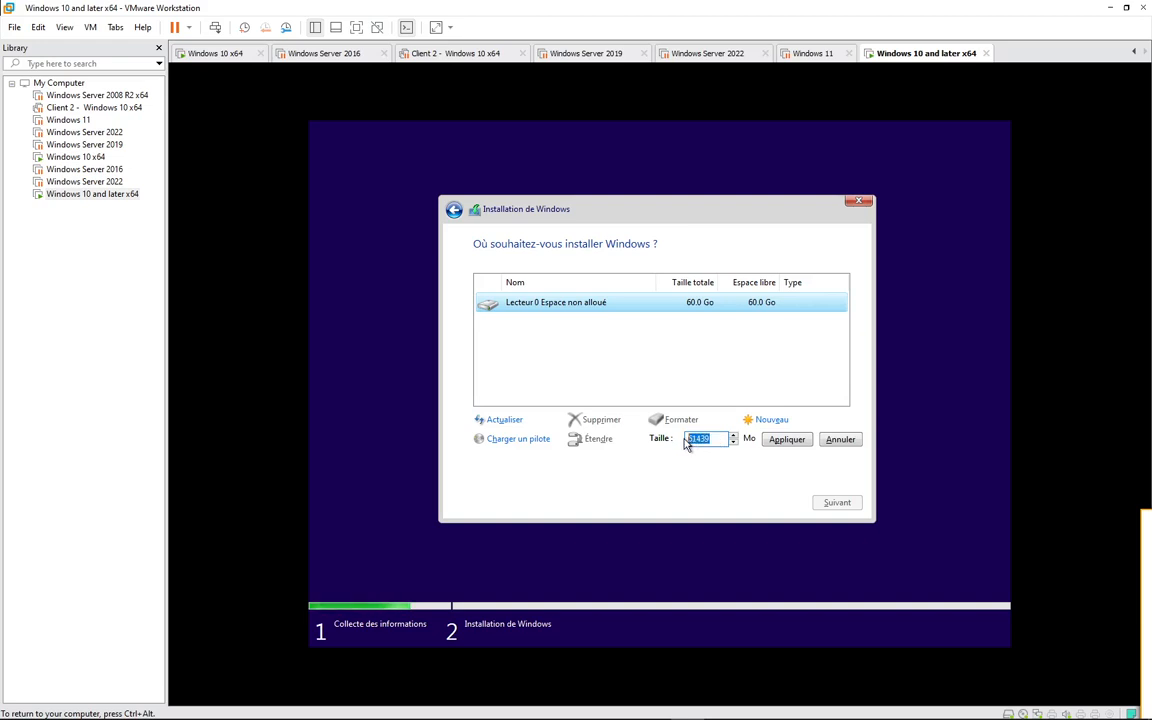
{"action": "type", "text": "200"}
{"action": "type", "text": "00"}
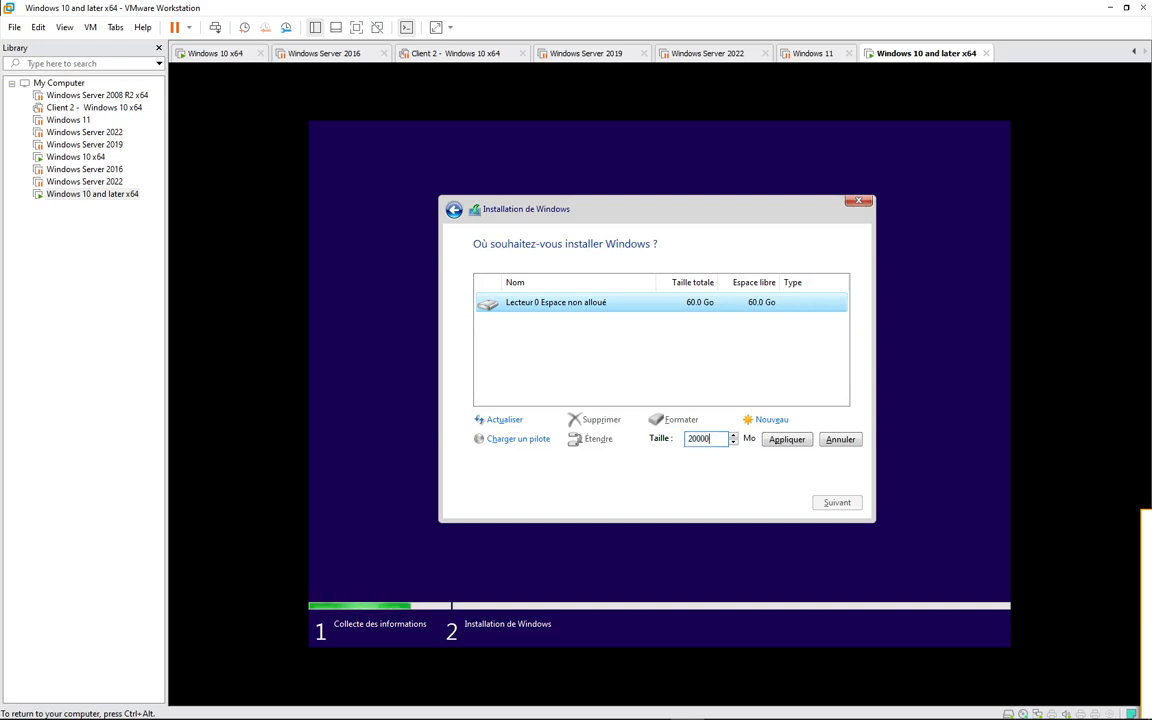
{"action": "left_click", "coordinate": [784, 440]}
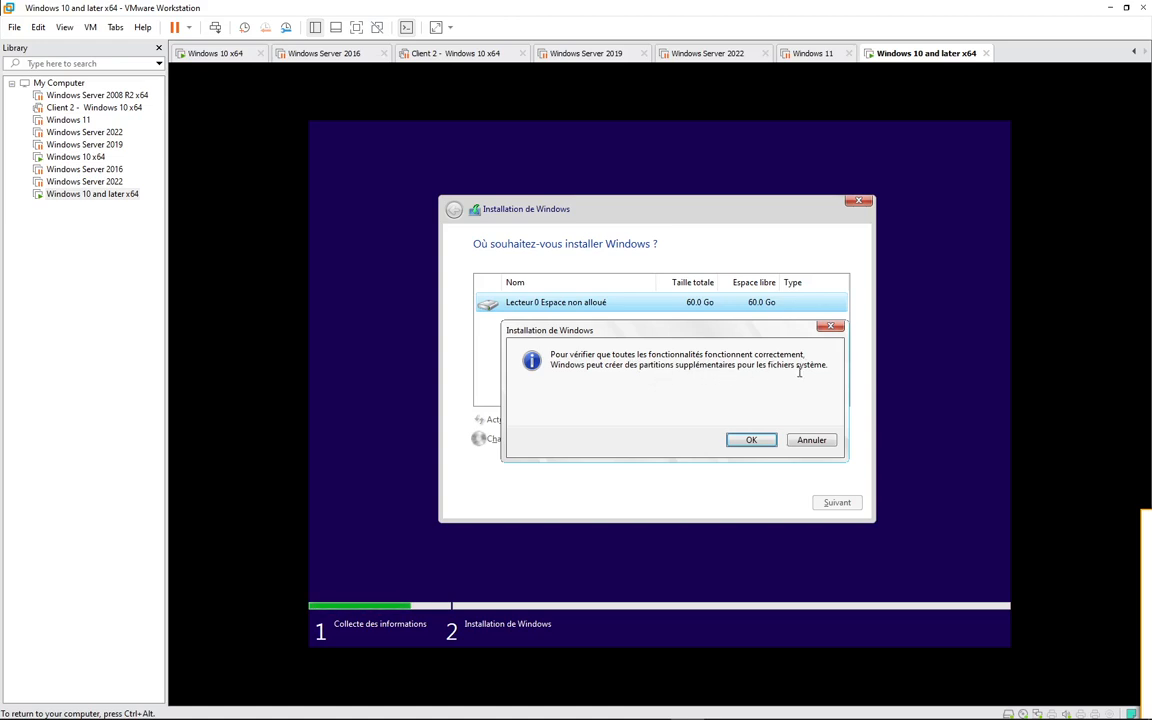
{"action": "left_click", "coordinate": [751, 441]}
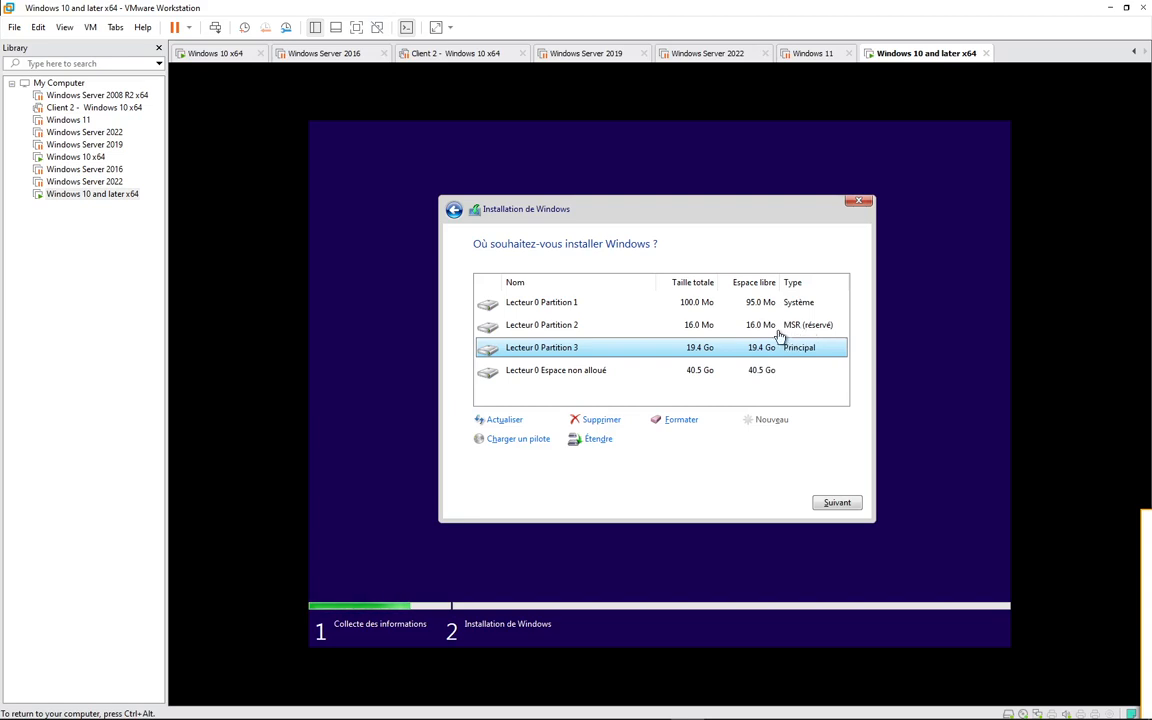
{"action": "left_click", "coordinate": [619, 372]}
{"action": "left_click", "coordinate": [620, 352]}
{"action": "key", "text": "ctrl+alt"}
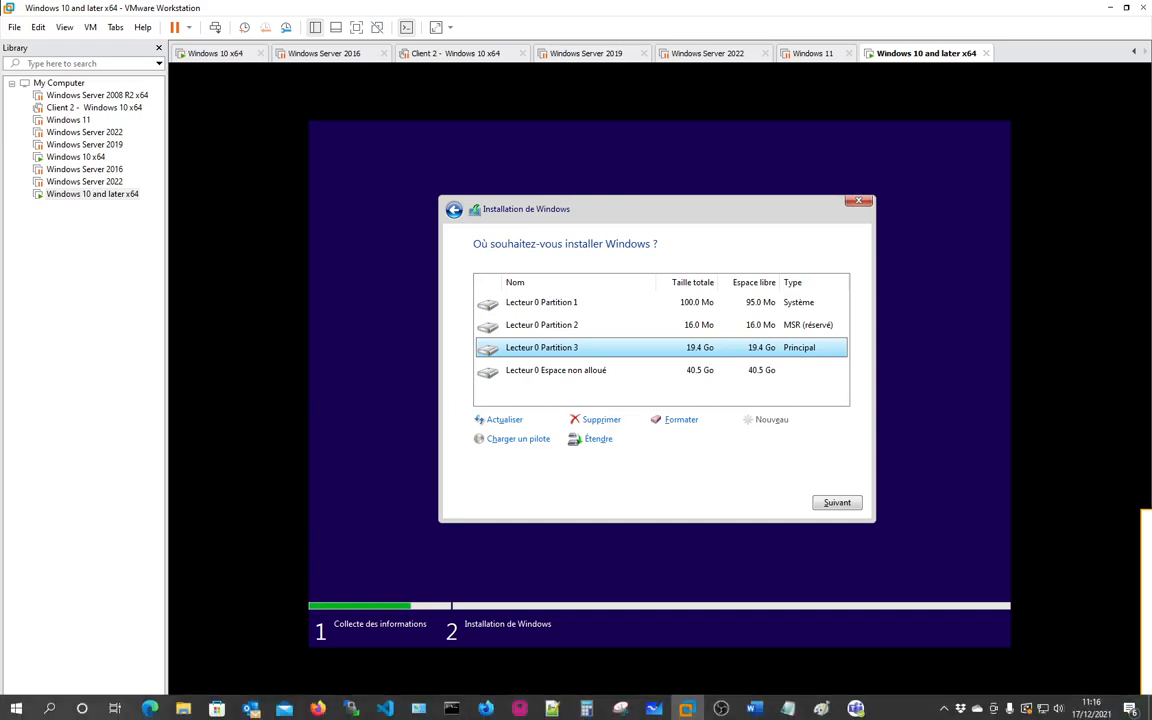
{"action": "left_click", "coordinate": [944, 707]}
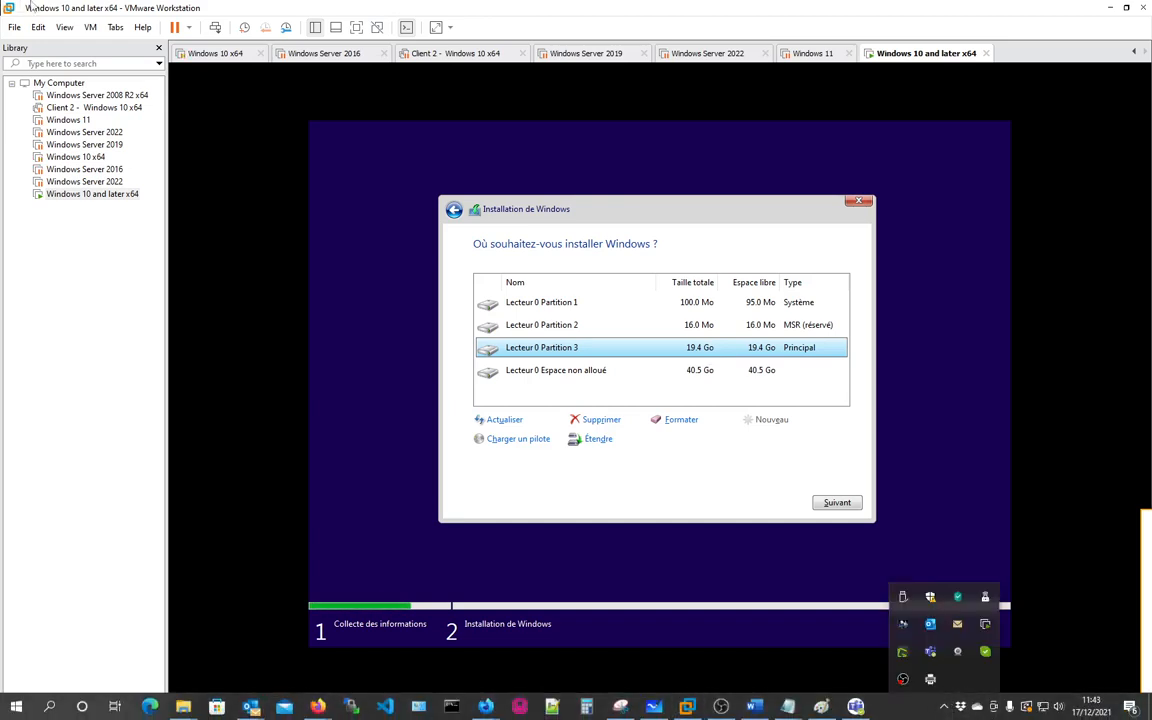
{"action": "left_click", "coordinate": [707, 489]}
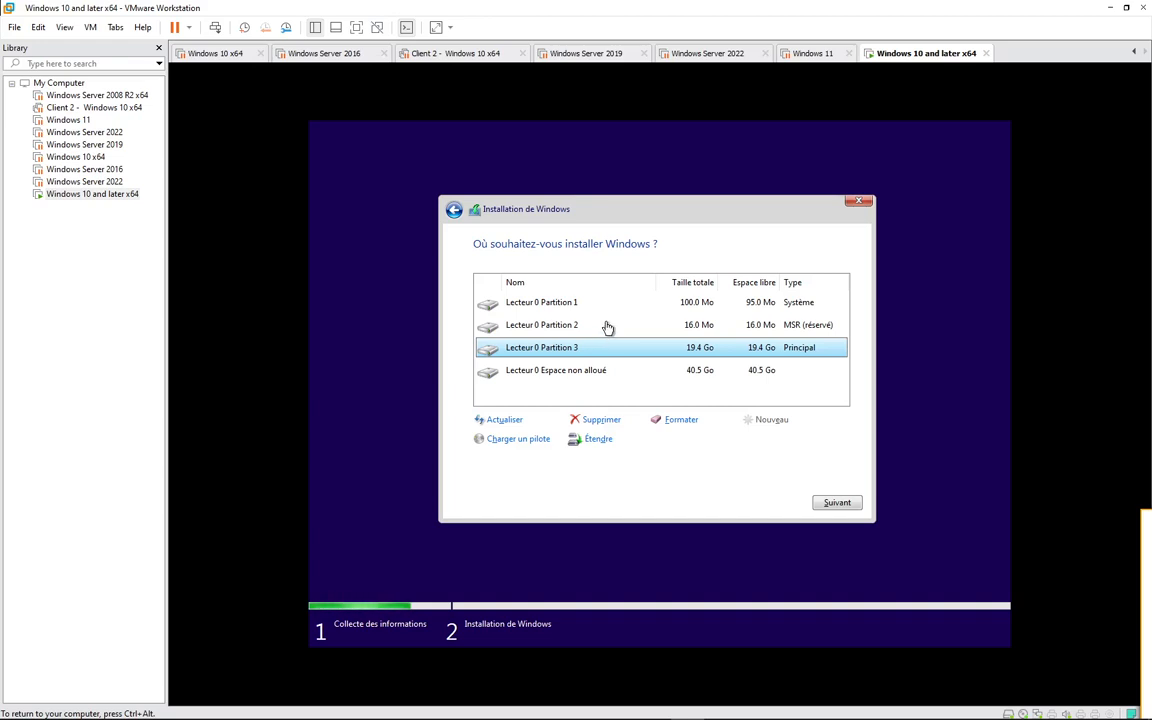
- Create a 10000 Mo partition in the unallocated space following Partition 3
{"action": "left_click", "coordinate": [616, 378]}
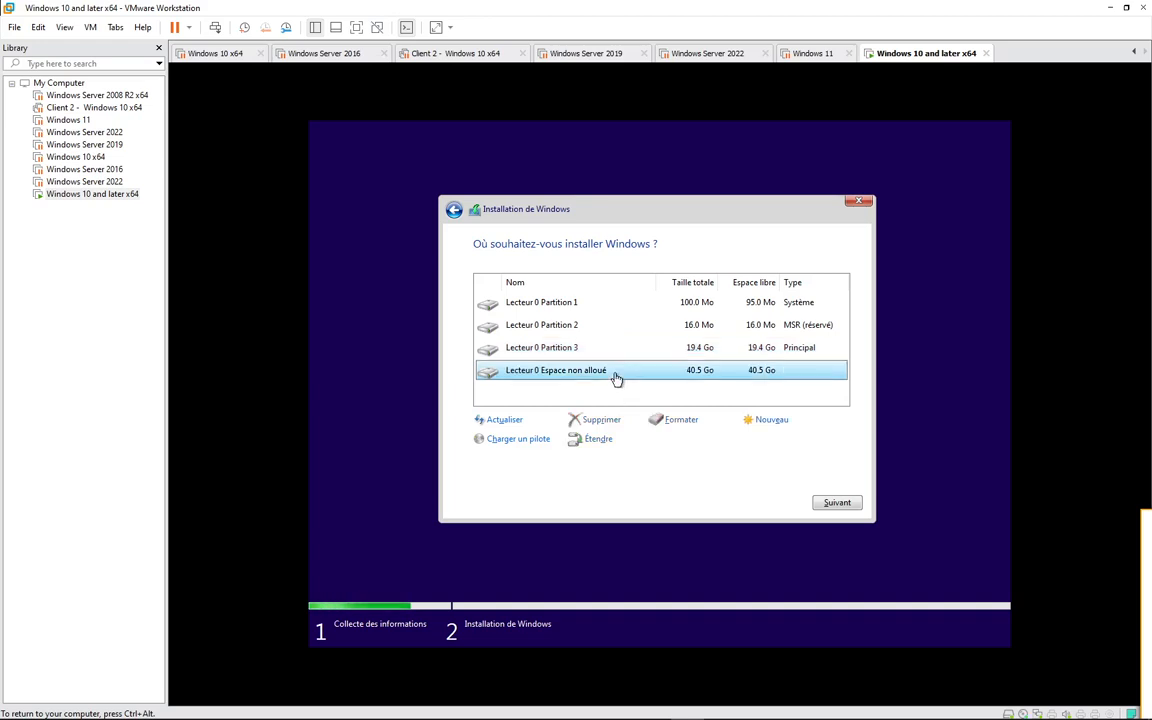
{"action": "left_click", "coordinate": [765, 421]}
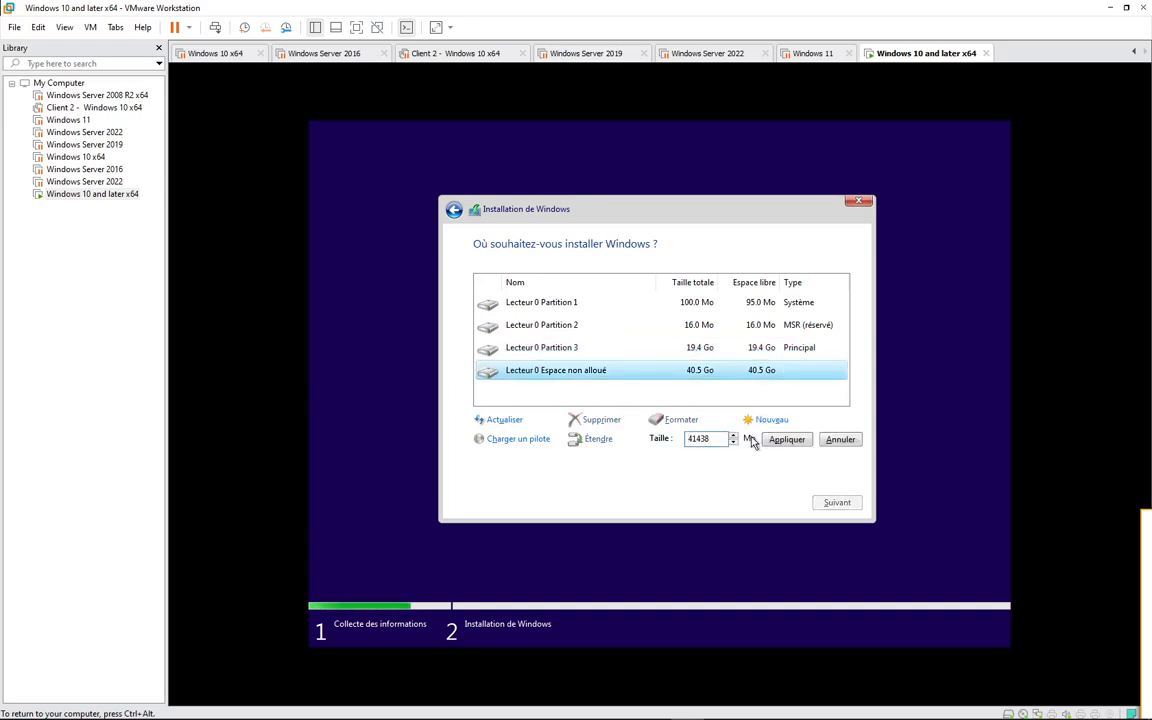
{"action": "key", "text": "Delete"}
{"action": "key", "text": "Delete"}
{"action": "key", "text": "Delete"}
{"action": "key", "text": "Delete"}
{"action": "key", "text": "Delete"}
{"action": "type", "text": "10000"}
{"action": "left_click", "coordinate": [788, 440]}
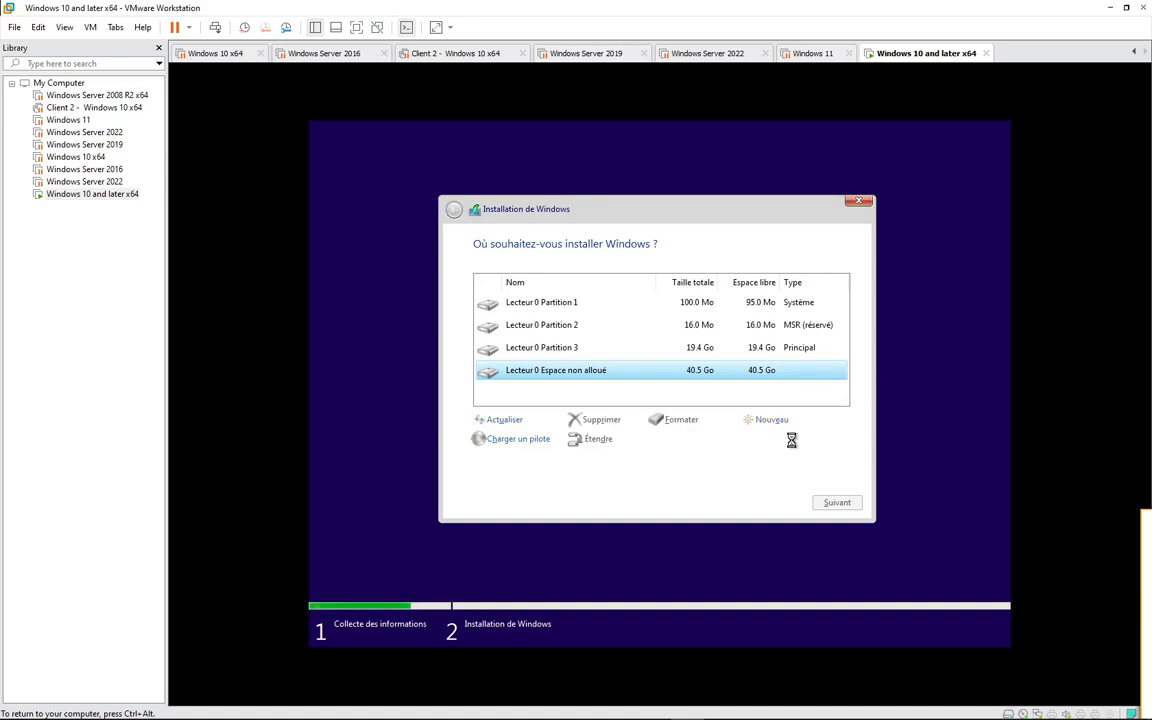
- Create another 10000 Mo primary partition in the unallocated space following Partition 4
{"action": "left_click", "coordinate": [671, 397]}
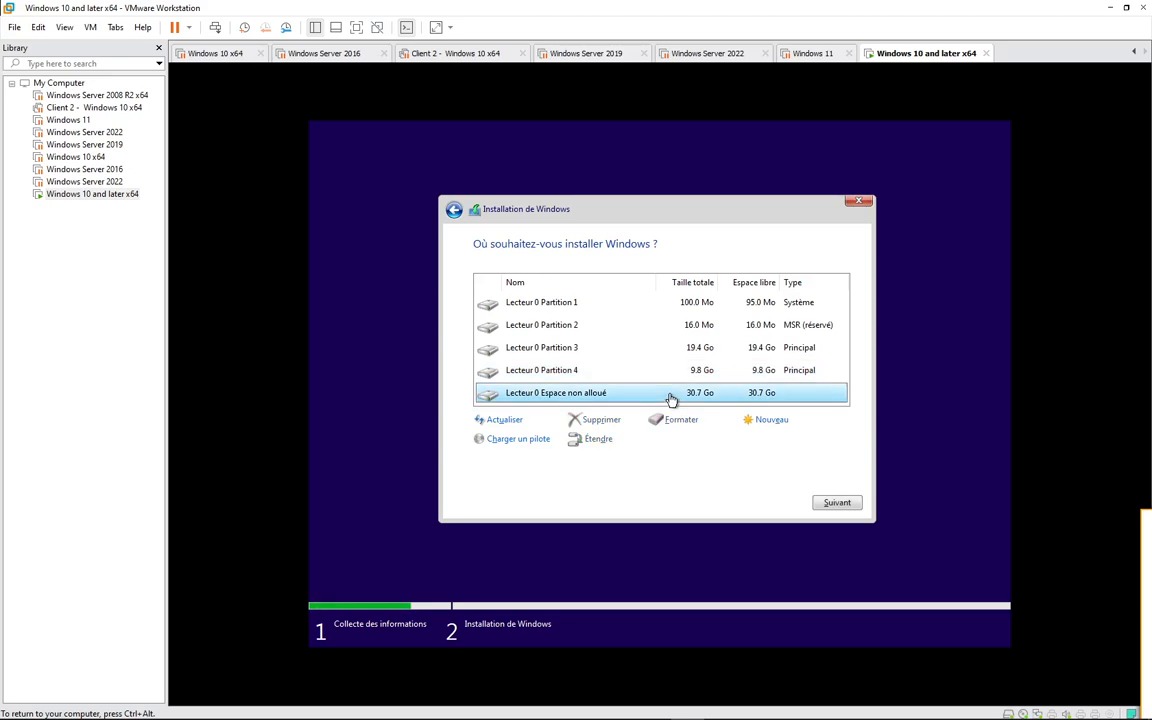
{"action": "left_click", "coordinate": [768, 422]}
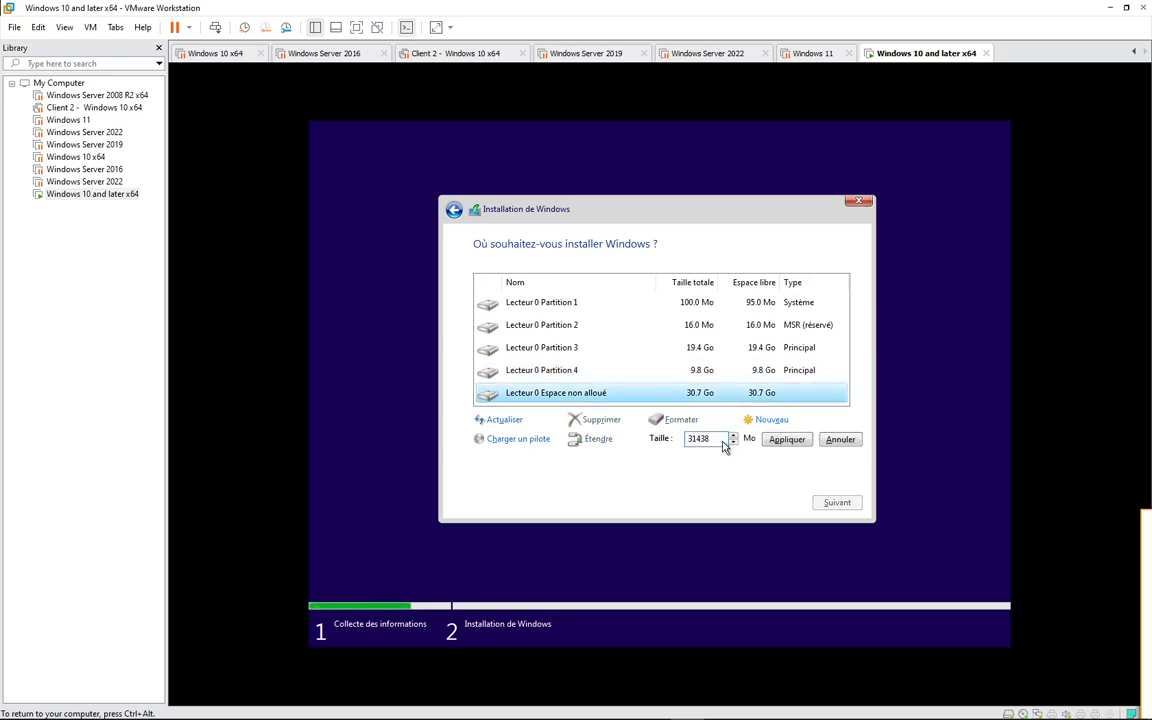
{"action": "left_click_drag", "start_coordinate": [720, 440], "coordinate": [686, 440]}
{"action": "type", "text": "10000"}
{"action": "left_click", "coordinate": [789, 440]}
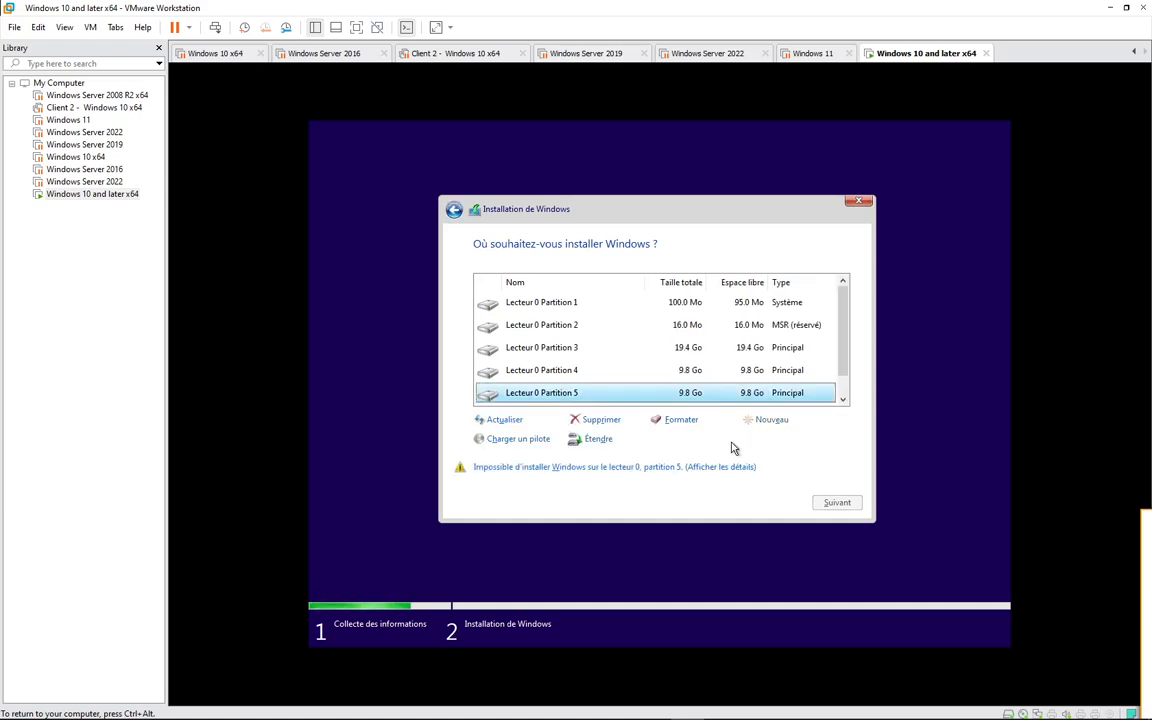
- Create a 10000 Mo primary partition in the unallocated space following Partition 5 on Lecteur 0
{"action": "scroll", "coordinate": [717, 357], "scroll_direction": "down", "scroll_amount": 1}
{"action": "left_click", "coordinate": [690, 392]}
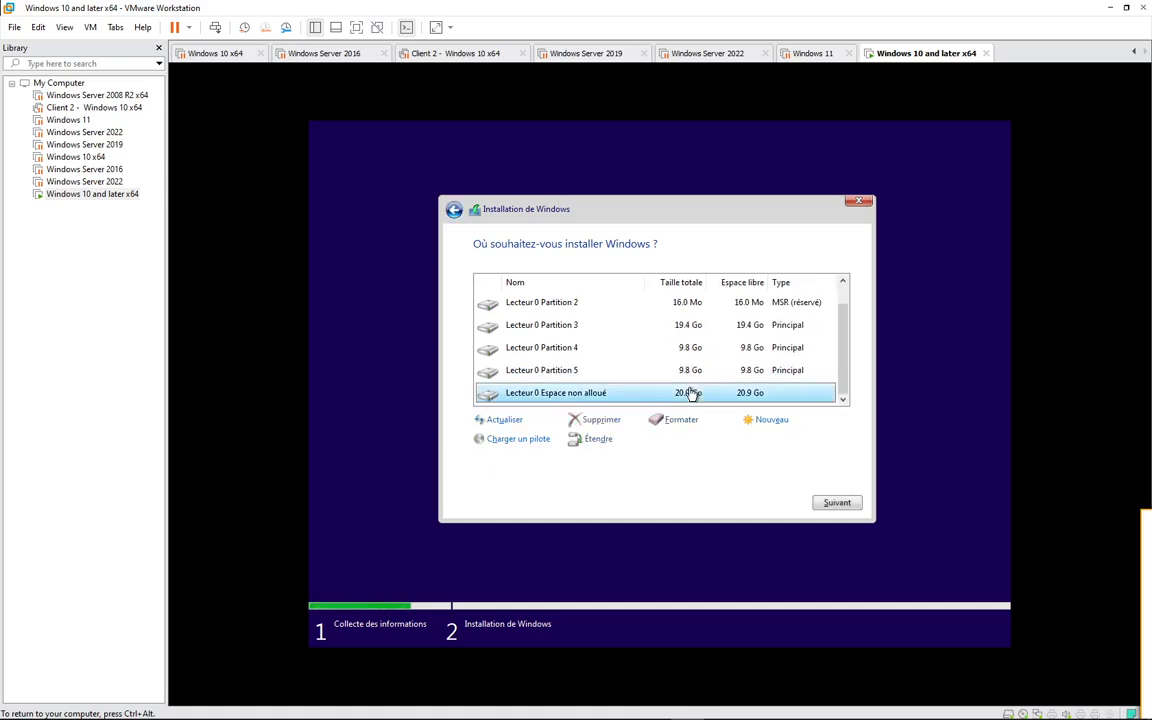
{"action": "left_click", "coordinate": [768, 419]}
{"action": "double_click", "coordinate": [720, 439]}
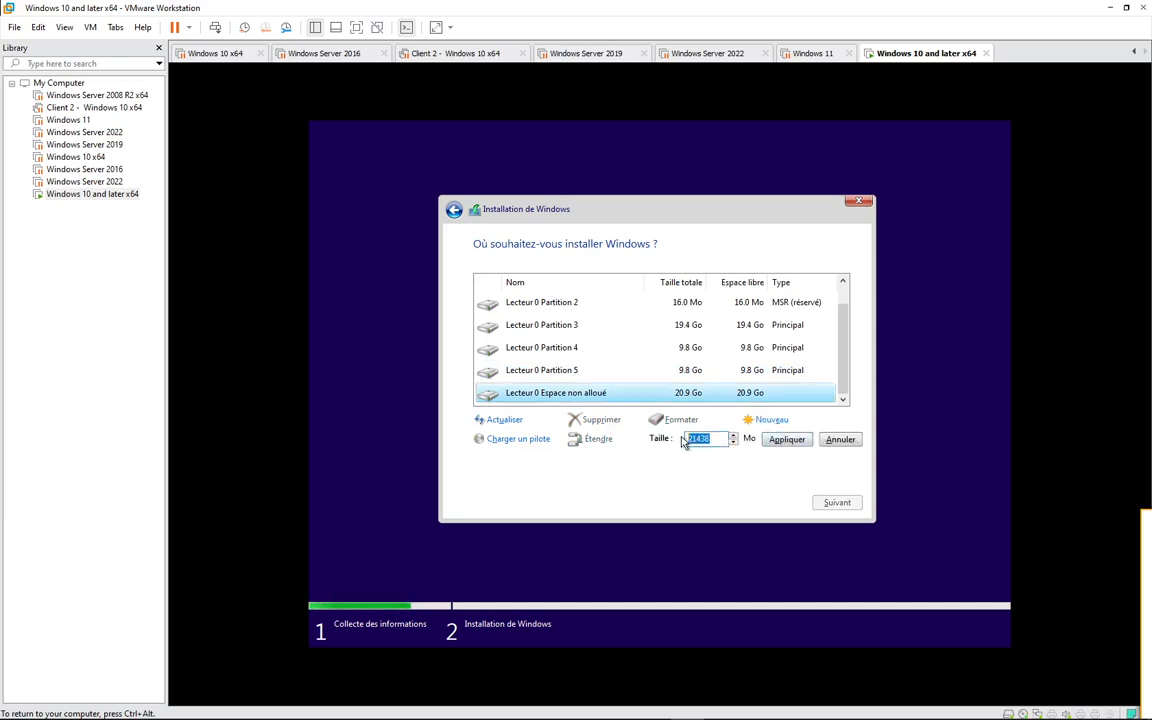
{"action": "type", "text": "10000"}
{"action": "left_click", "coordinate": [784, 440]}
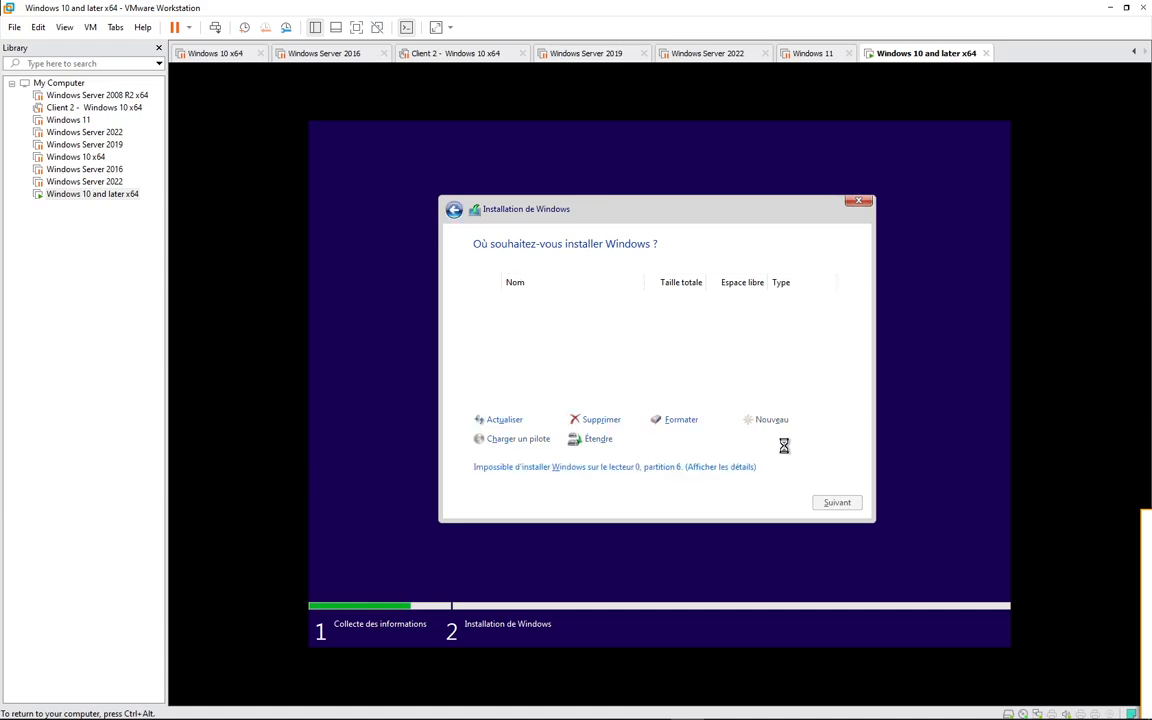
- Create a primary partition from the remaining 11438 Mo of unallocated space following Partition 6, and select Partition 3
{"action": "left_click", "coordinate": [727, 396]}
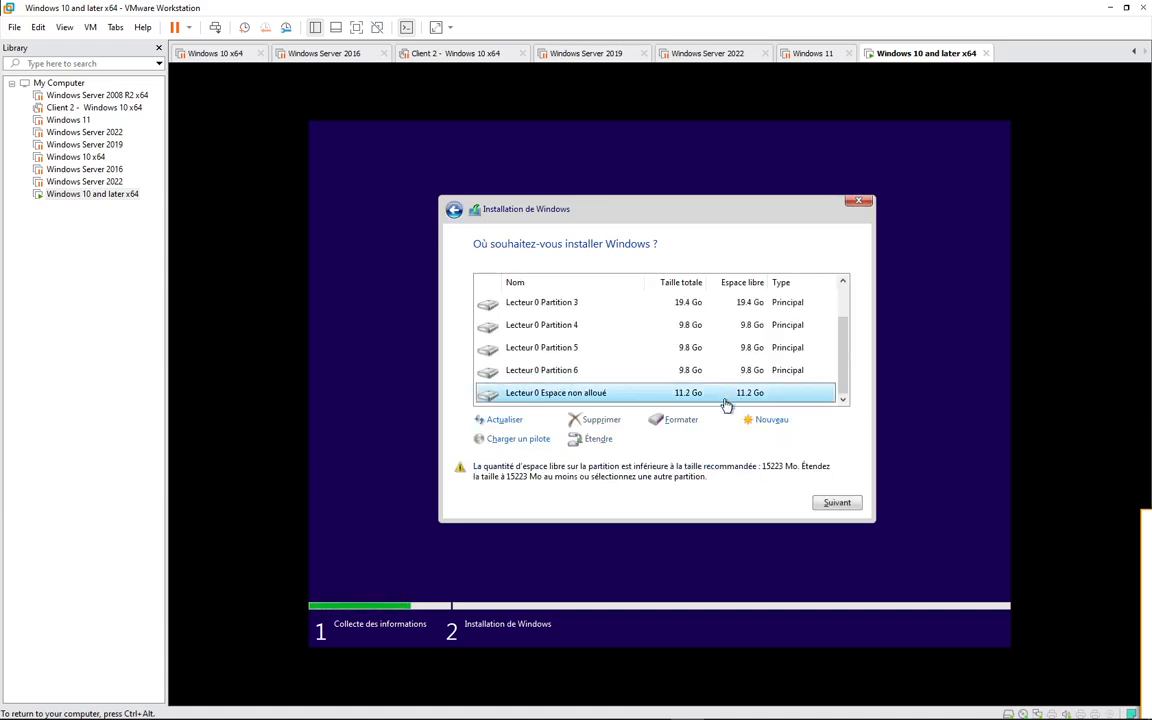
{"action": "left_click", "coordinate": [766, 420]}
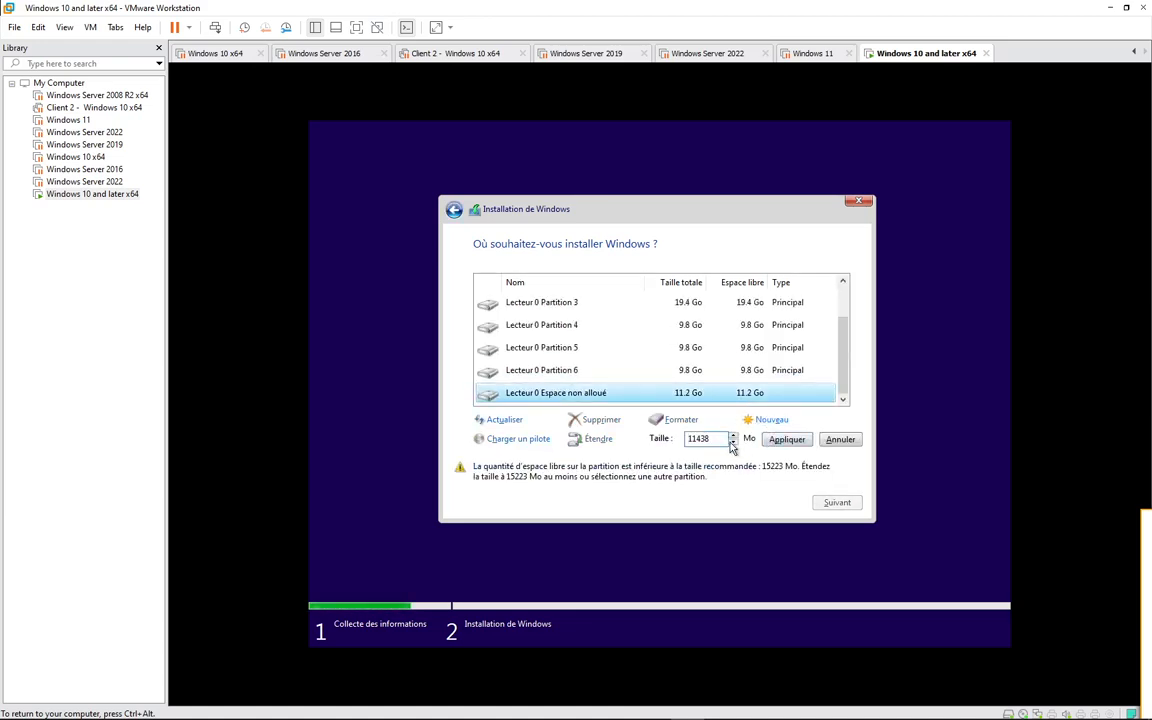
{"action": "left_click", "coordinate": [781, 440]}
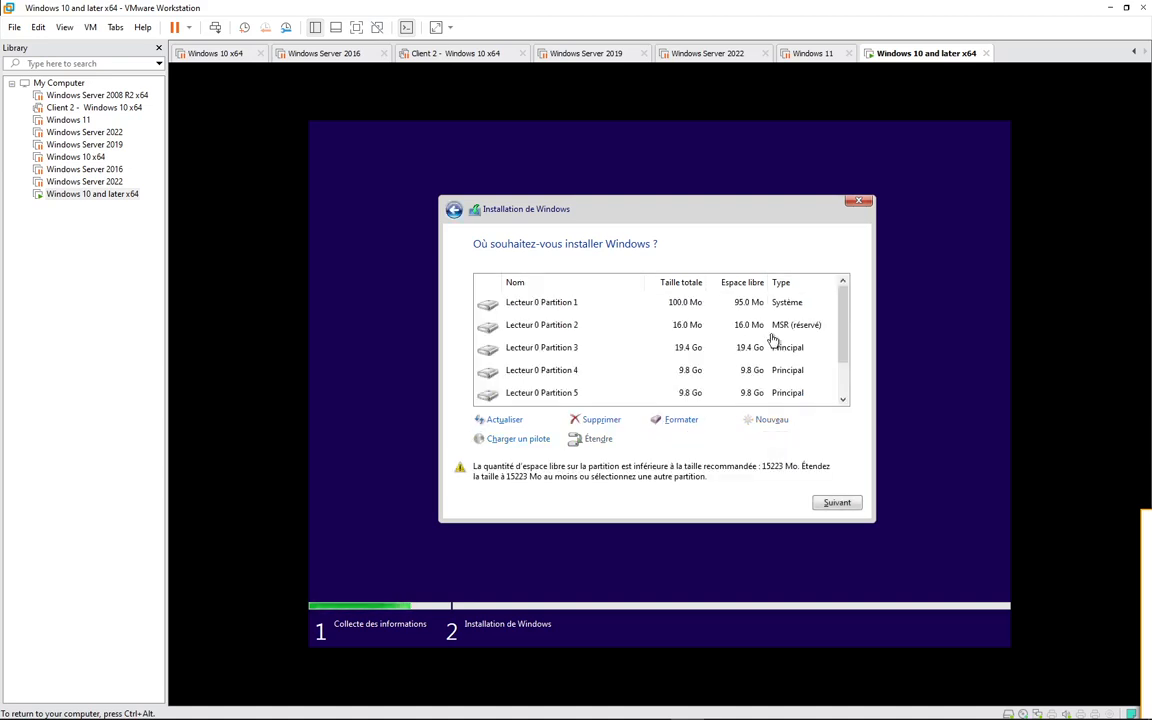
{"action": "left_click", "coordinate": [687, 348]}
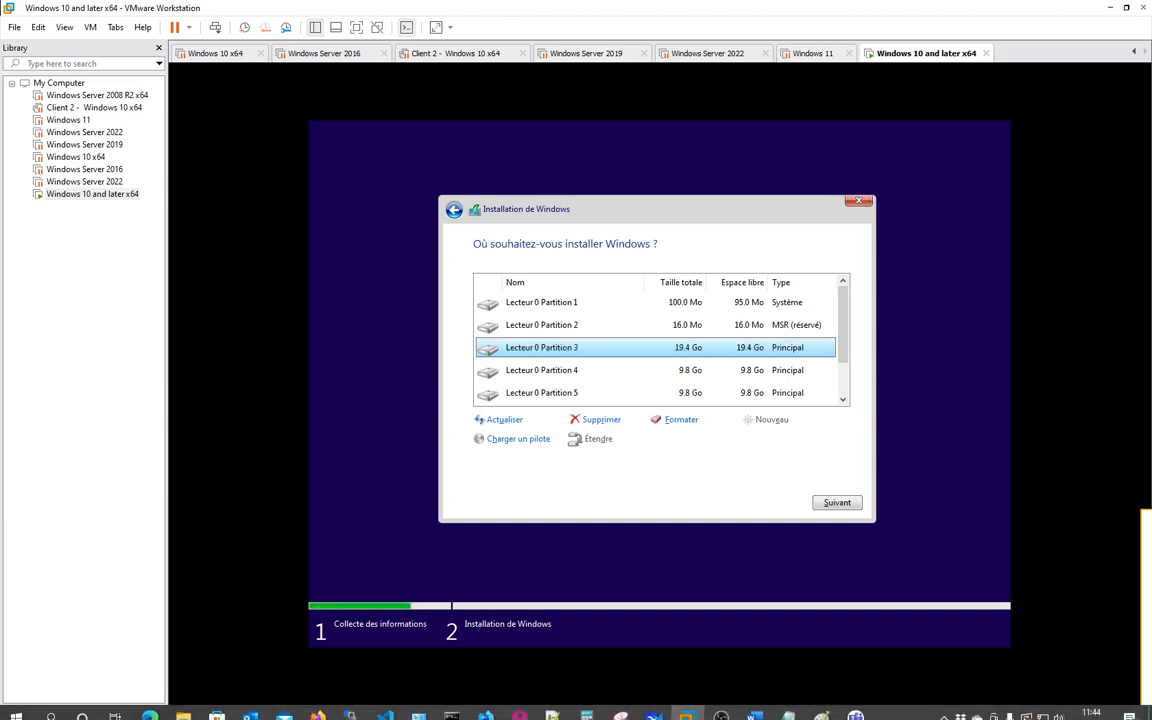
{"action": "left_click", "coordinate": [945, 708]}
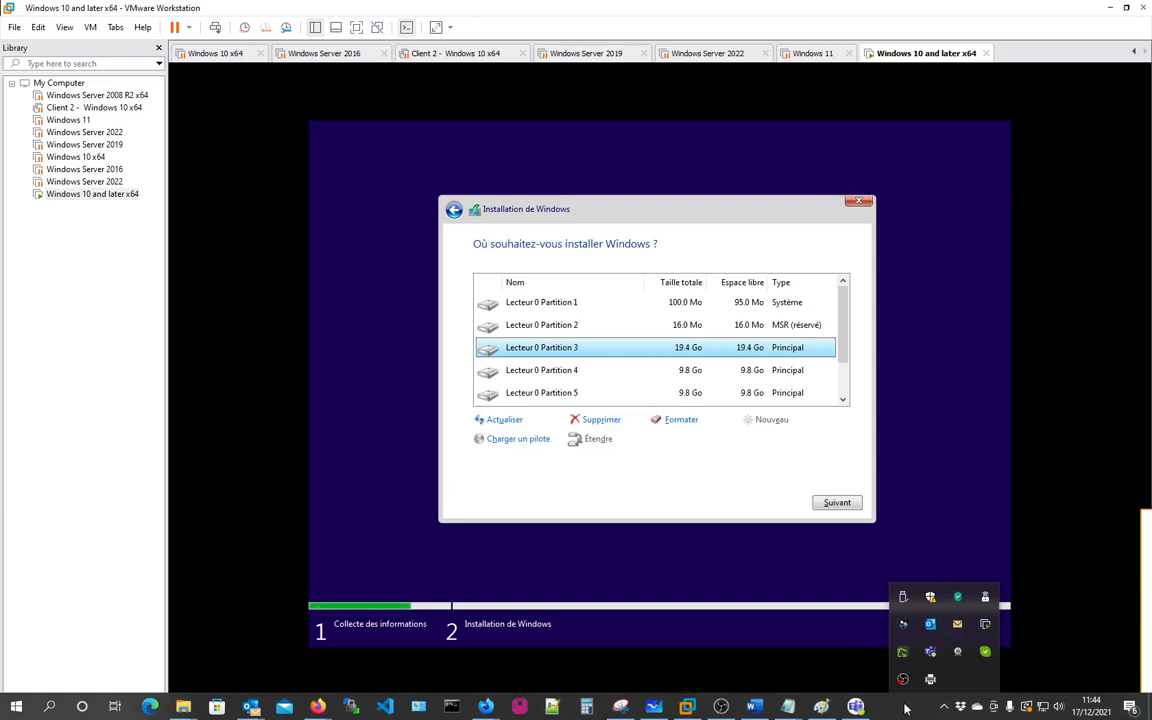
{"action": "left_click", "coordinate": [905, 708]}
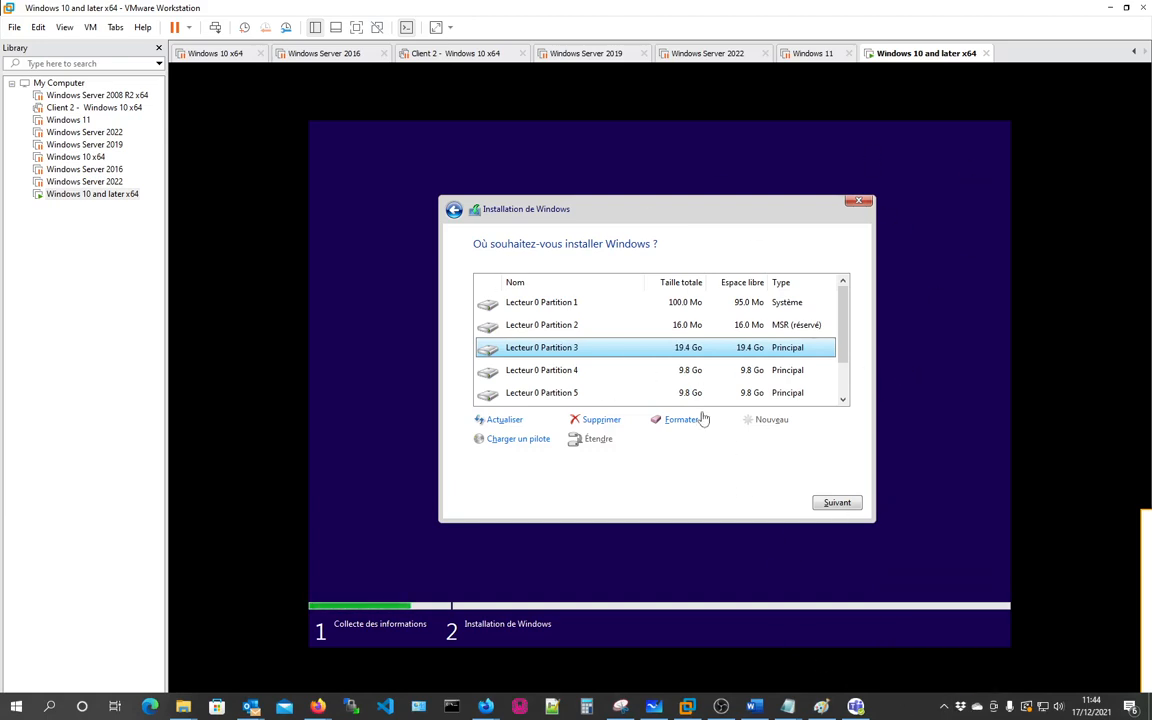
- Suspend the Windows 10 and later x64 virtual machine and resume the Windows 10 x64 one
{"action": "left_click", "coordinate": [213, 54]}
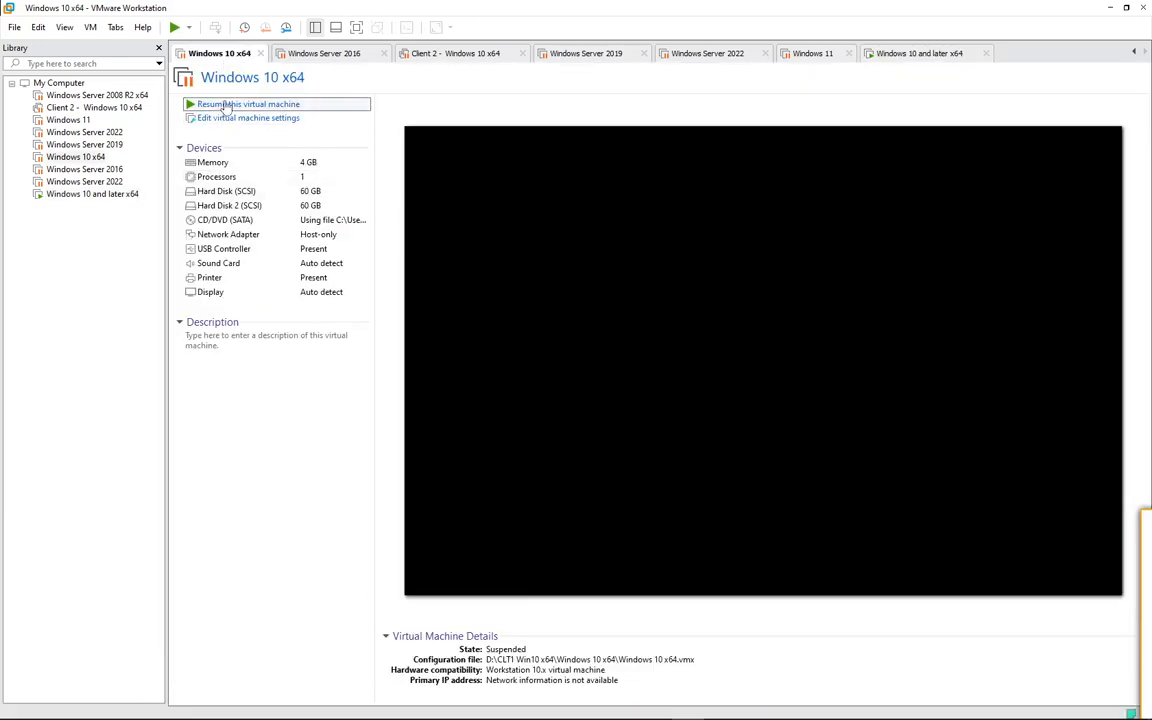
{"action": "left_click", "coordinate": [918, 54]}
{"action": "left_click", "coordinate": [175, 28]}
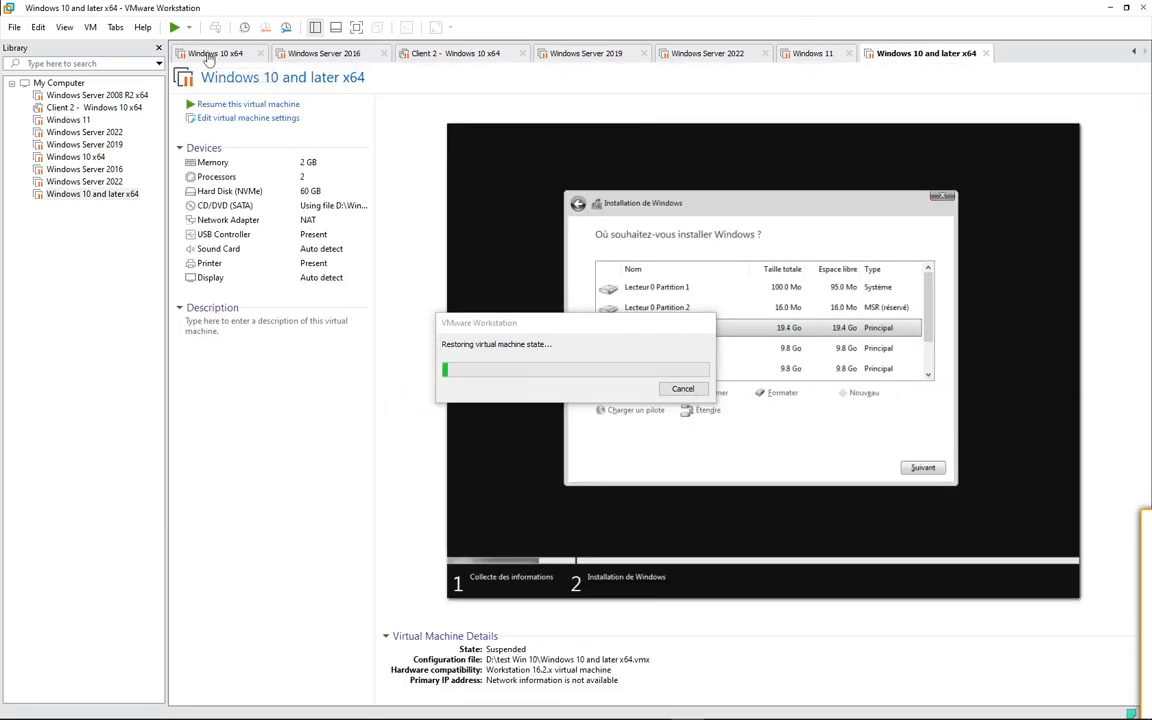
{"action": "left_click", "coordinate": [208, 56]}
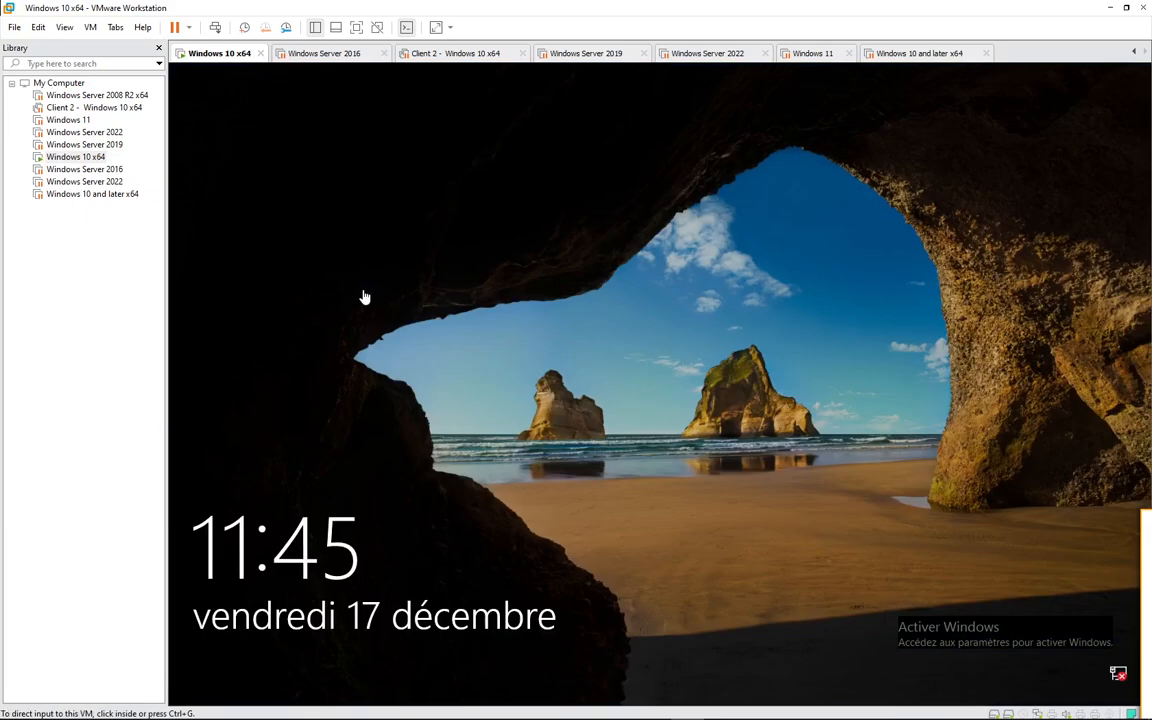
- Unlock the Windows 10 x64 guest and sign in to the admin account by entering the account password
{"action": "left_click", "coordinate": [559, 236]}
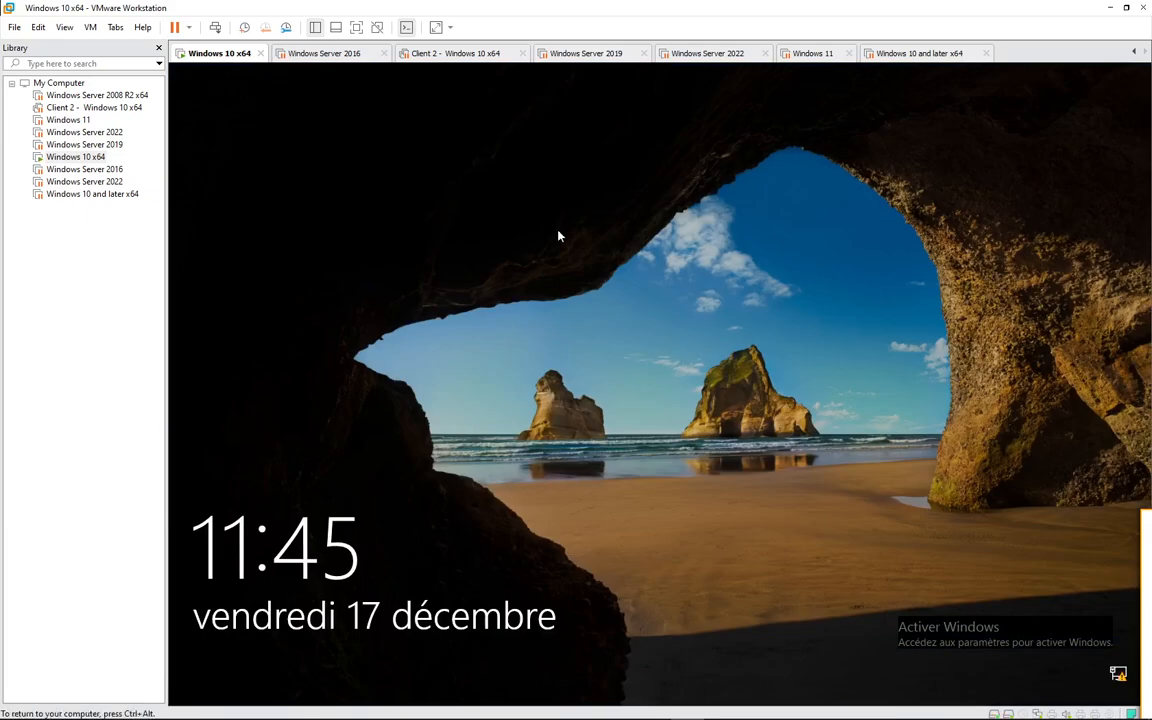
{"action": "left_click", "coordinate": [602, 514]}
{"action": "type", "text": "•"}
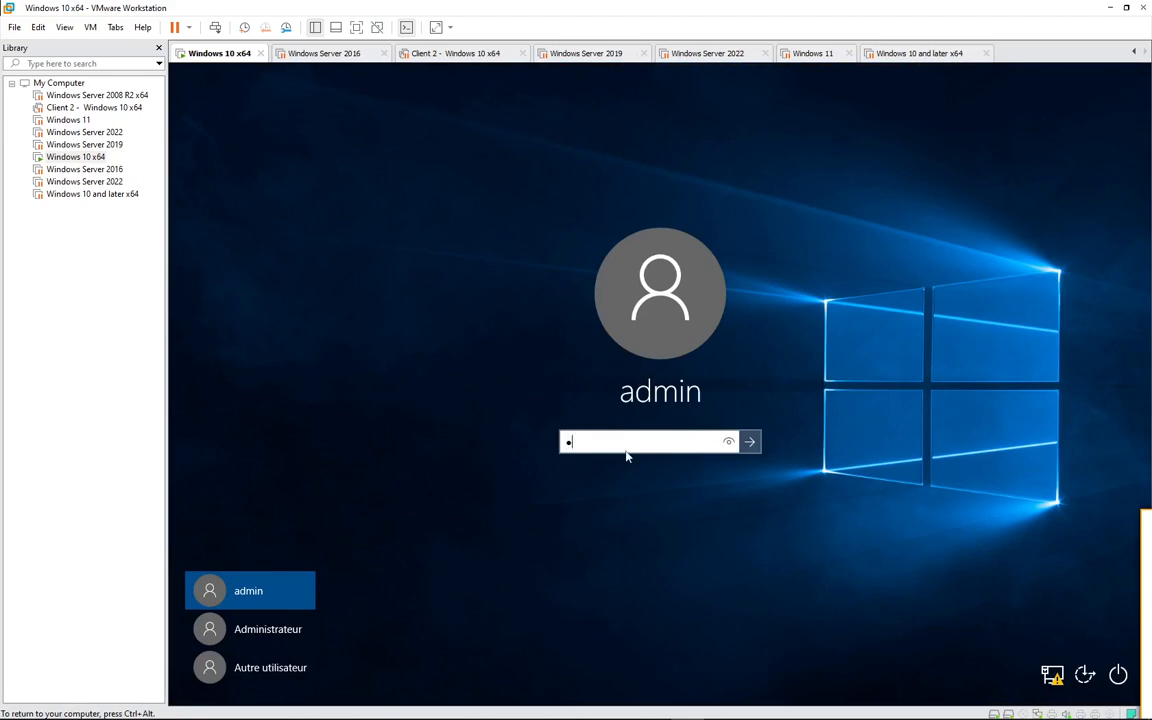
{"action": "key", "text": "BackSpace"}
{"action": "type", "text": "••"}
{"action": "key", "text": "Return"}
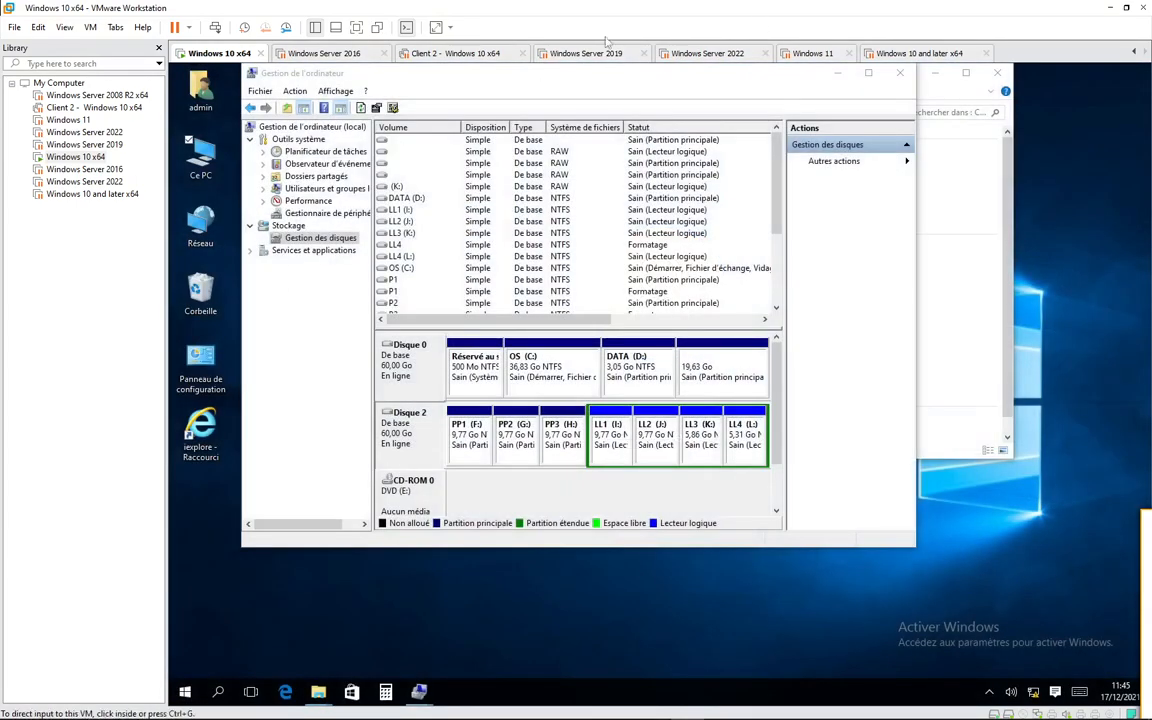
- Check which conversion options Disk Management offers for the partitioned Disque 2
{"action": "left_click", "coordinate": [532, 473]}
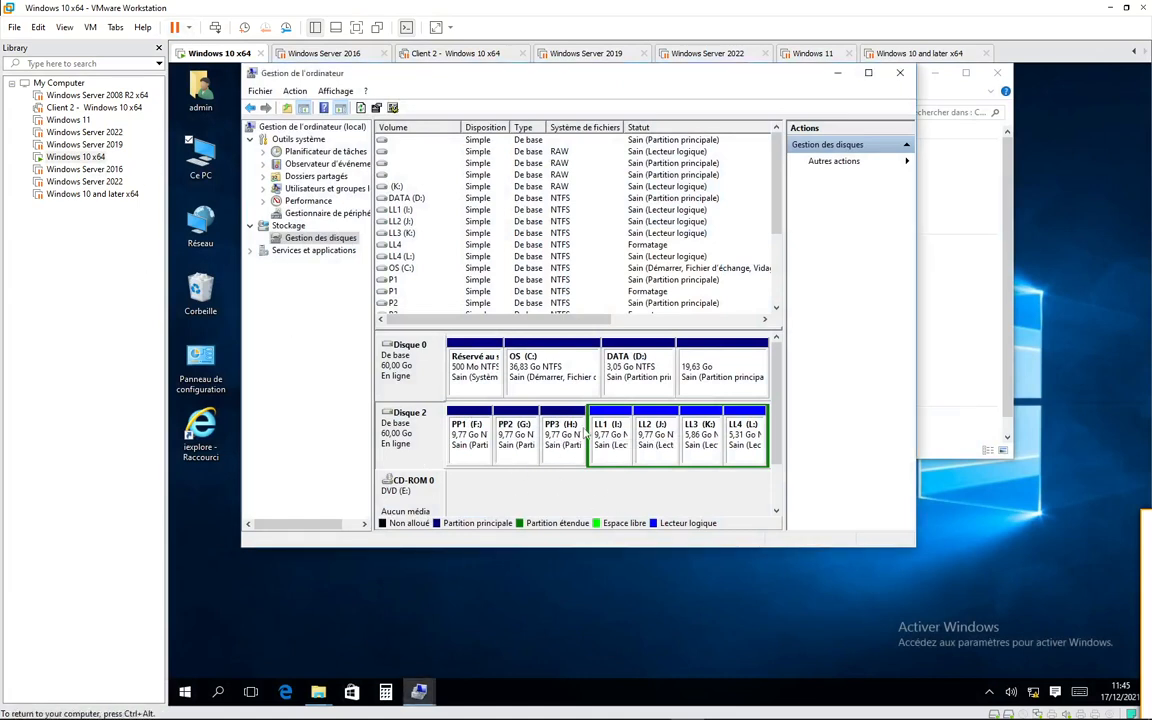
{"action": "right_click", "coordinate": [412, 436]}
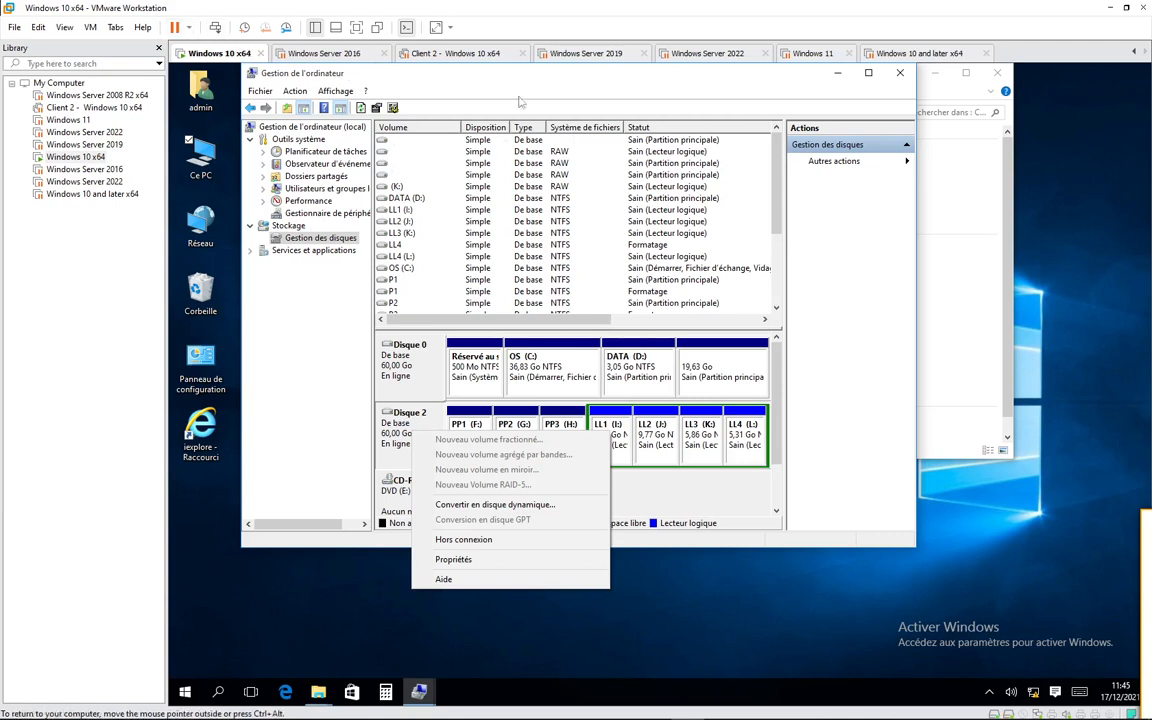
- Add a 60 GB SCSI hard disk, split into multiple files, to the Windows 10 x64 virtual machine's settings
{"action": "right_click", "coordinate": [214, 56]}
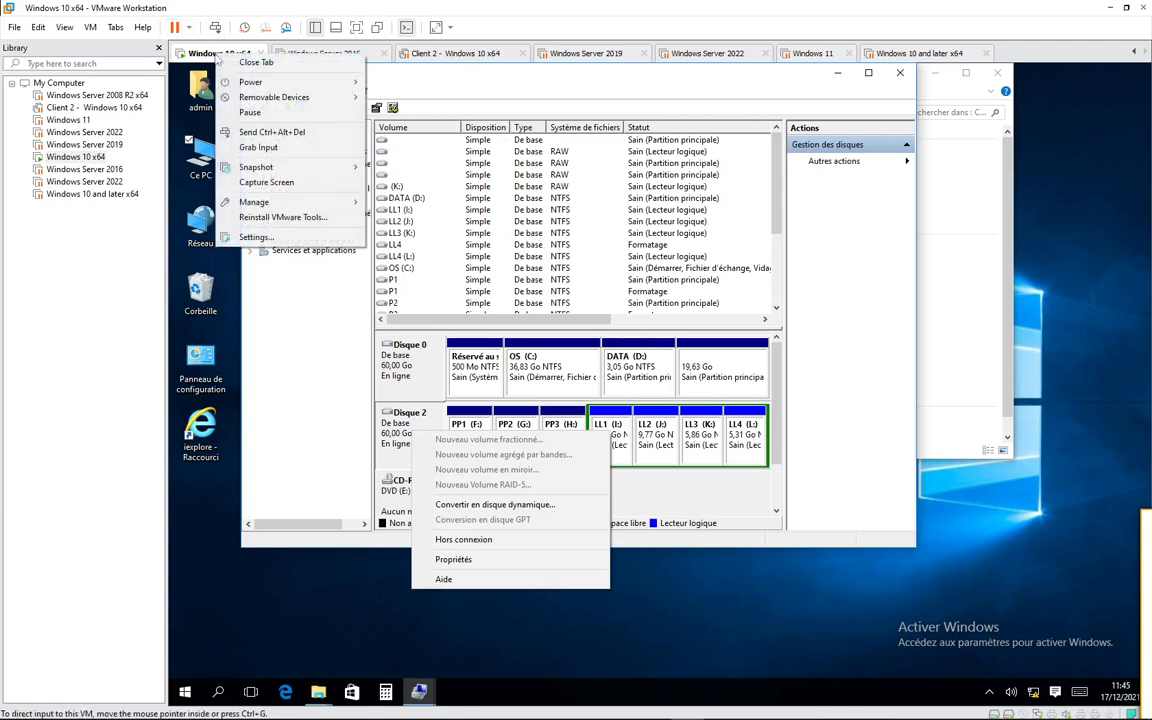
{"action": "left_click", "coordinate": [258, 214]}
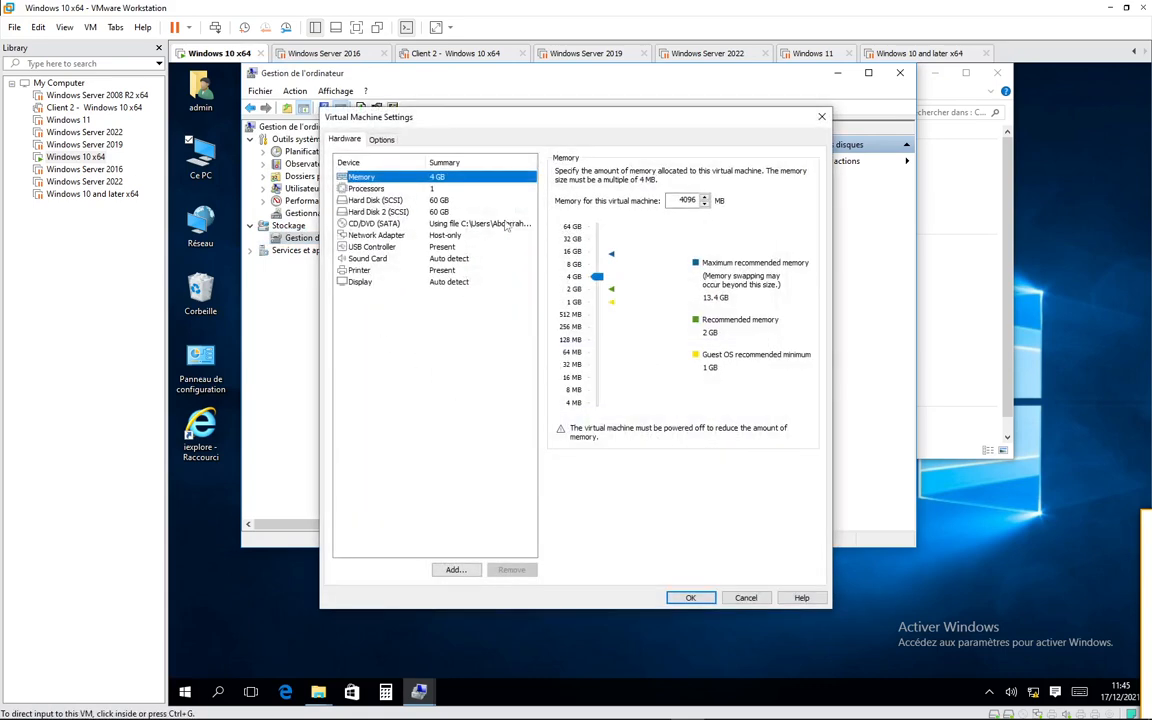
{"action": "left_click", "coordinate": [455, 569]}
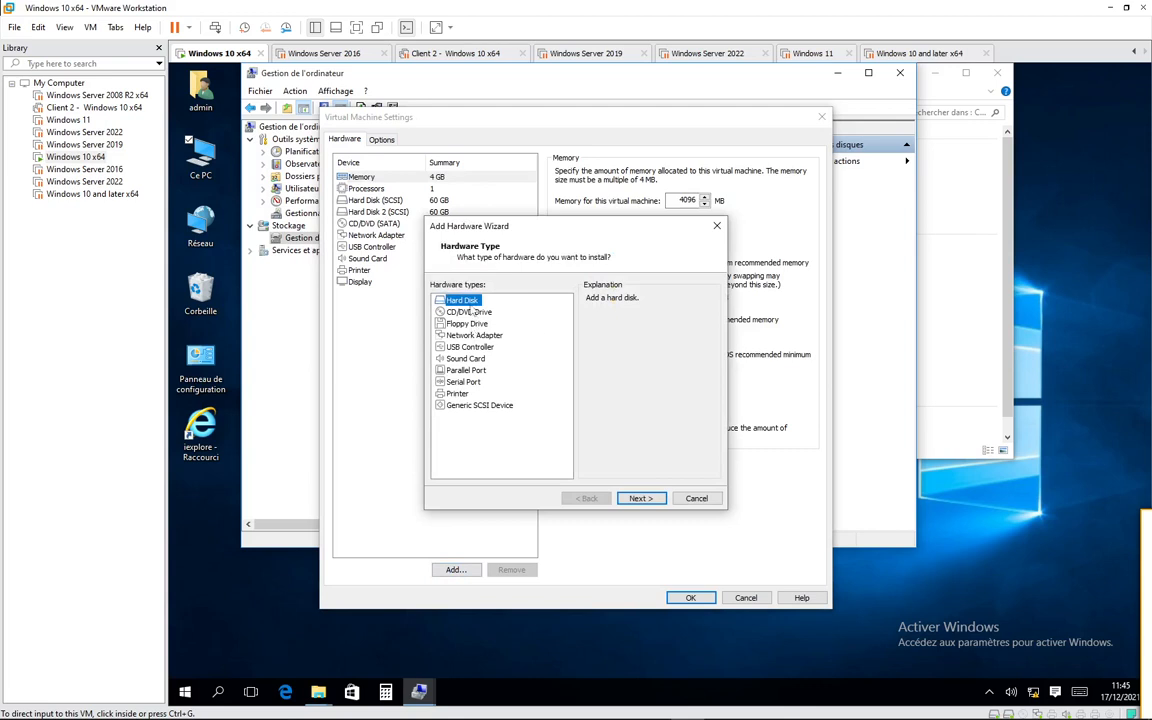
{"action": "left_click", "coordinate": [635, 499]}
{"action": "left_click", "coordinate": [640, 499]}
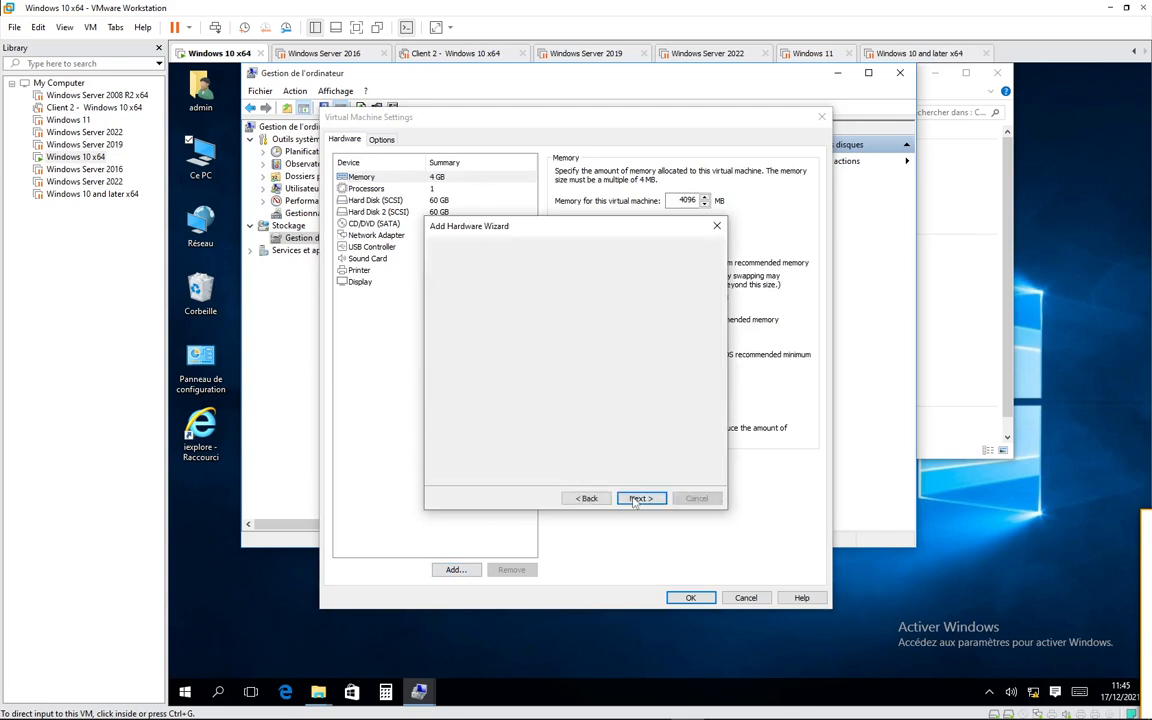
{"action": "left_click", "coordinate": [640, 499]}
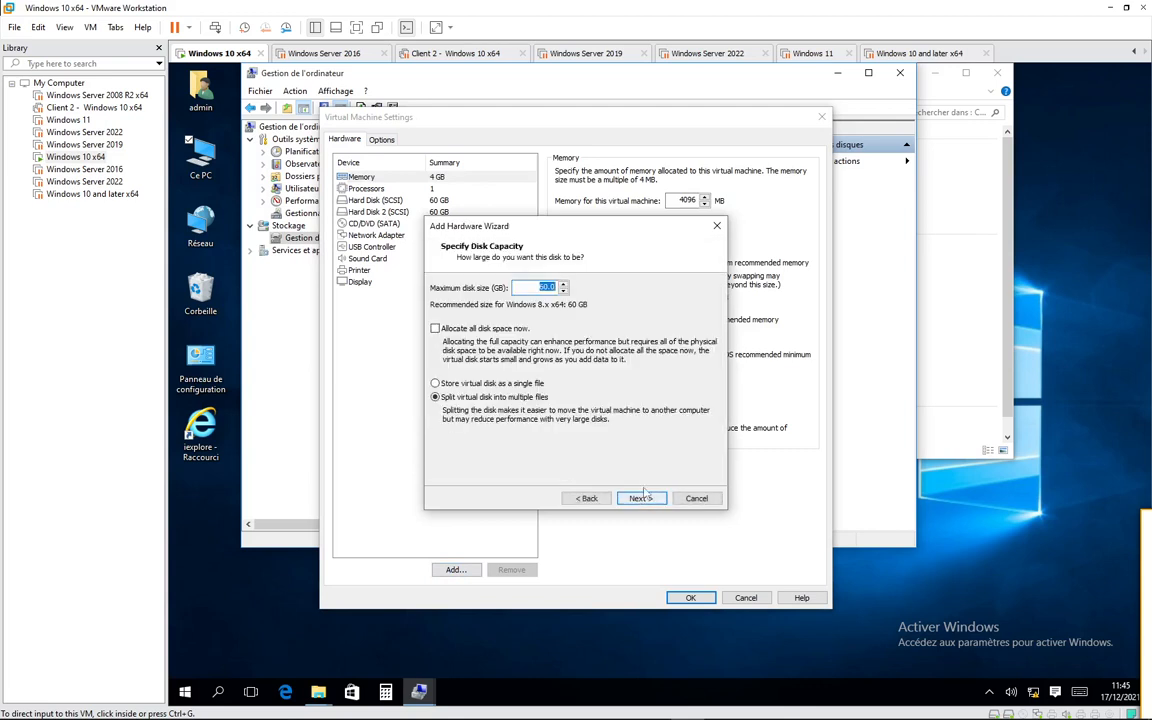
{"action": "left_click", "coordinate": [640, 499]}
{"action": "key", "text": "Return"}
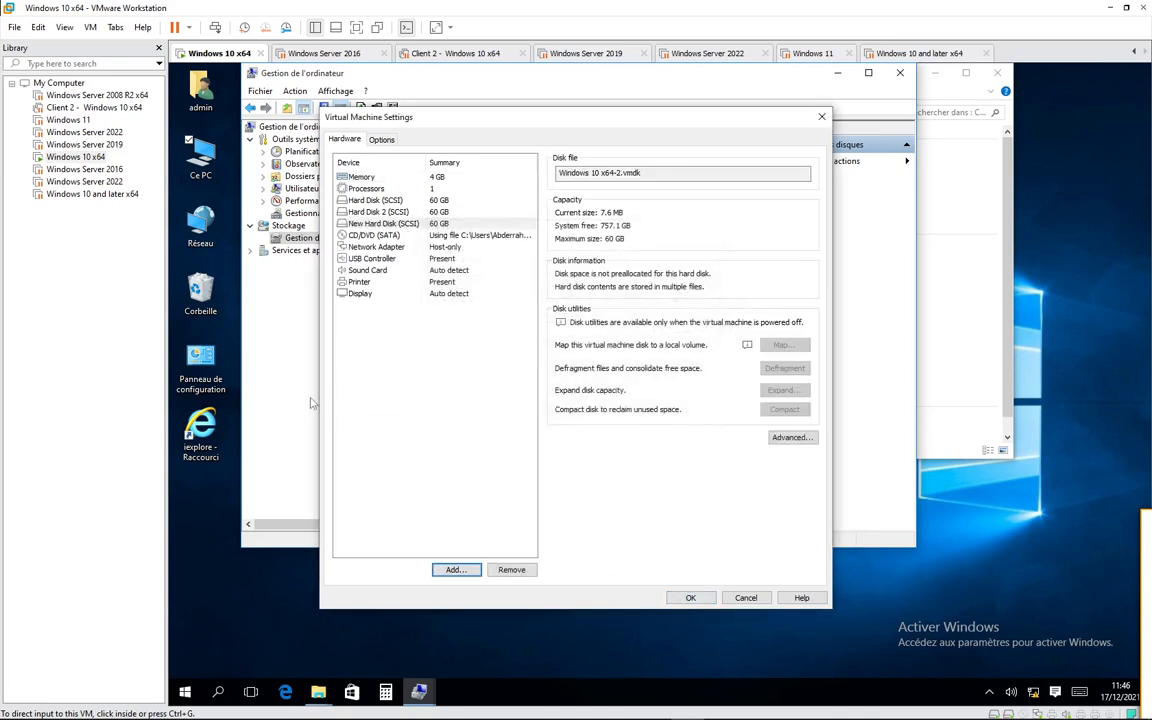
{"action": "left_click", "coordinate": [691, 598]}
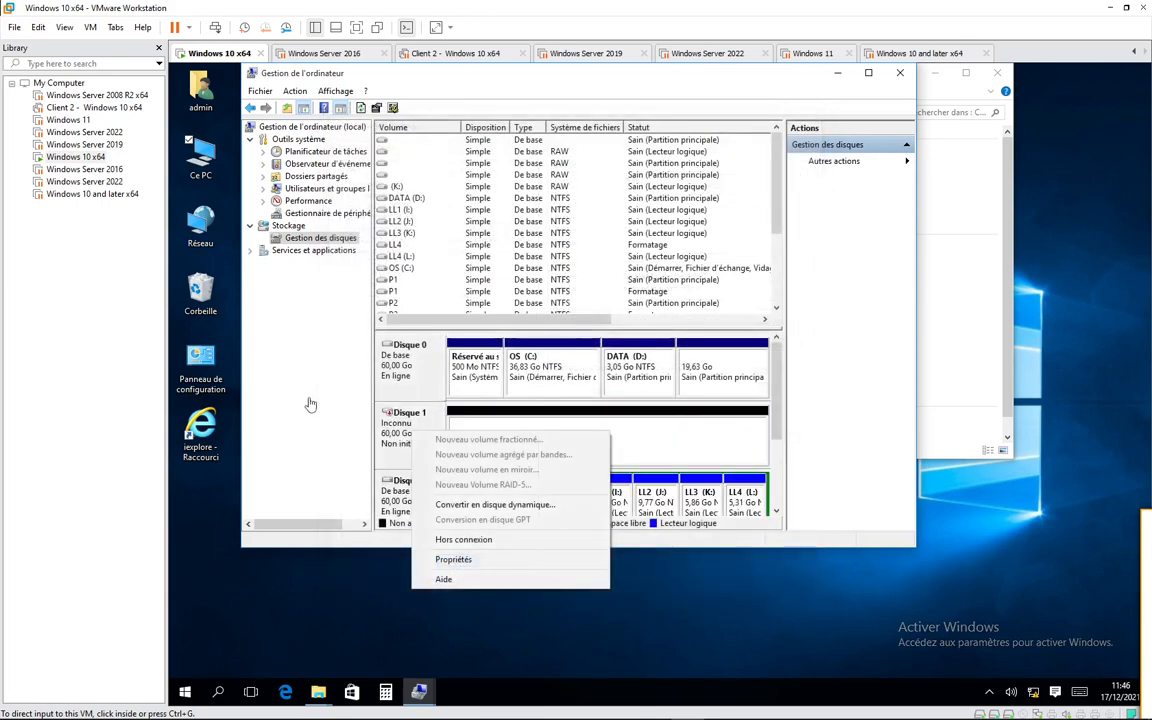
- Initialize the new Disque 1 with the master boot record partition style (Secteur de démarrage principal)
{"action": "left_click", "coordinate": [686, 442]}
{"action": "right_click", "coordinate": [410, 433]}
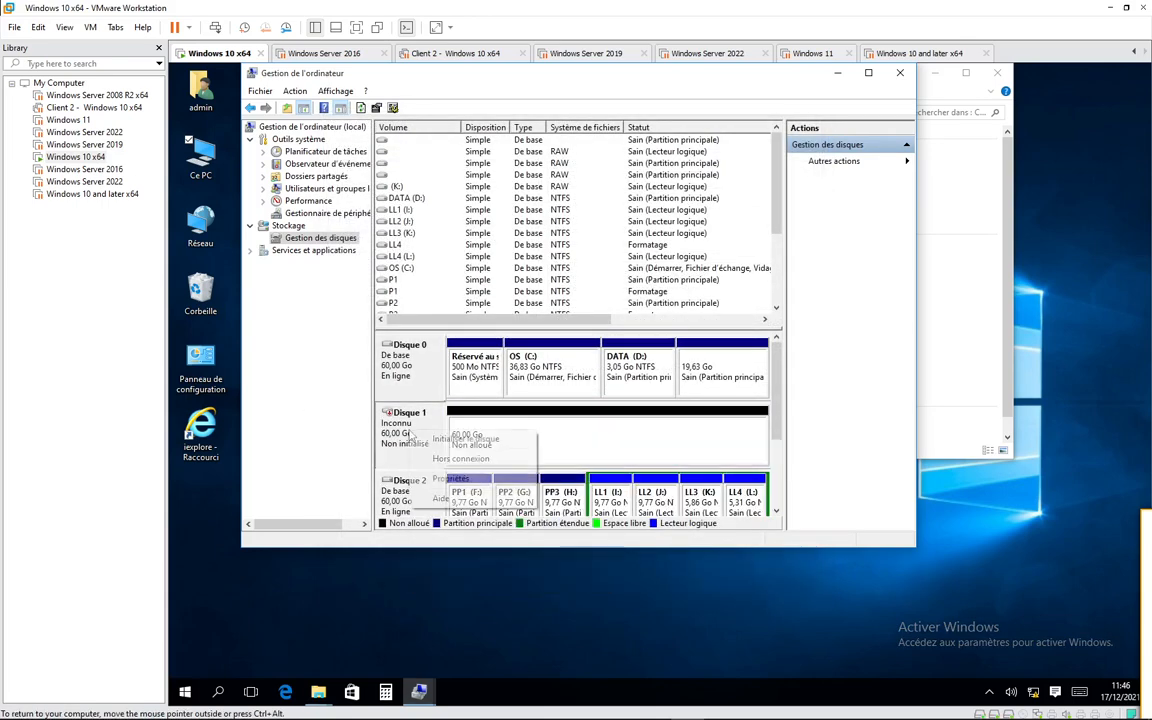
{"action": "left_click", "coordinate": [468, 440]}
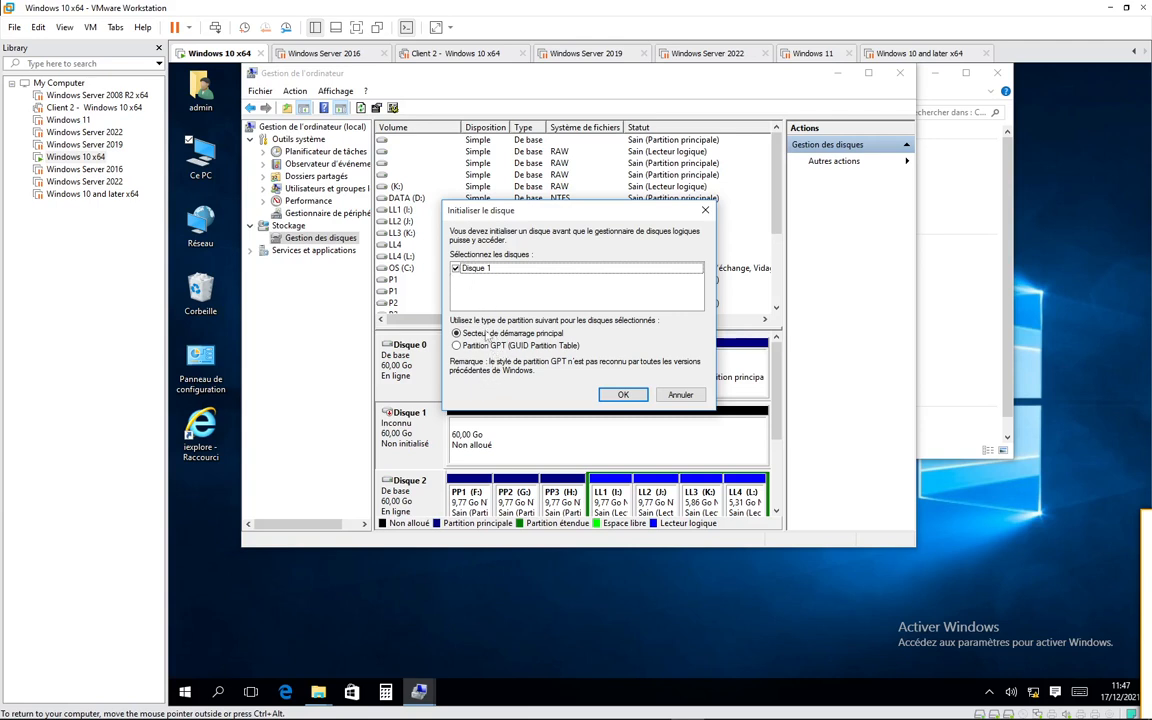
{"action": "left_click", "coordinate": [622, 394]}
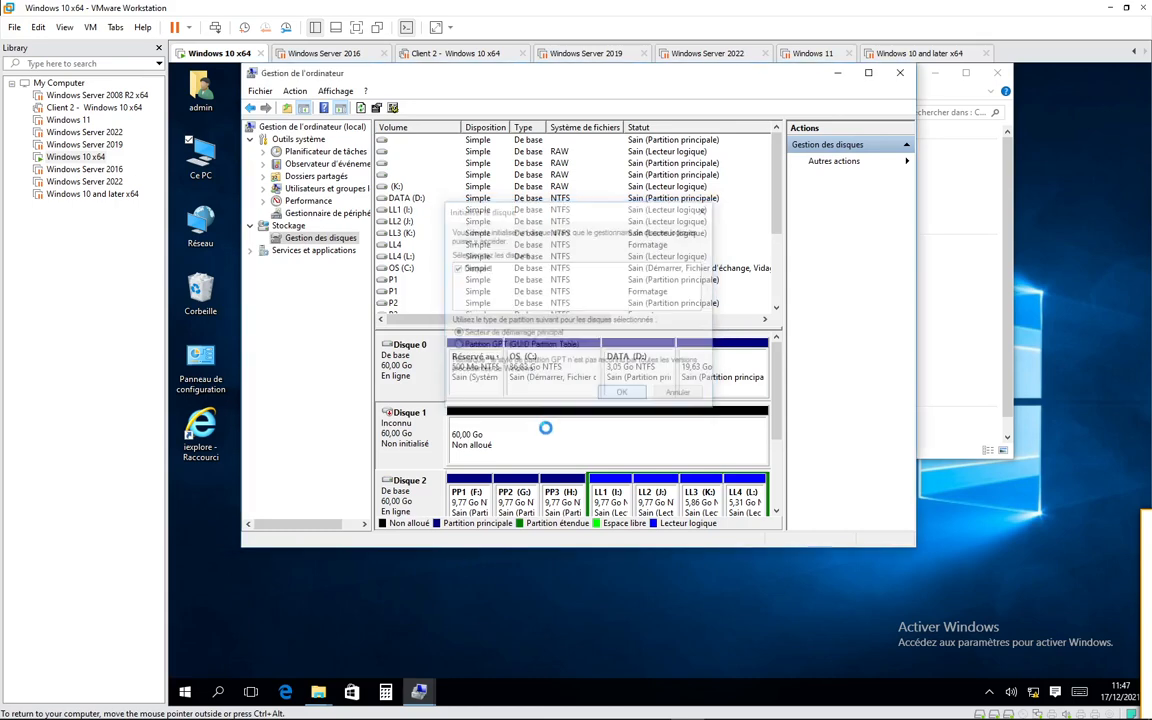
- Convert the empty Disque 1 to a GPT disk and check its conversion options again
{"action": "right_click", "coordinate": [414, 441]}
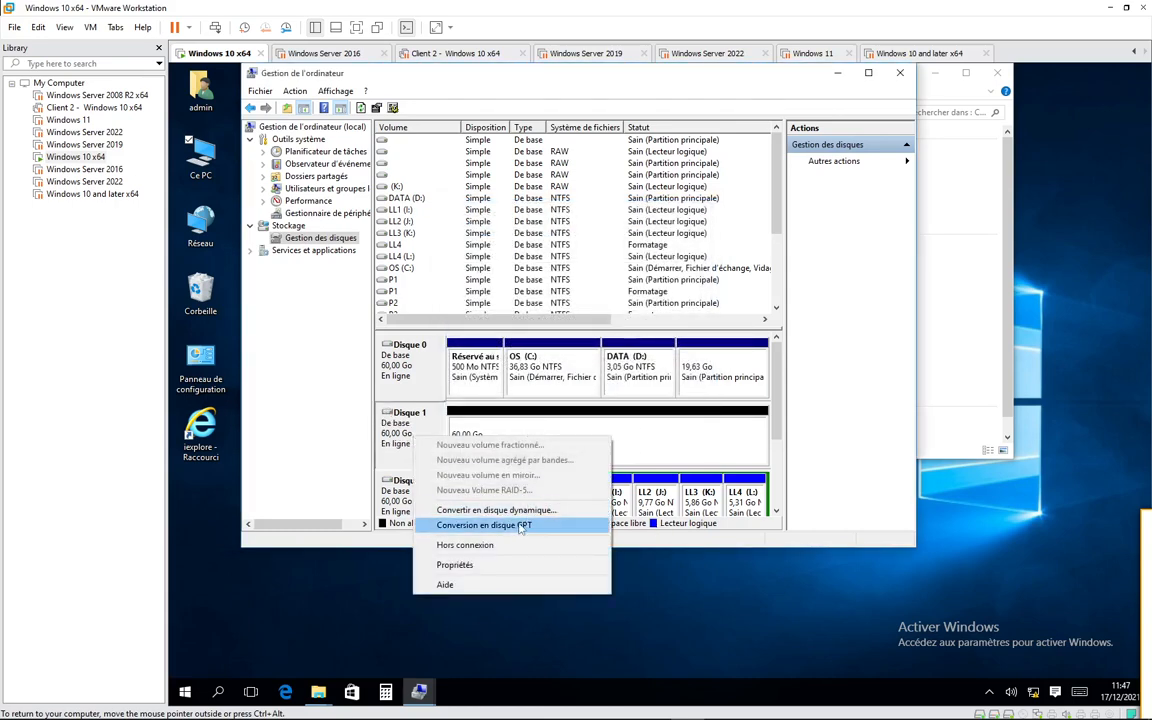
{"action": "left_click", "coordinate": [510, 527]}
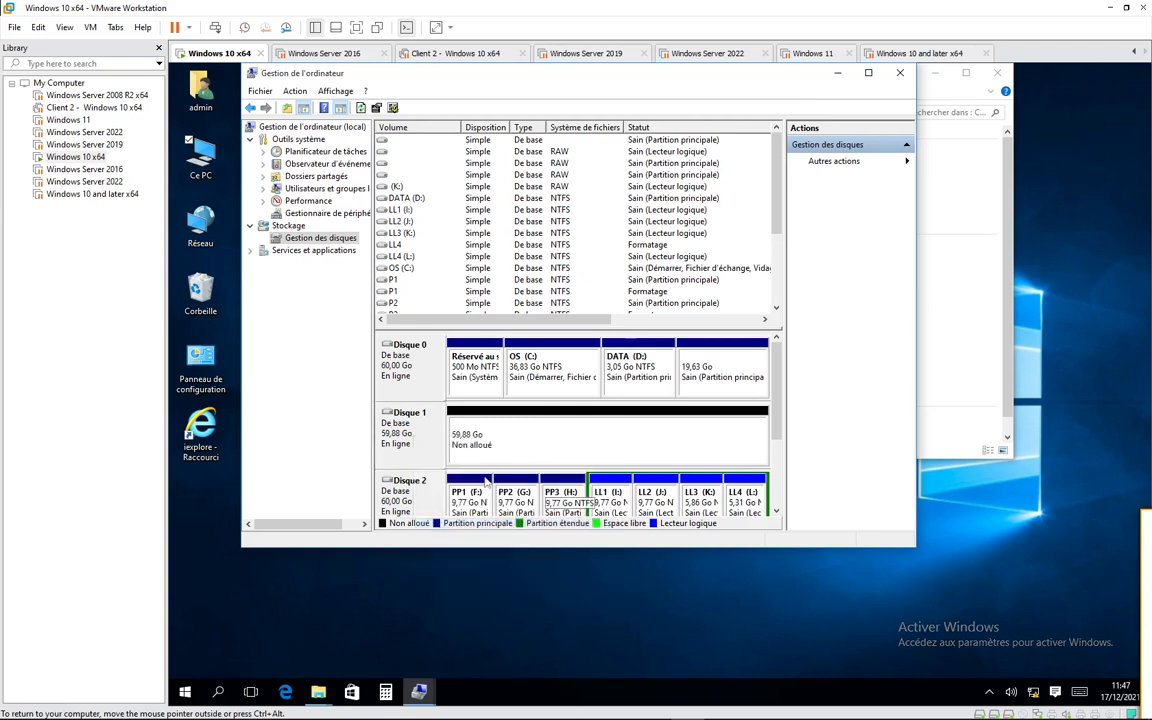
{"action": "right_click", "coordinate": [421, 437]}
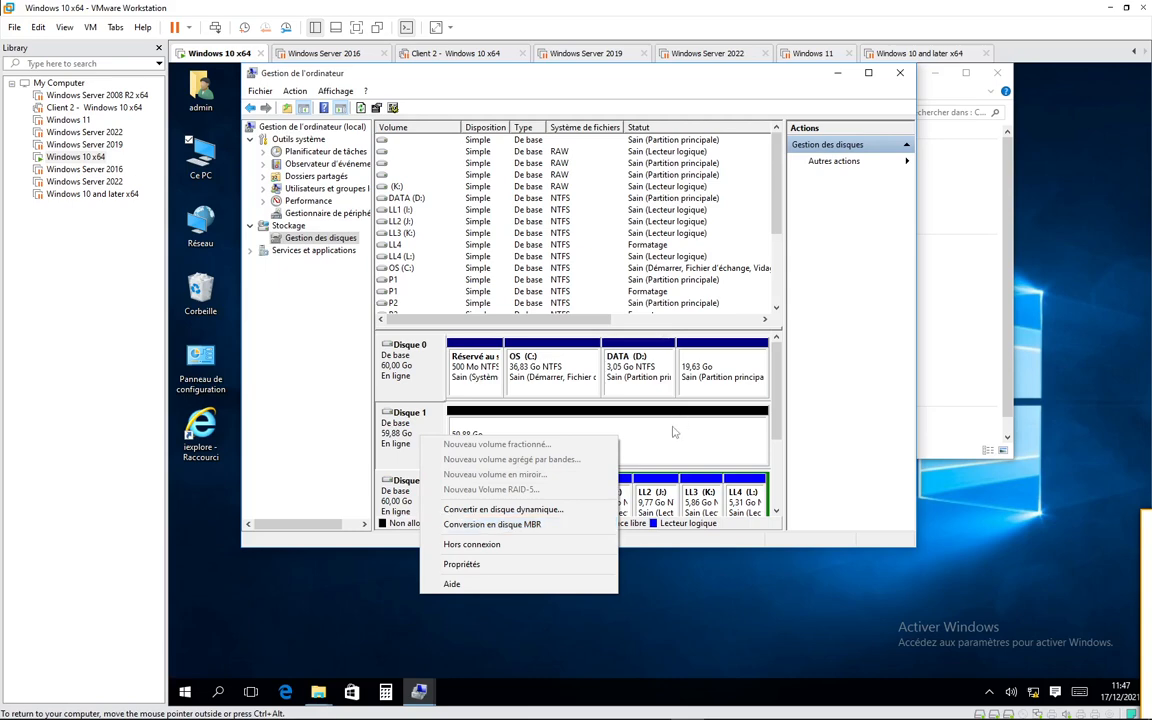
- Create a 10000 Mo quick-formatted NTFS simple volume named PP1 with drive letter M in Disque 1's unallocated space
{"action": "left_click", "coordinate": [557, 445]}
{"action": "right_click", "coordinate": [557, 445]}
{"action": "left_click", "coordinate": [565, 450]}
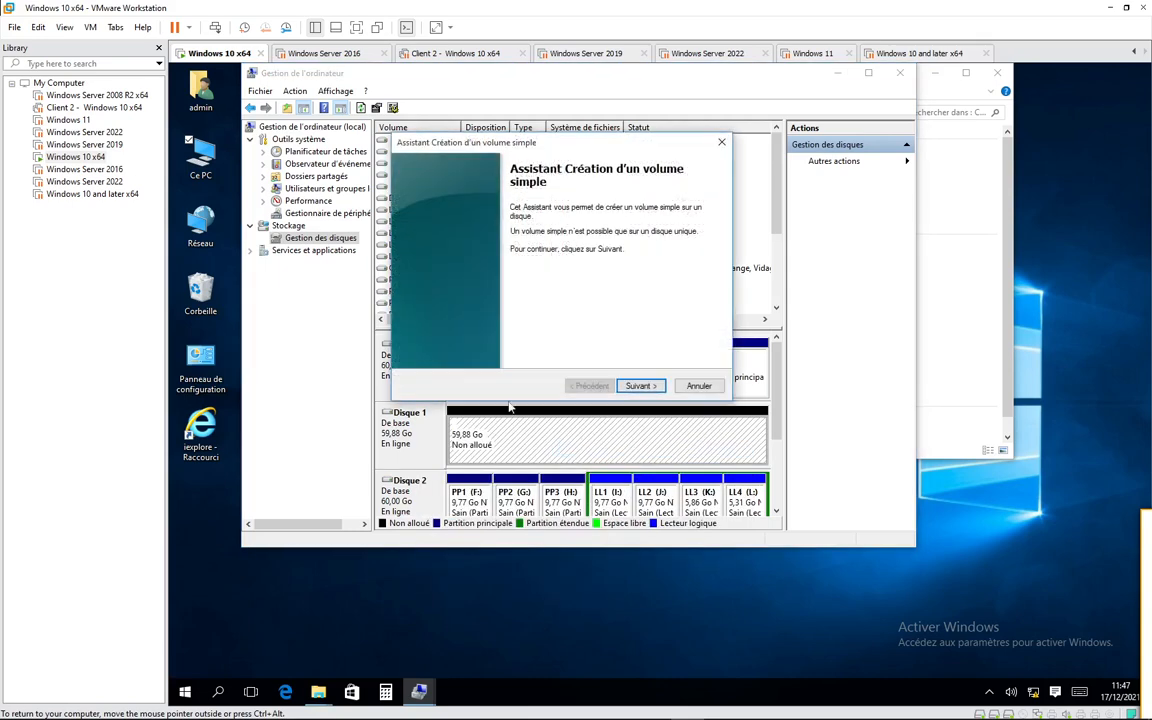
{"action": "left_click", "coordinate": [636, 384]}
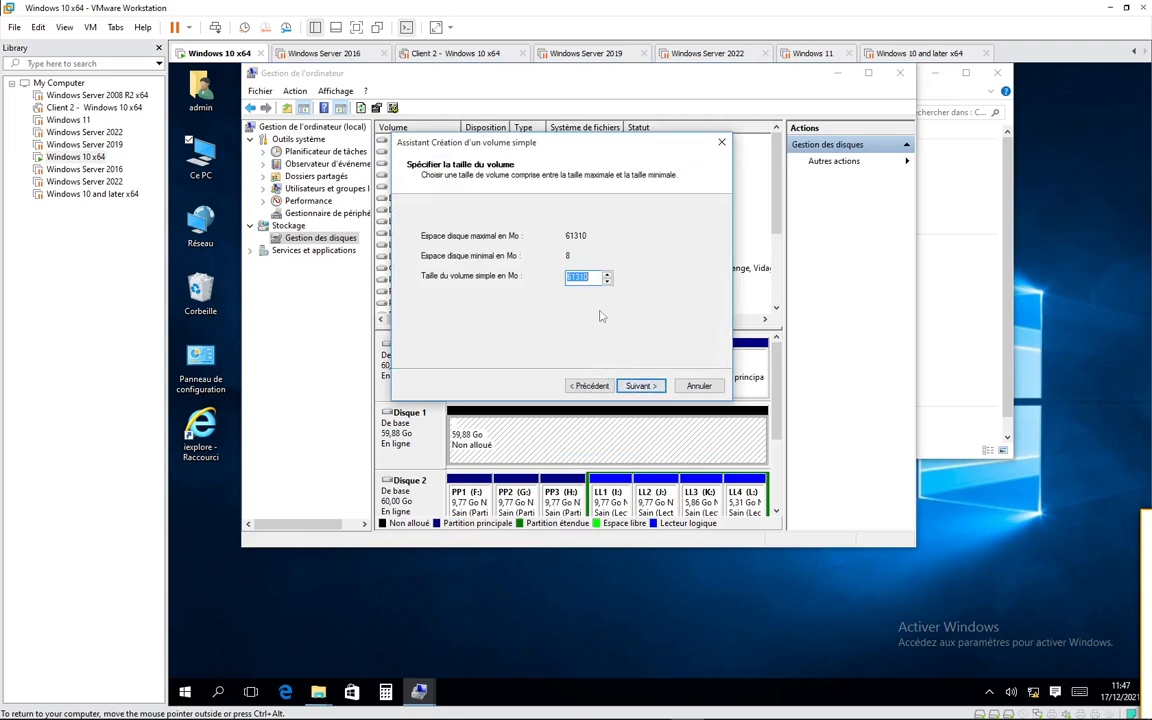
{"action": "type", "text": "10000"}
{"action": "key", "text": "Return"}
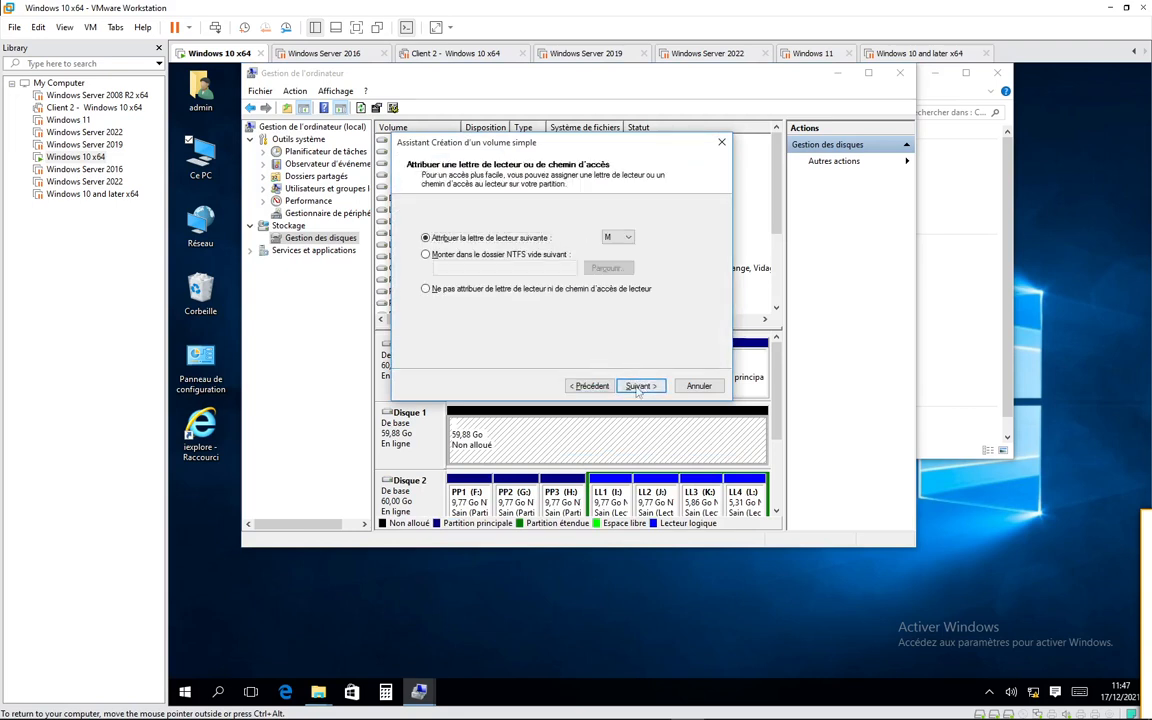
{"action": "key", "text": "Return"}
{"action": "left_click_drag", "start_coordinate": [602, 305], "coordinate": [480, 313]}
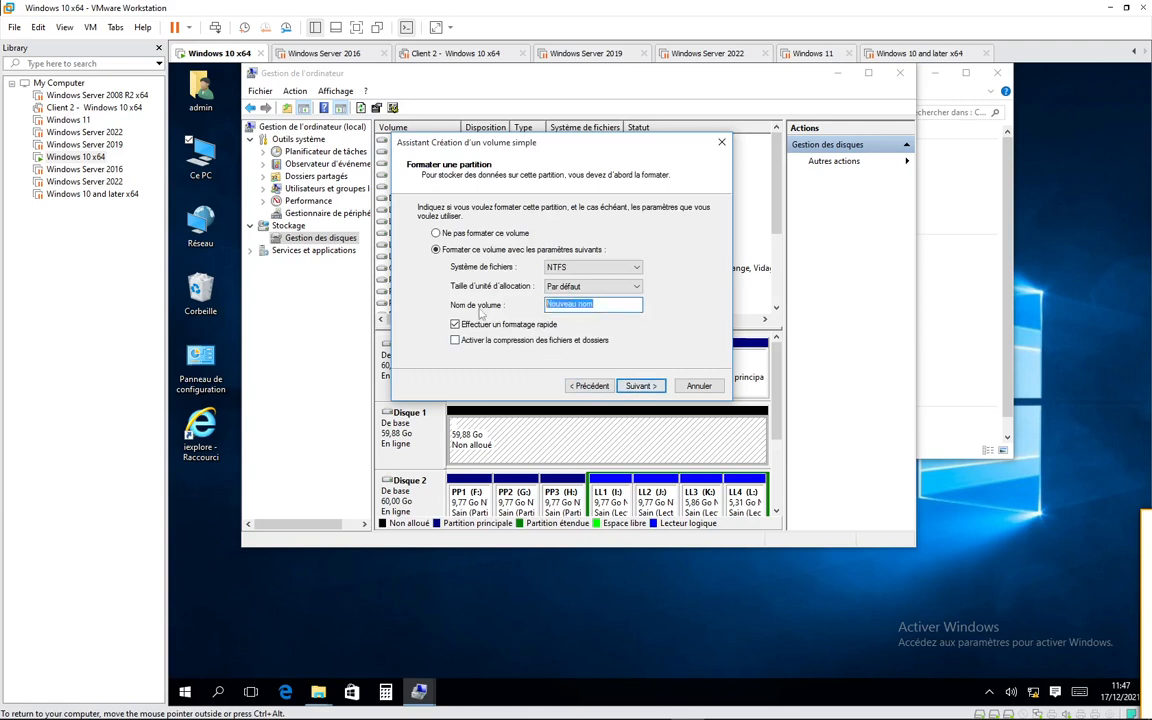
{"action": "type", "text": "PP"}
{"action": "key", "text": "Return"}
{"action": "key", "text": "Return"}
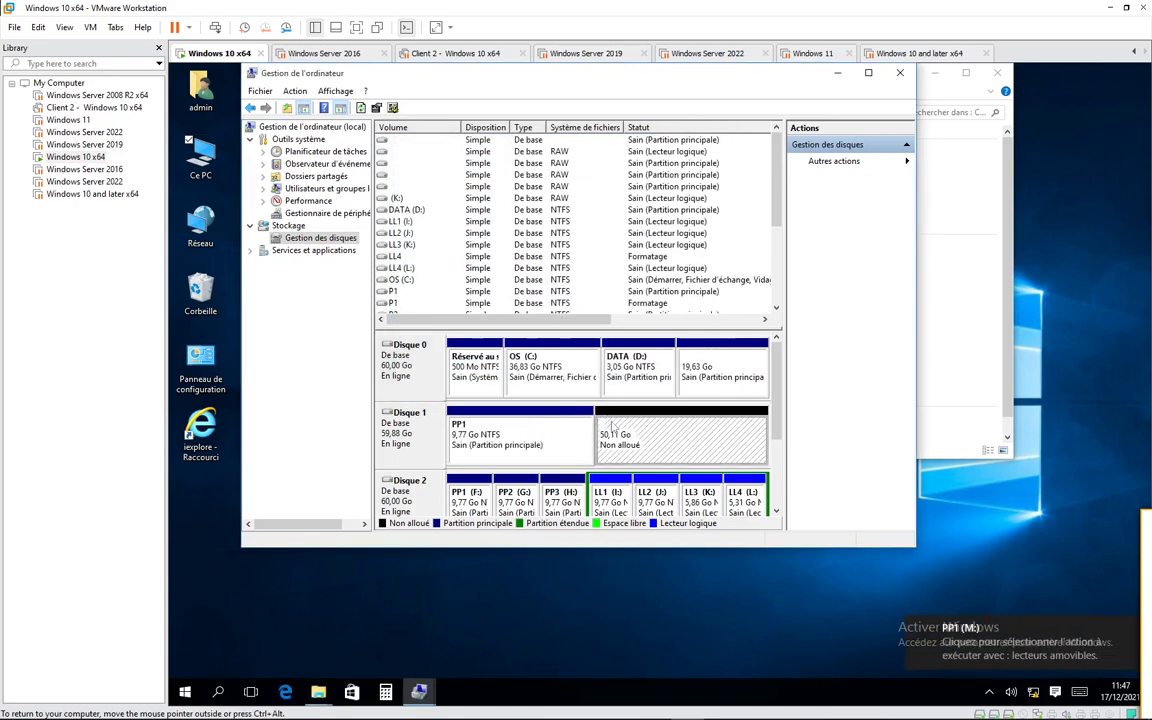
- Create a 10000 Mo quick-formatted NTFS simple volume named PP2 with drive letter N in Disque 1's unallocated space
{"action": "right_click", "coordinate": [613, 427]}
{"action": "left_click", "coordinate": [655, 432]}
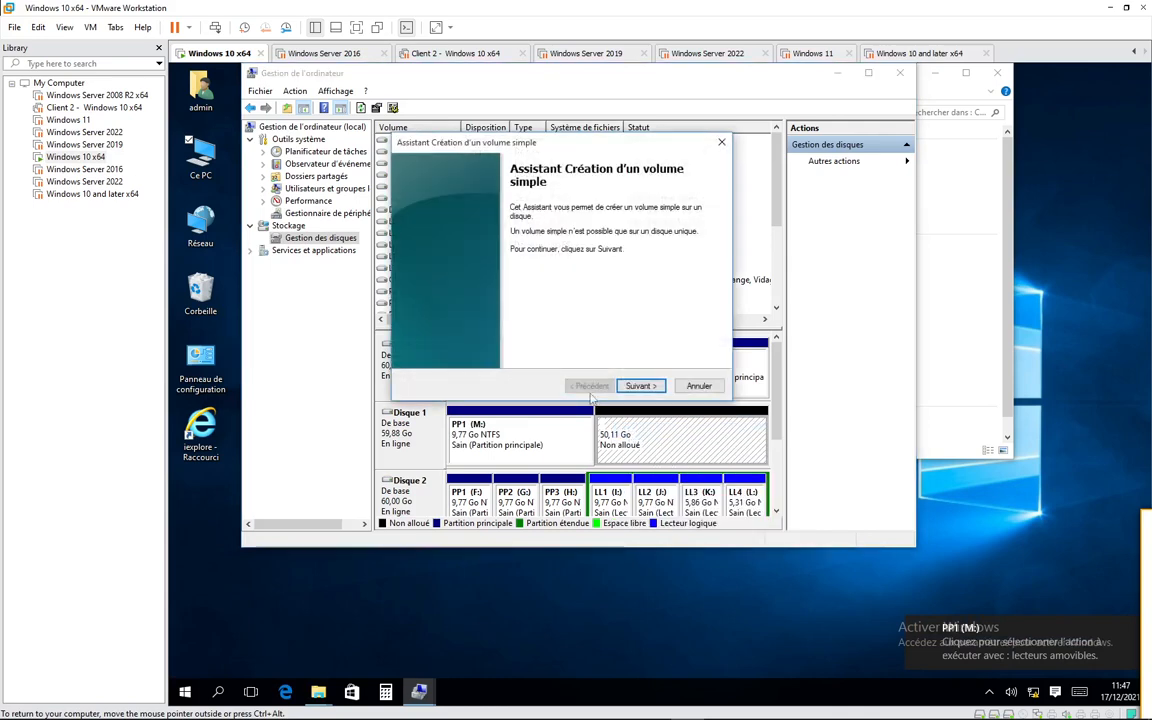
{"action": "left_click", "coordinate": [639, 386]}
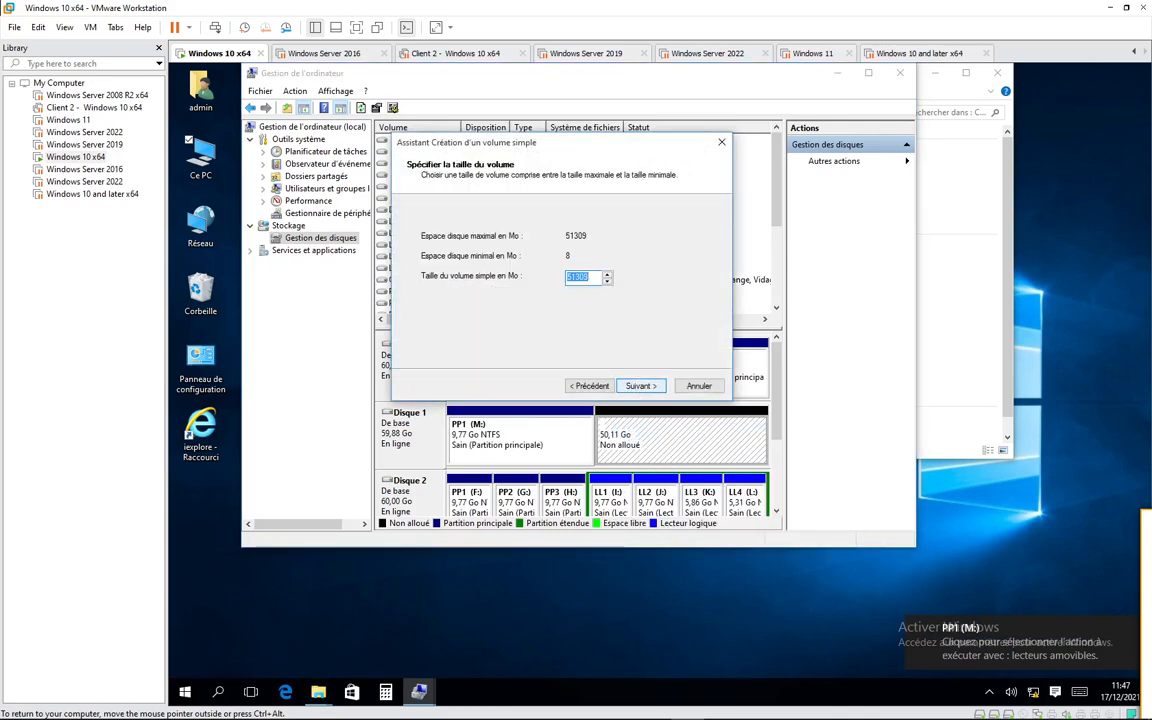
{"action": "type", "text": "10000"}
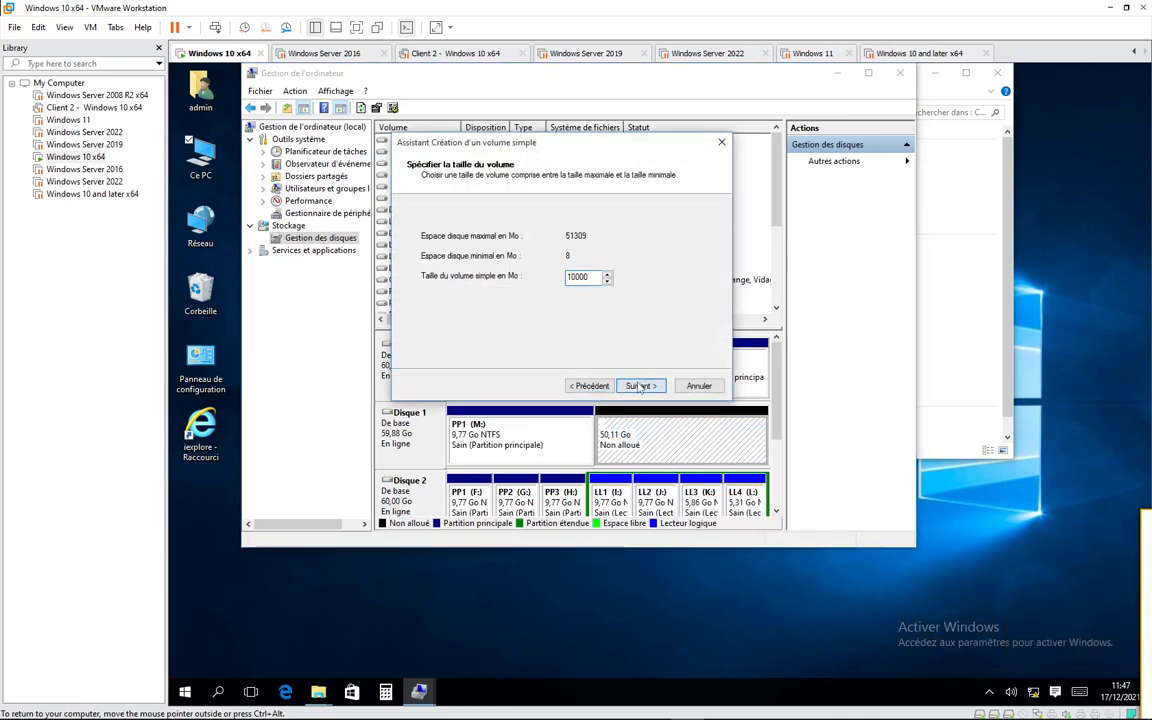
{"action": "left_click", "coordinate": [639, 386]}
{"action": "left_click", "coordinate": [639, 386]}
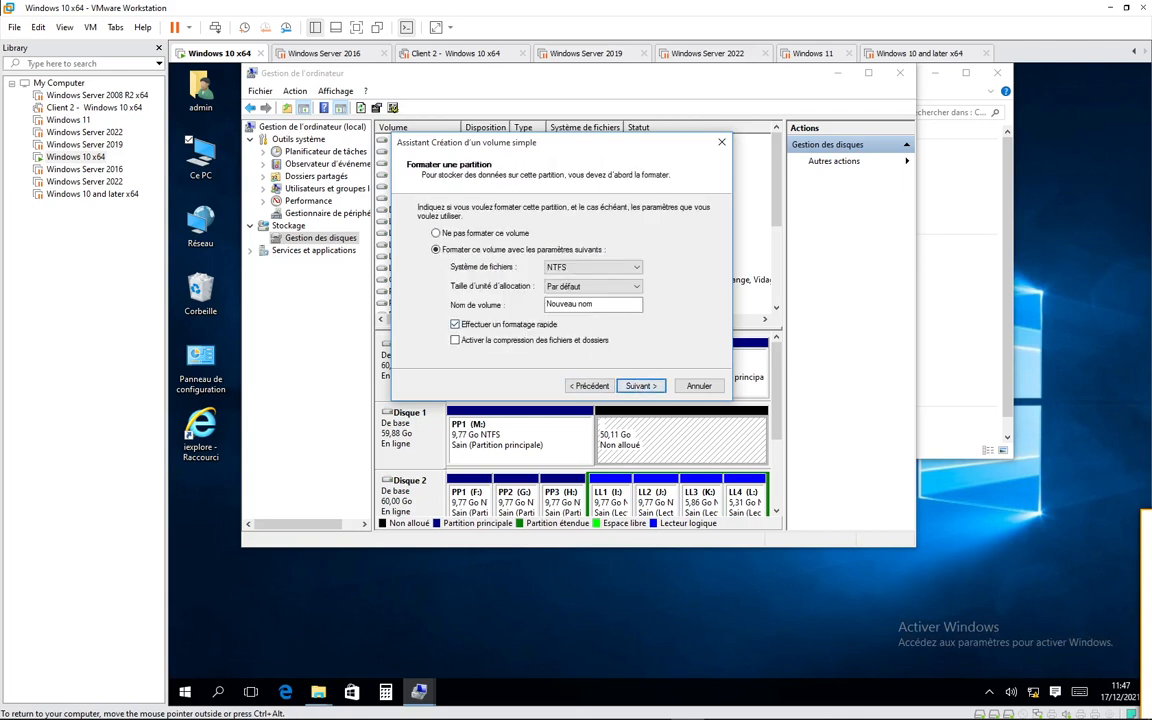
{"action": "type", "text": "PP2"}
{"action": "key", "text": "Return"}
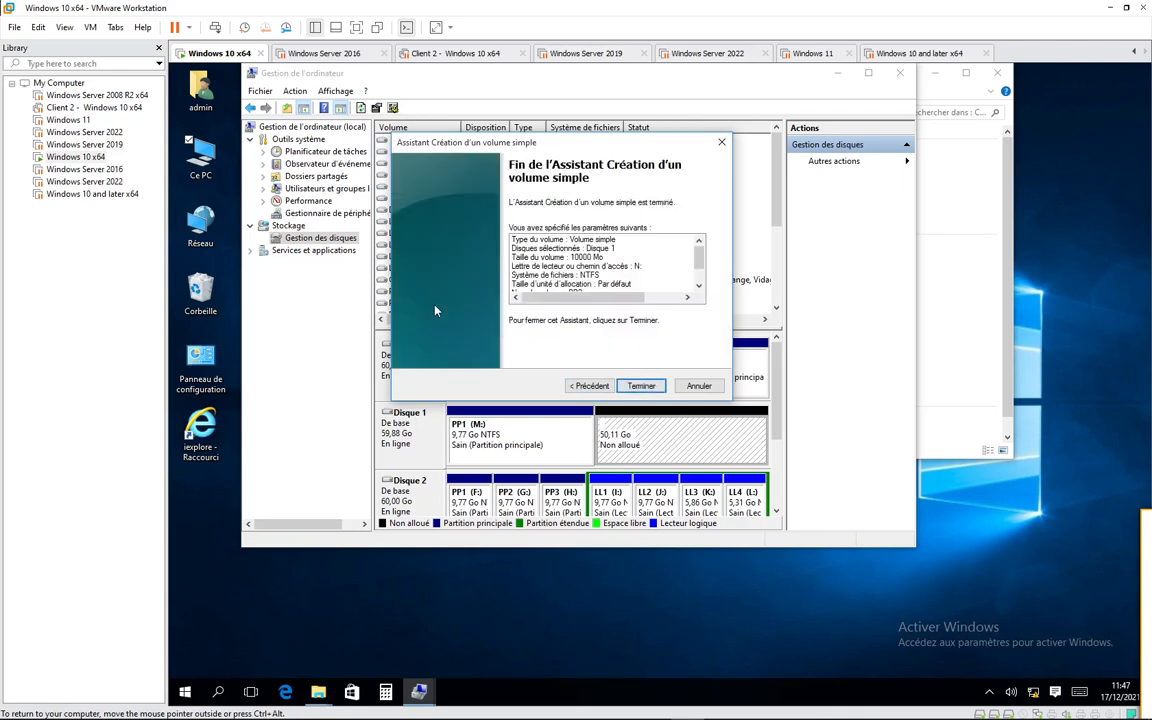
{"action": "left_click", "coordinate": [640, 386]}
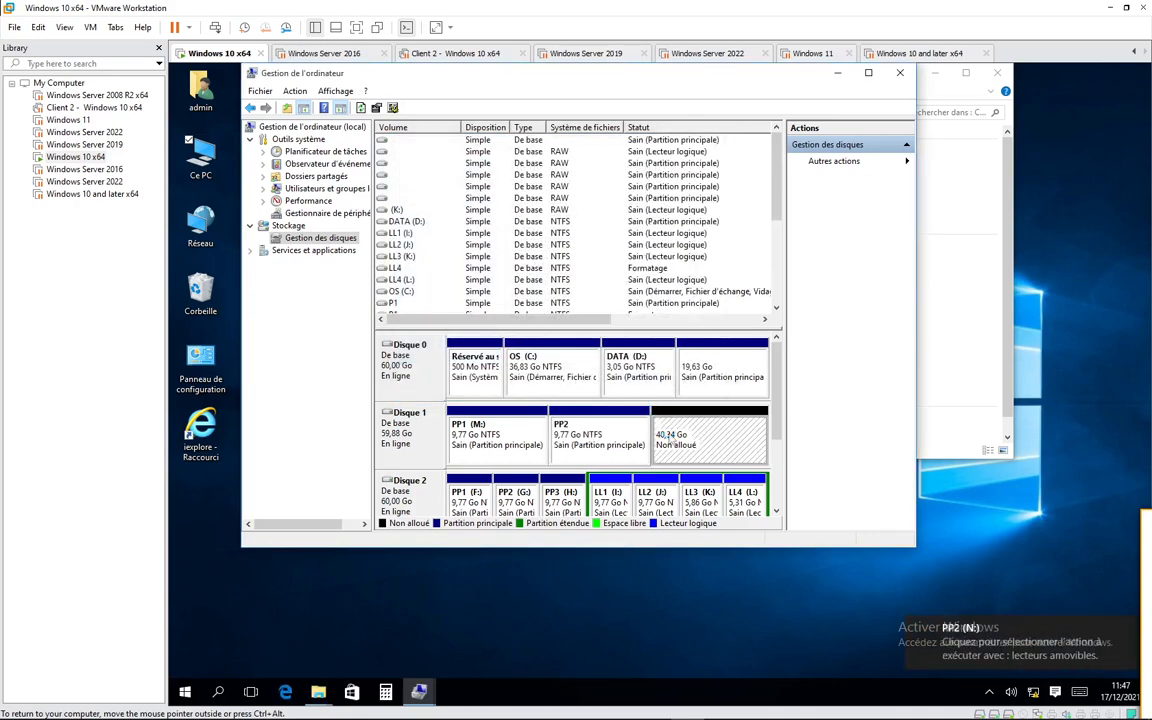
- Create a 10000 Mo quick-formatted NTFS simple volume named PP3 with drive letter O in Disque 1's unallocated space
{"action": "right_click", "coordinate": [668, 434]}
{"action": "left_click", "coordinate": [695, 446]}
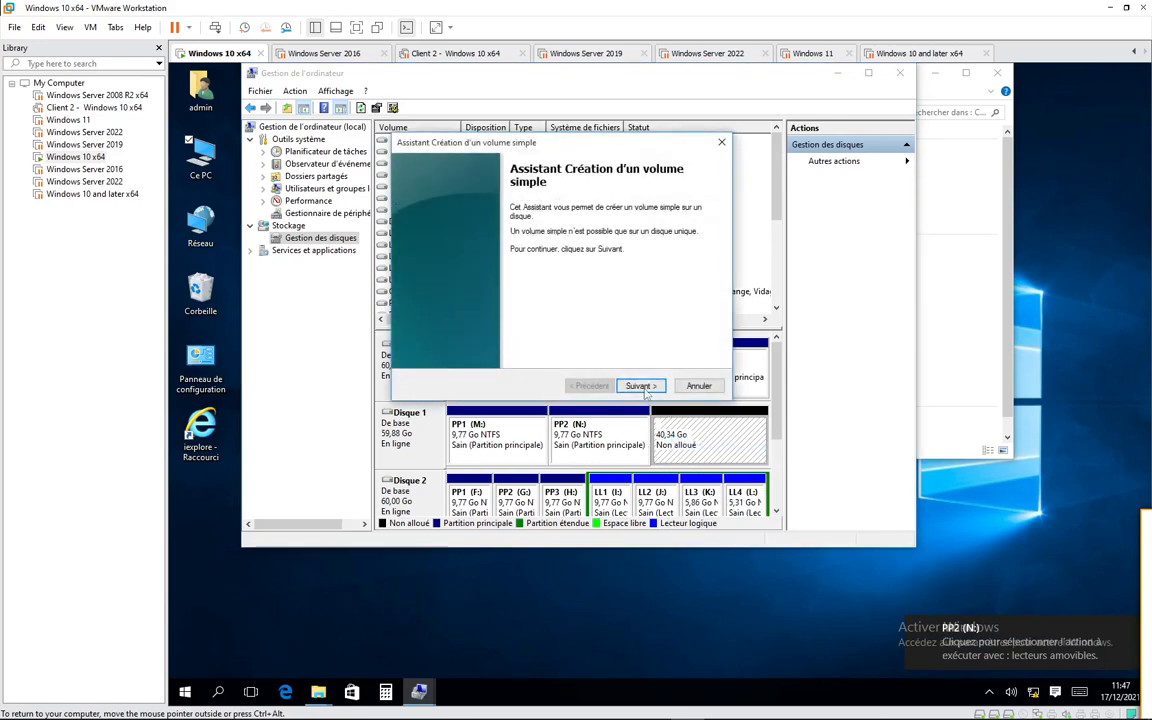
{"action": "left_click", "coordinate": [630, 386]}
{"action": "left_click", "coordinate": [624, 385]}
{"action": "left_click", "coordinate": [589, 386]}
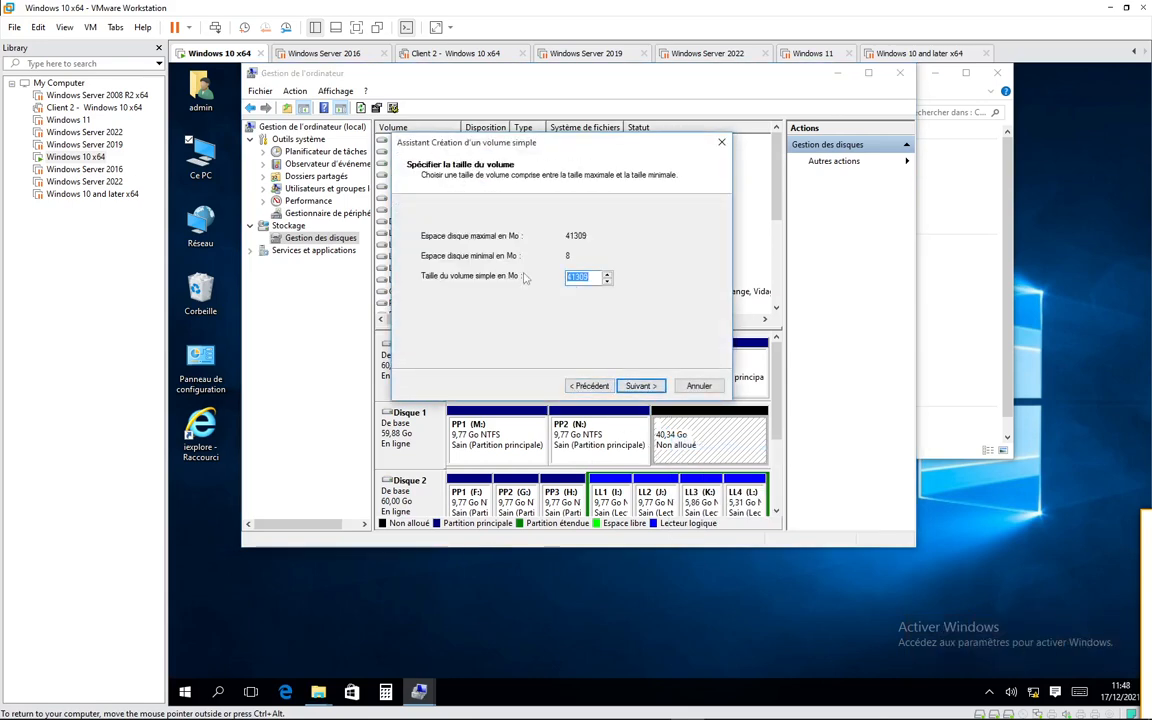
{"action": "key", "text": "ampersand"}
{"action": "type", "text": "10000"}
{"action": "left_click", "coordinate": [639, 387]}
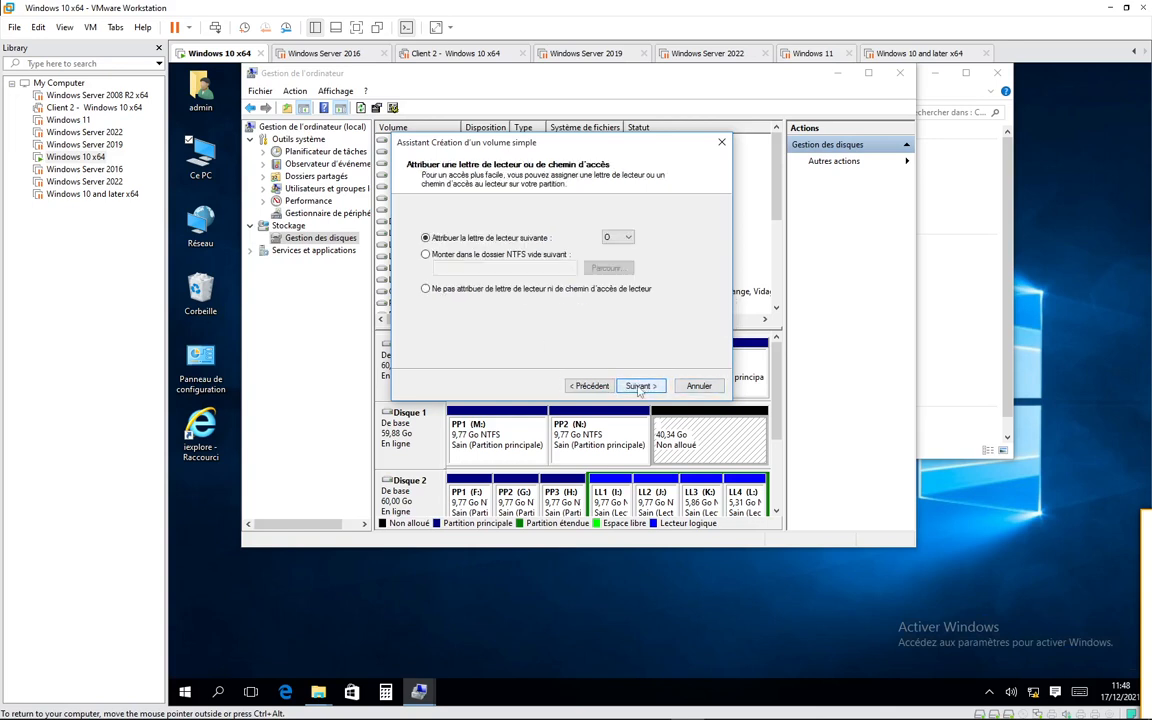
{"action": "left_click", "coordinate": [639, 387]}
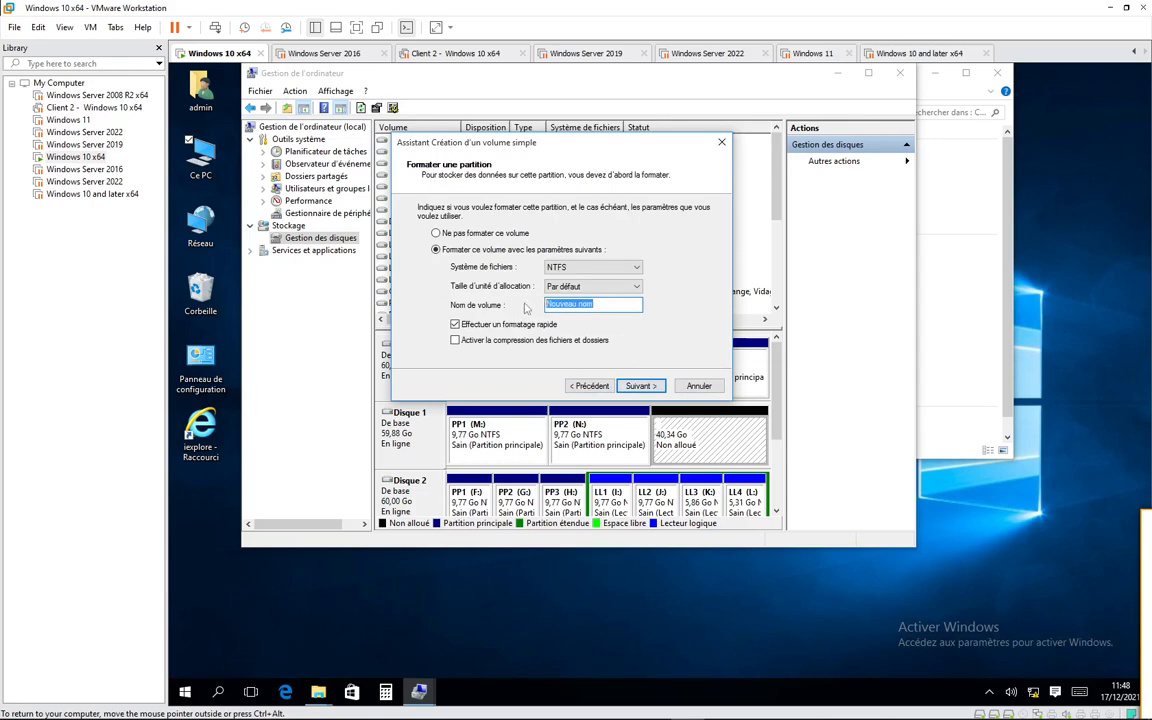
{"action": "type", "text": "PP"}
{"action": "key", "text": "Return"}
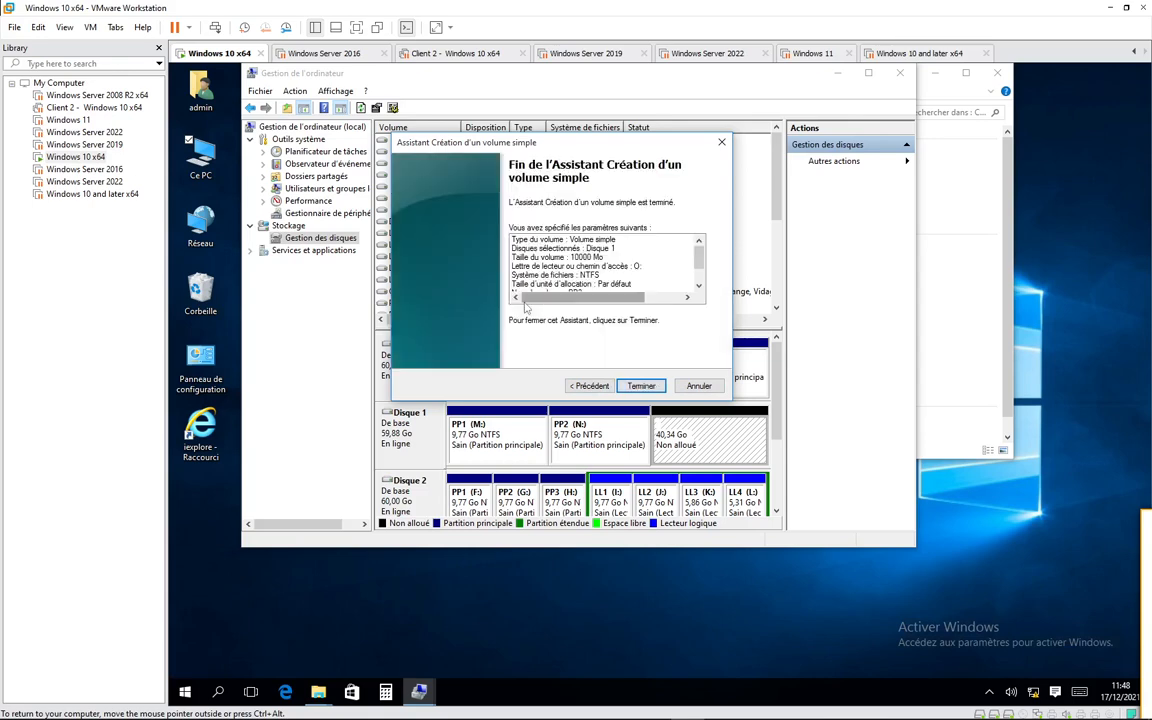
{"action": "left_click", "coordinate": [641, 385]}
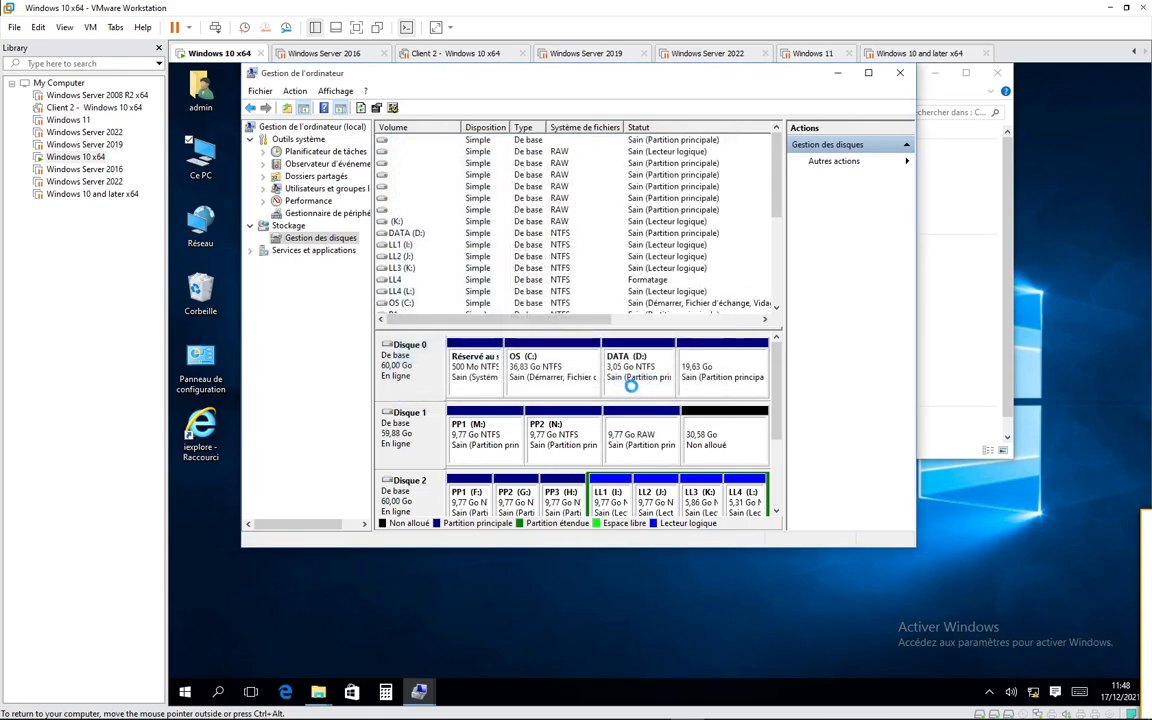
- Create a 10000 Mo quick-formatted NTFS simple volume named PP4 with drive letter P in Disque 1's unallocated space
{"action": "right_click", "coordinate": [706, 430]}
{"action": "left_click", "coordinate": [735, 435]}
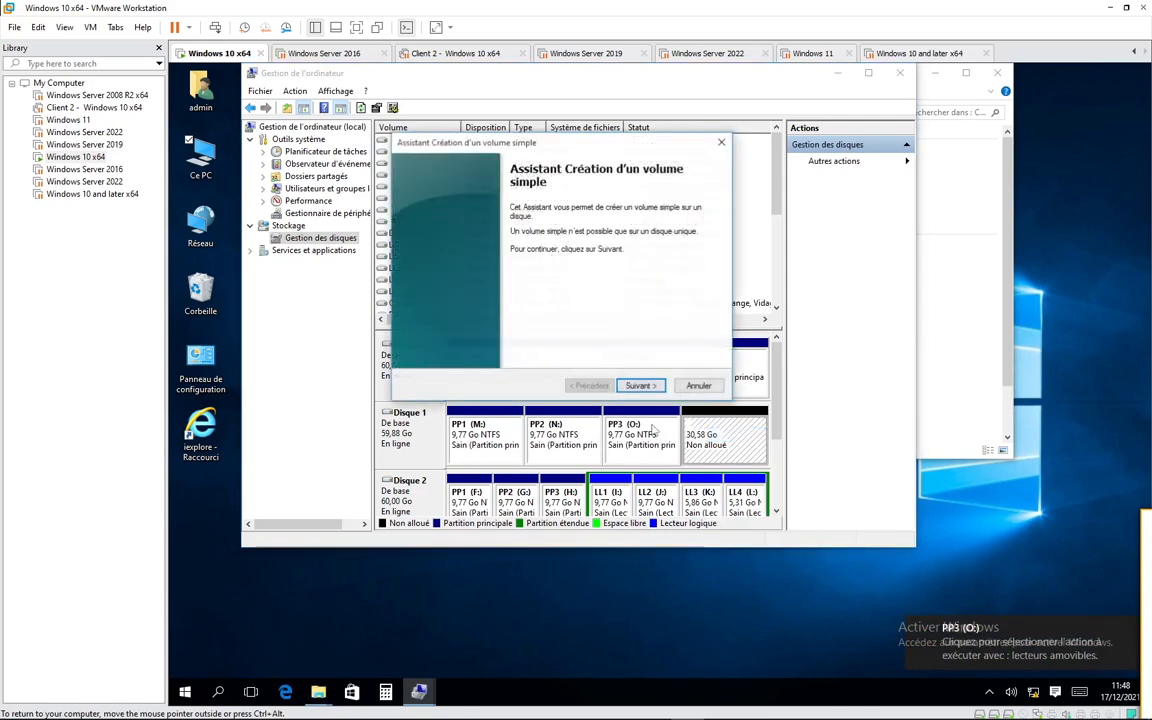
{"action": "left_click", "coordinate": [655, 388]}
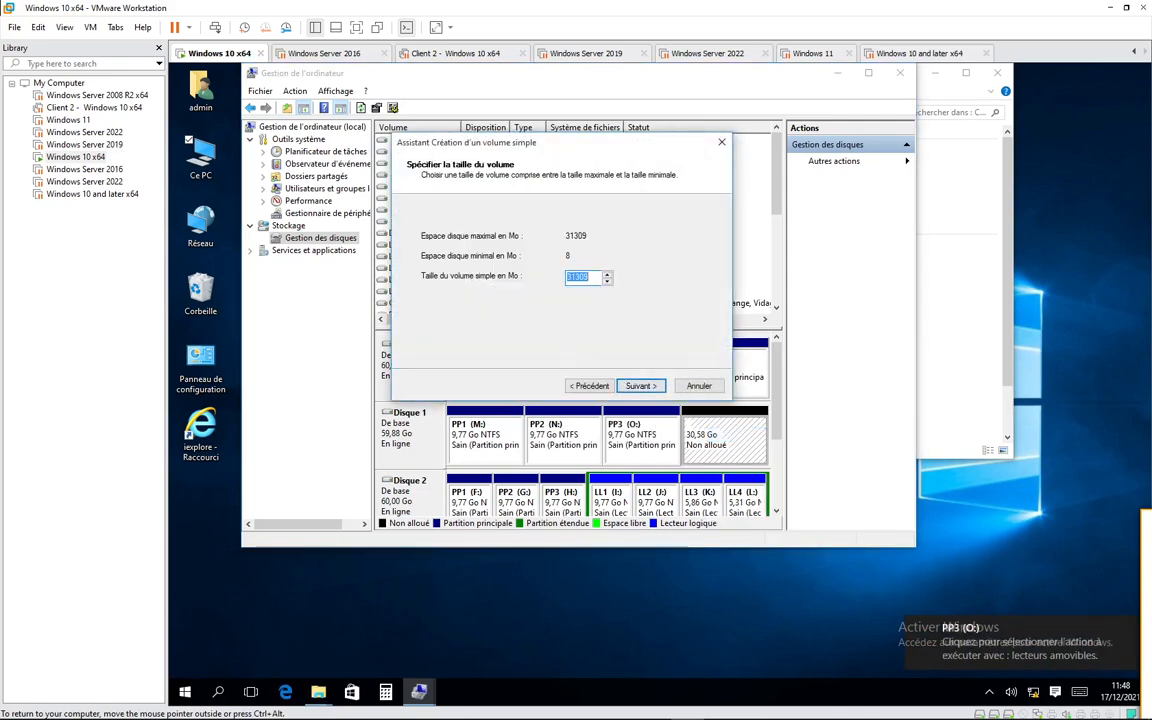
{"action": "type", "text": "10000"}
{"action": "key", "text": "Return"}
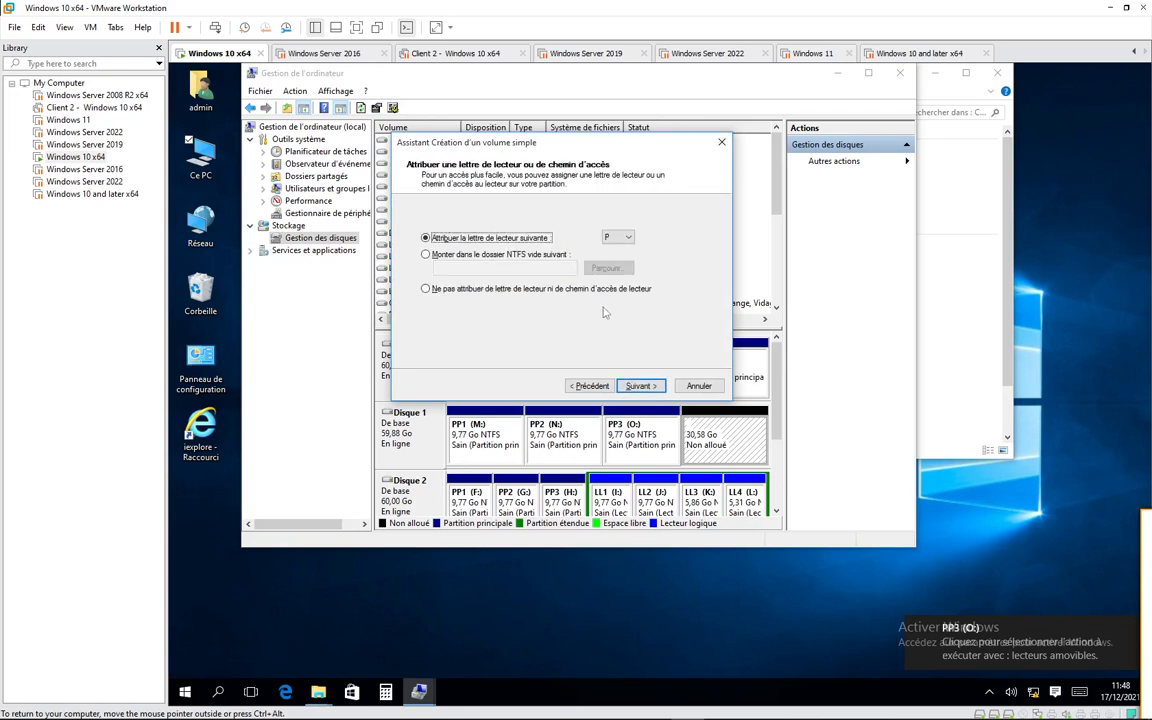
{"action": "key", "text": "Return"}
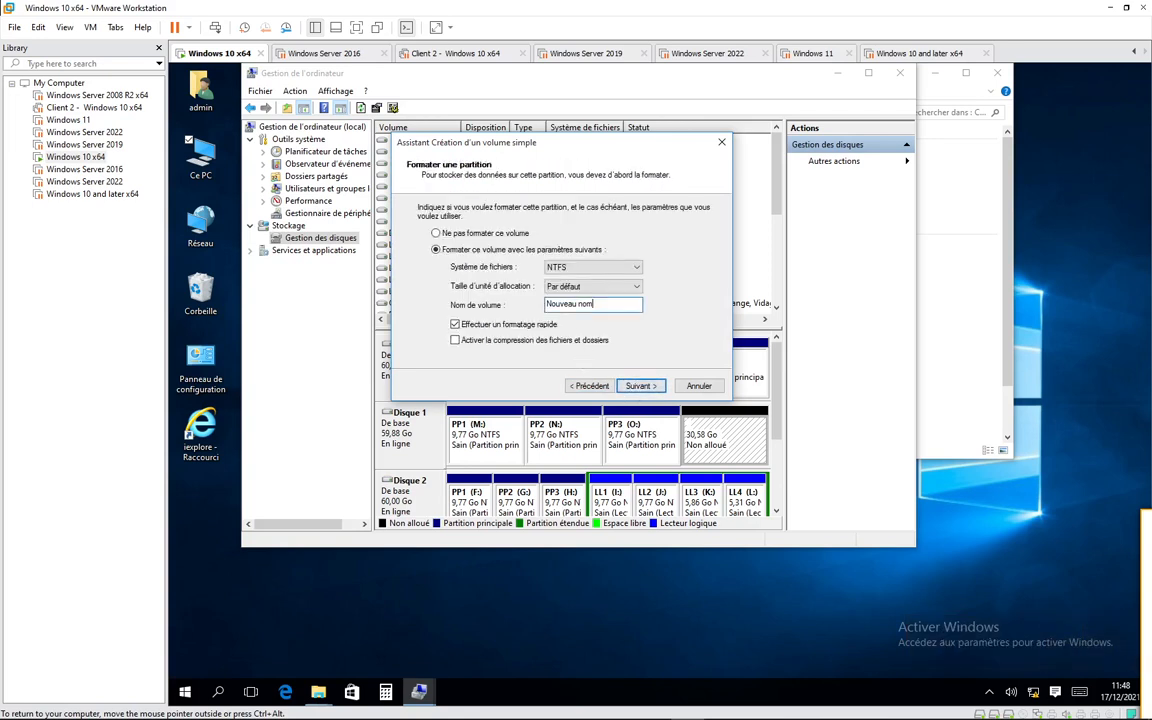
{"action": "left_click_drag", "start_coordinate": [597, 304], "coordinate": [451, 305]}
{"action": "type", "text": "PP4"}
{"action": "key", "text": "Return"}
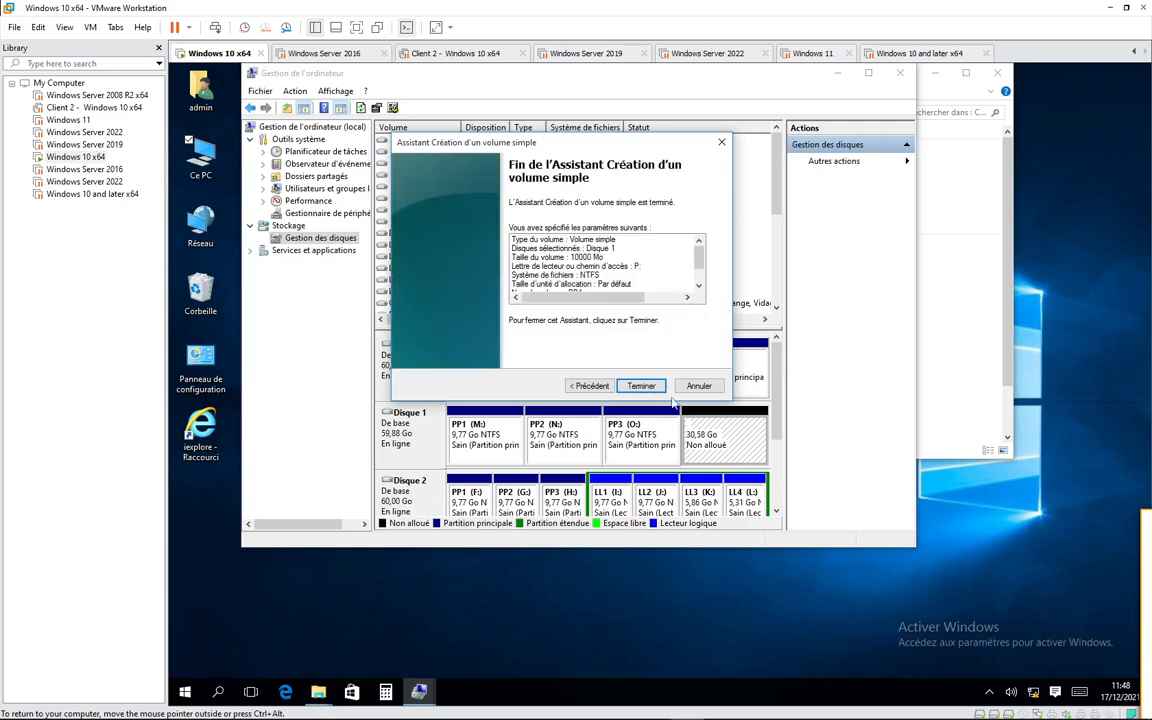
{"action": "left_click", "coordinate": [641, 385]}
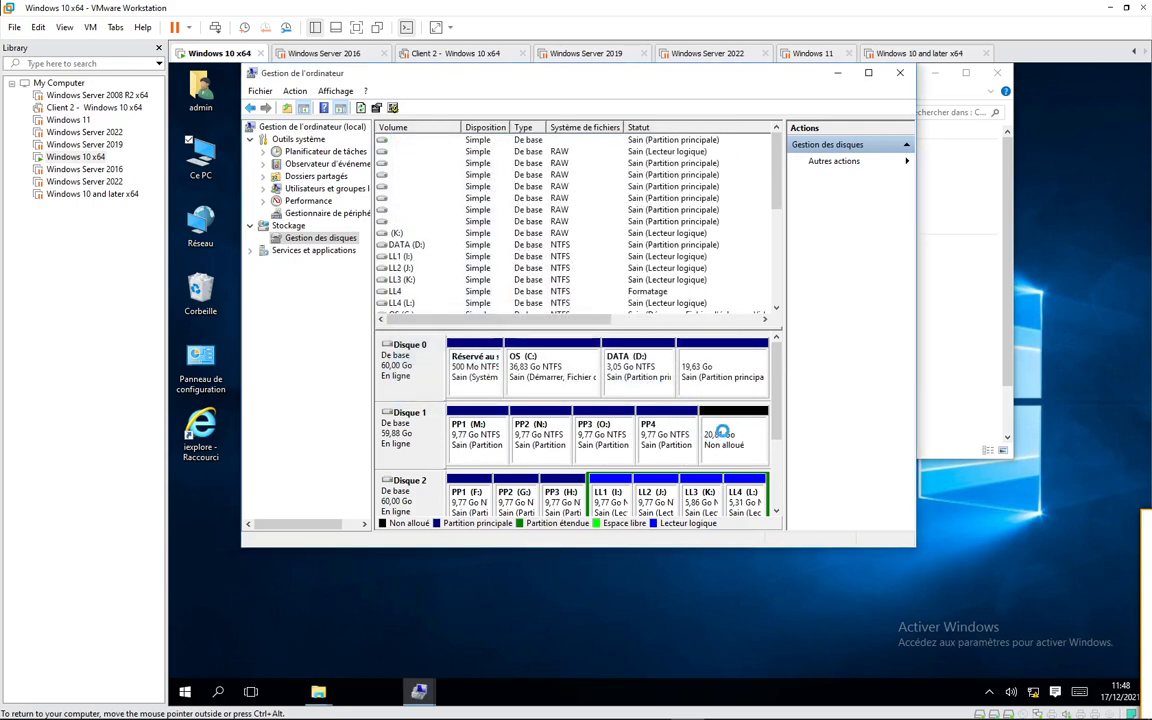
- Create a 10000 Mo quick-formatted NTFS simple volume named PP5 with drive letter Q in Disque 1's unallocated space
{"action": "left_click", "coordinate": [722, 437]}
{"action": "right_click", "coordinate": [724, 437]}
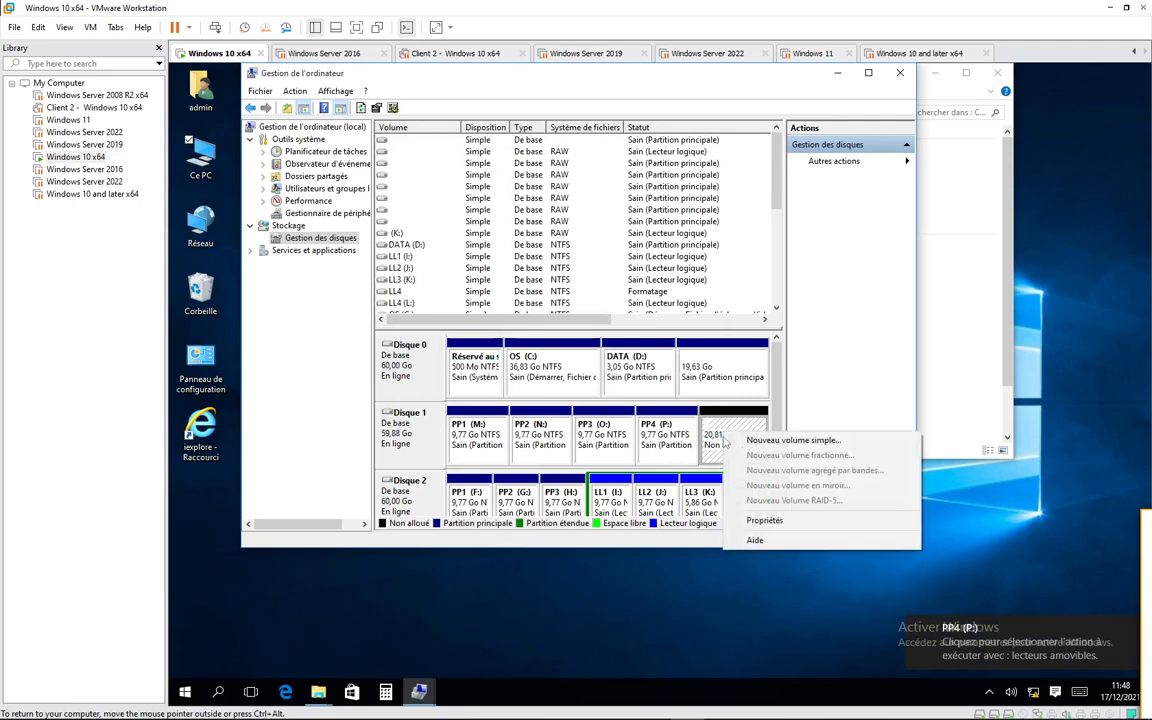
{"action": "left_click", "coordinate": [752, 446]}
{"action": "left_click", "coordinate": [638, 386]}
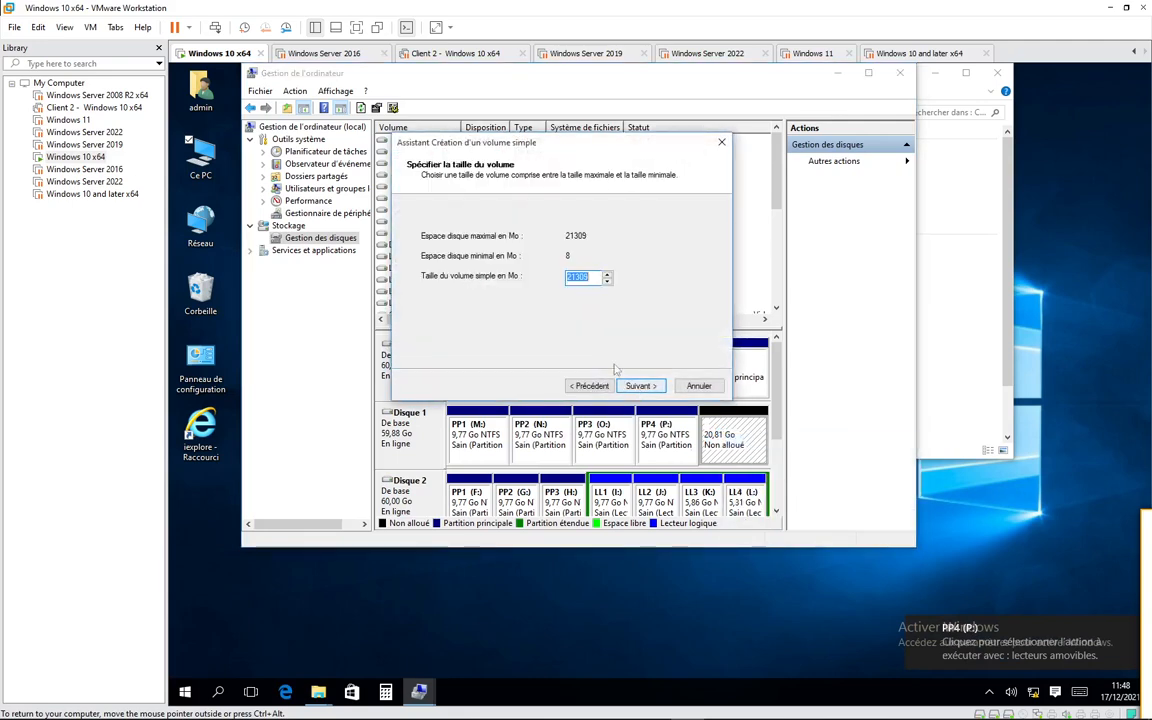
{"action": "type", "text": "1000"}
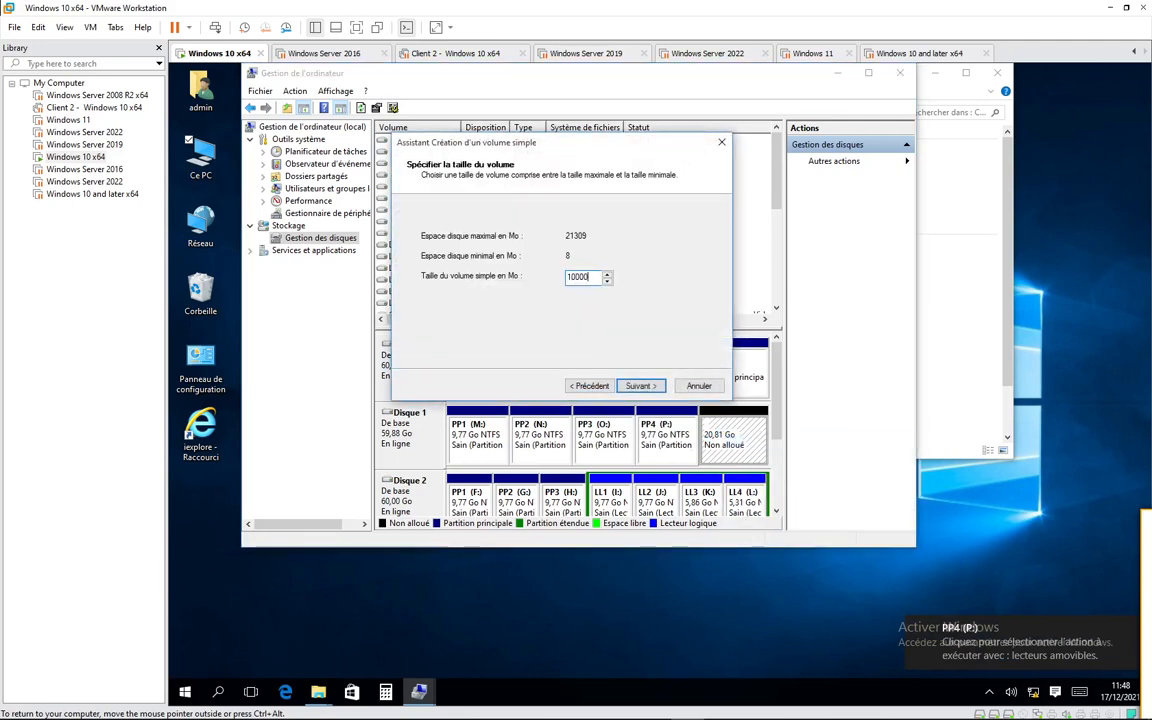
{"action": "type", "text": "0"}
{"action": "left_click", "coordinate": [640, 386]}
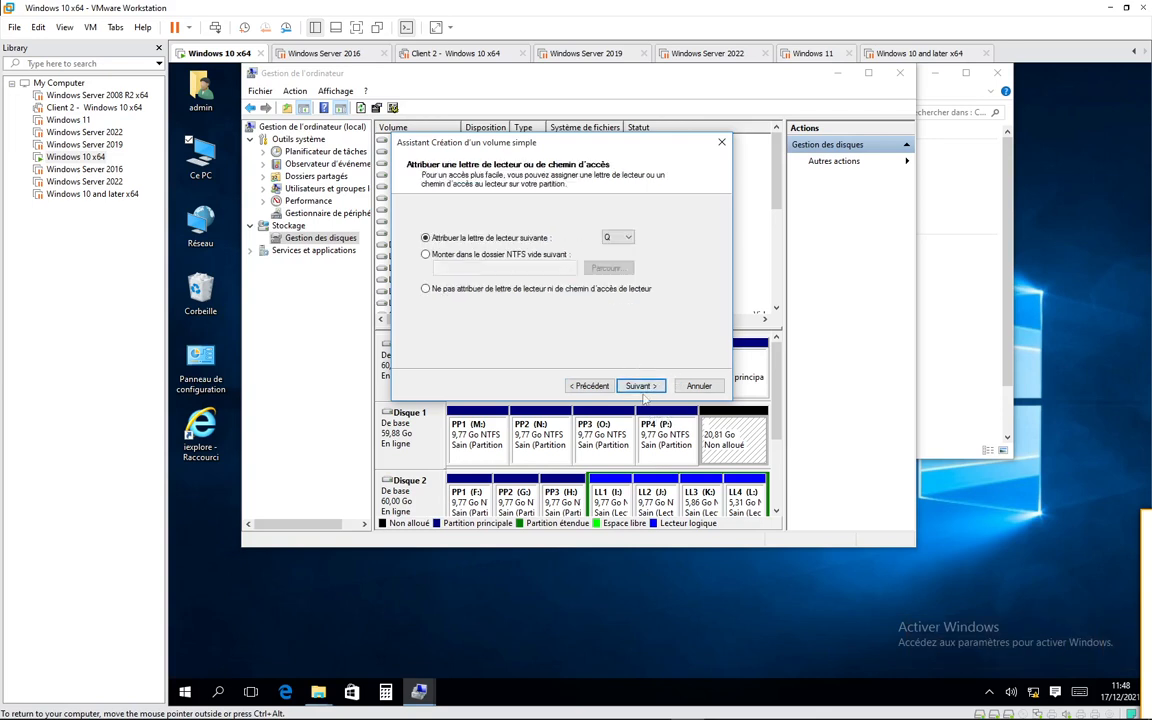
{"action": "left_click", "coordinate": [640, 386]}
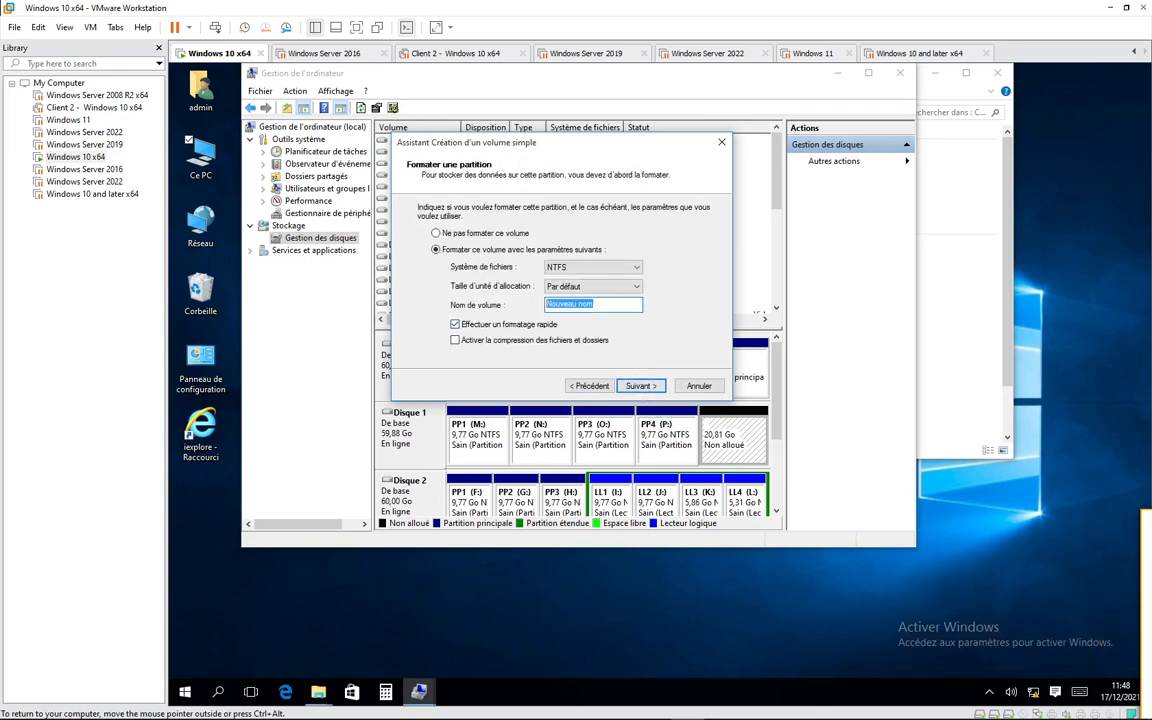
{"action": "type", "text": "PP5"}
{"action": "key", "text": "Return"}
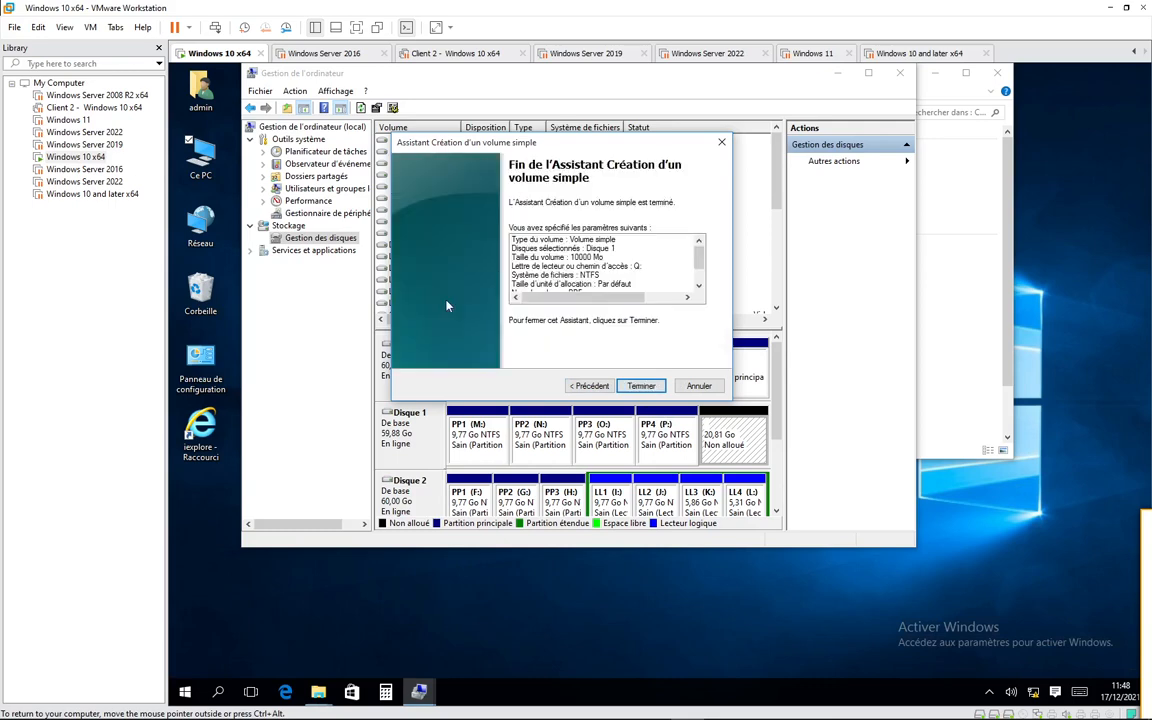
{"action": "left_click", "coordinate": [641, 386]}
- Create a quick-formatted NTFS simple volume named PP6 with drive letter R using all of Disque 1's remaining space
{"action": "right_click", "coordinate": [734, 435]}
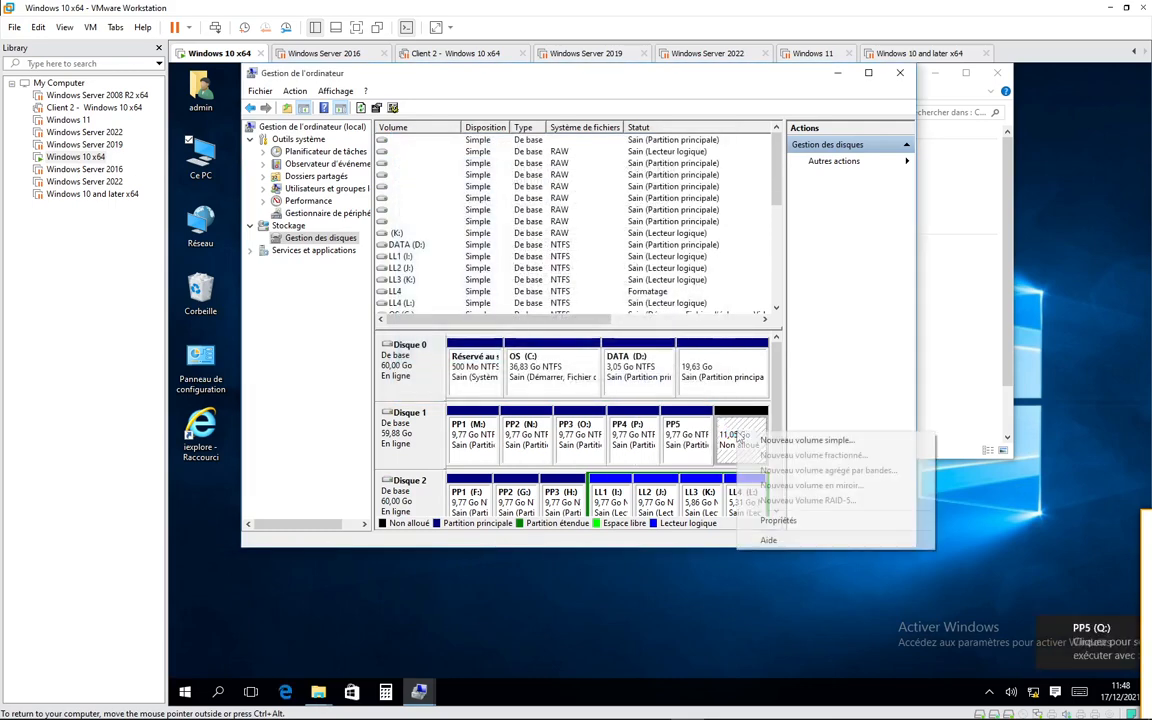
{"action": "left_click", "coordinate": [768, 441]}
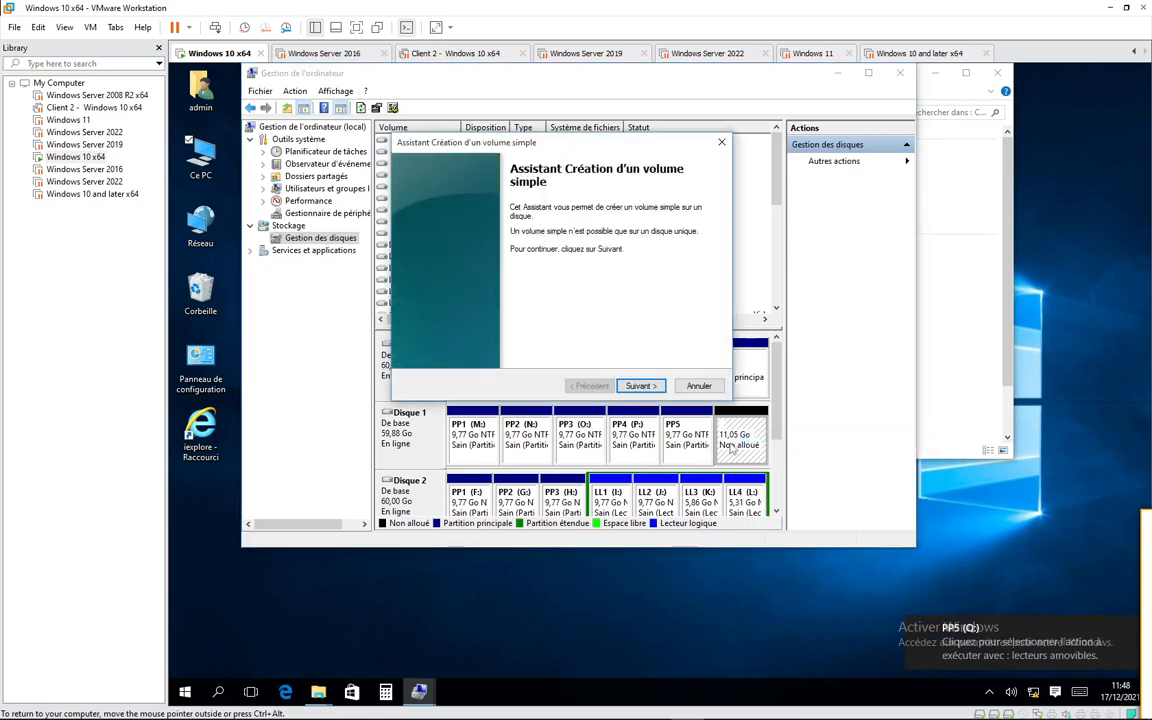
{"action": "left_click", "coordinate": [638, 387]}
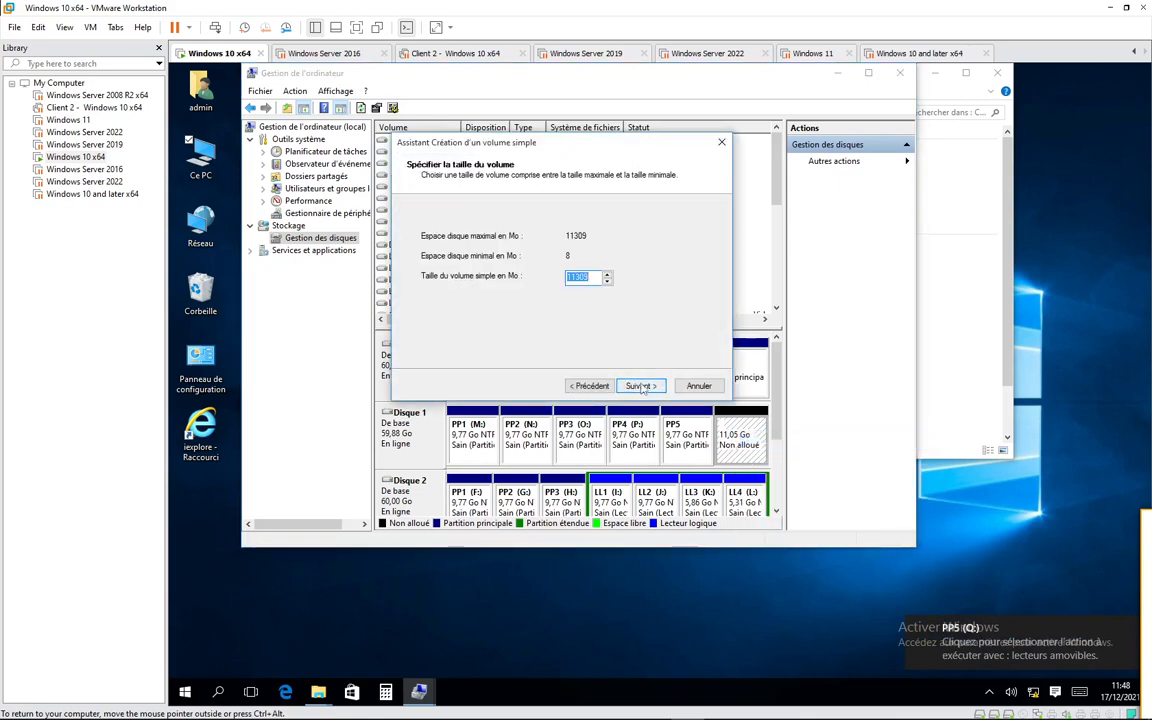
{"action": "left_click", "coordinate": [641, 387]}
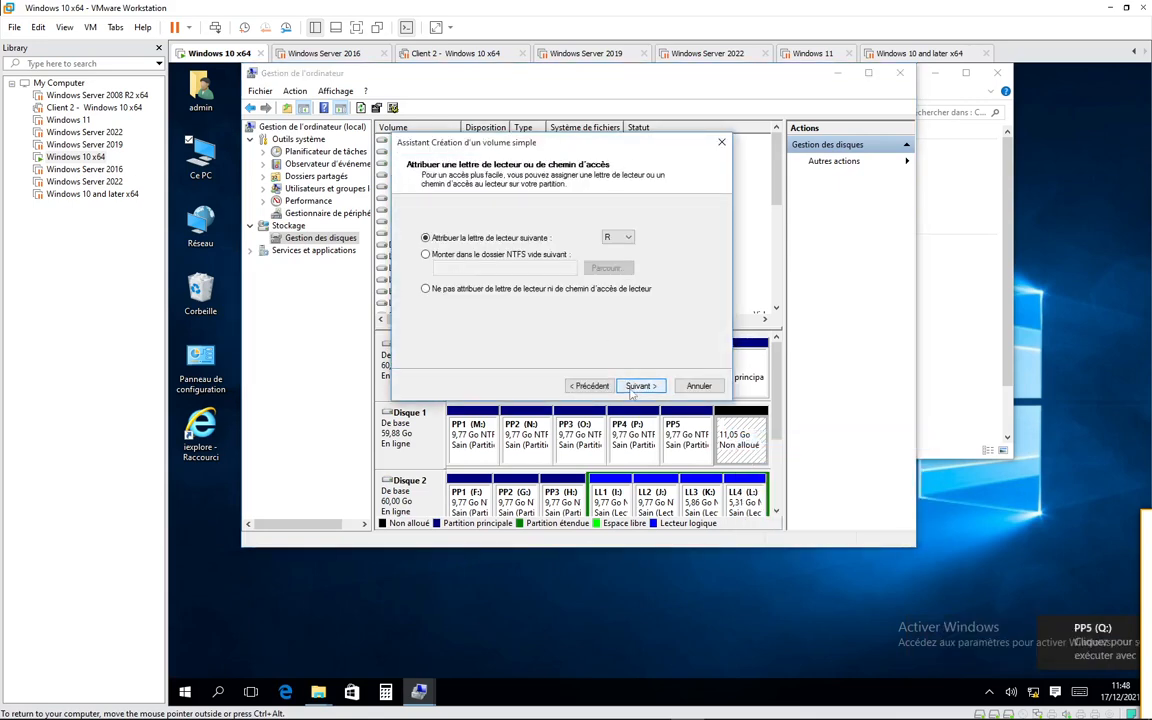
{"action": "key", "text": "Return"}
{"action": "left_click_drag", "start_coordinate": [601, 304], "coordinate": [514, 302]}
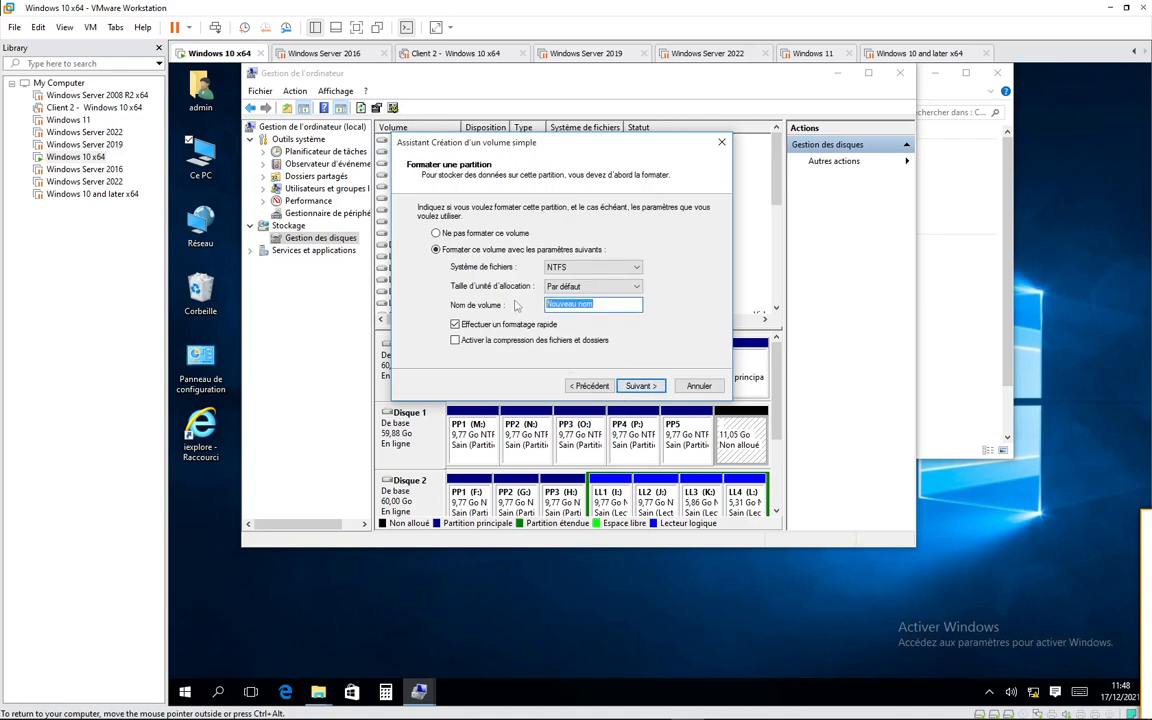
{"action": "type", "text": "PP6"}
{"action": "key", "text": "Return"}
{"action": "key", "text": "Return"}
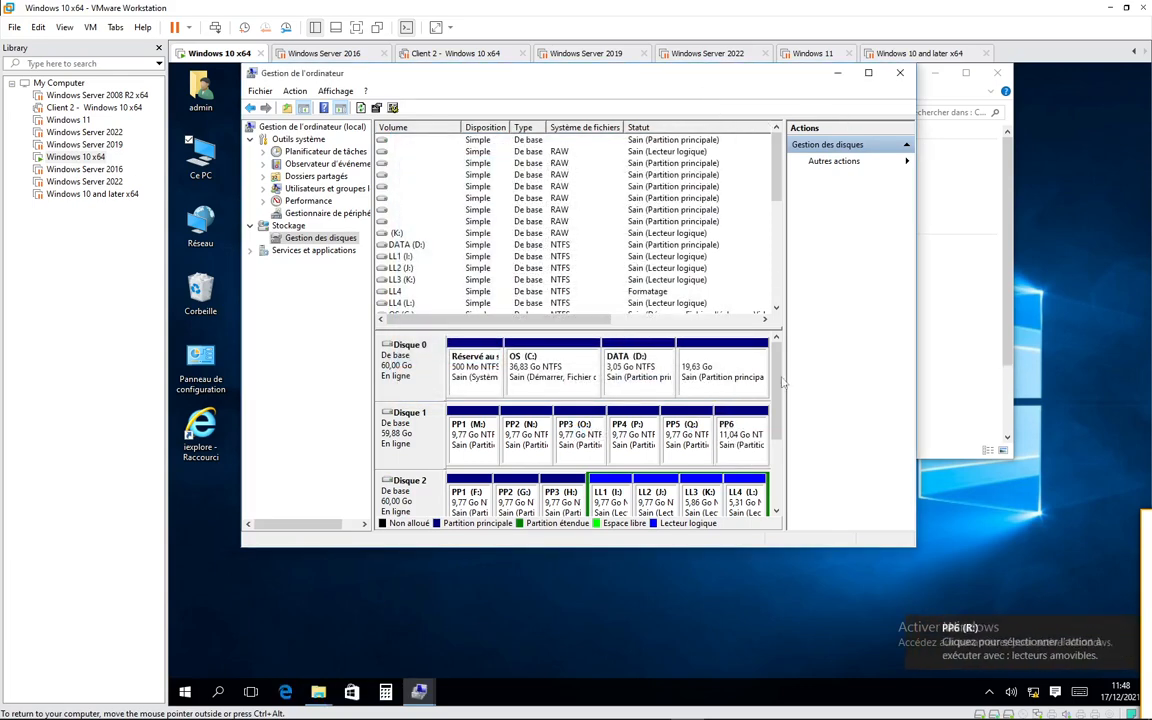
- Compare the disk conversion options offered for Disque 1 and Disque 2
{"action": "scroll", "coordinate": [779, 428], "scroll_direction": "down", "scroll_amount": 1}
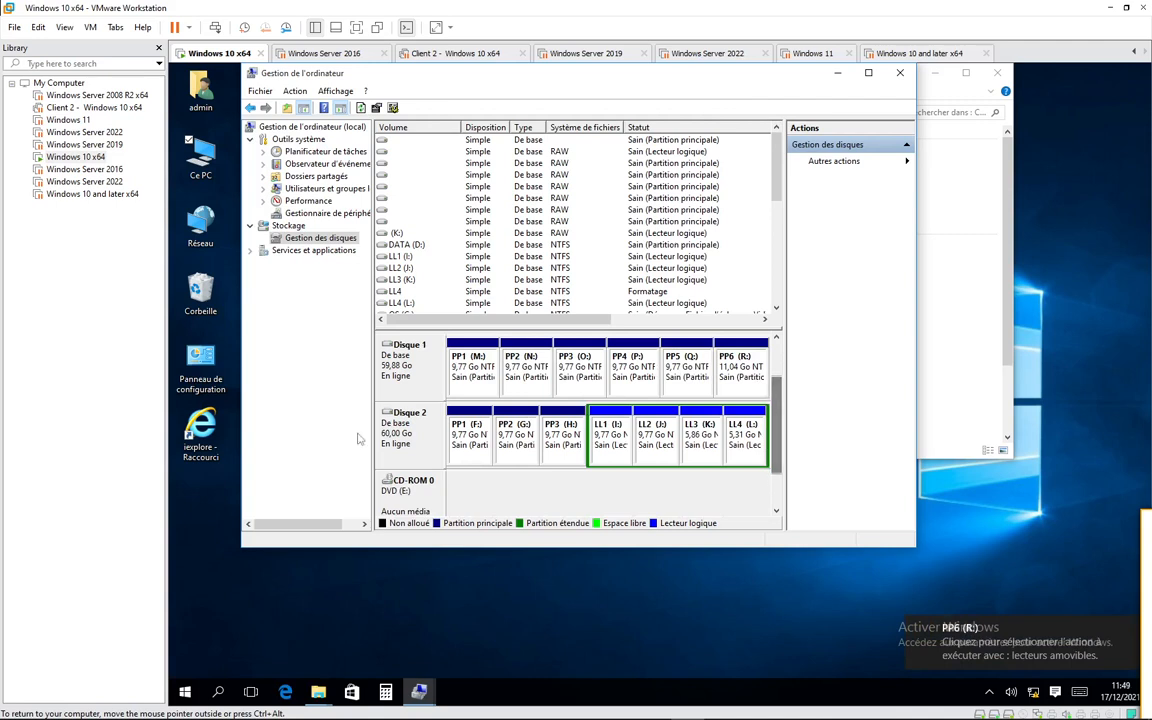
{"action": "right_click", "coordinate": [416, 377]}
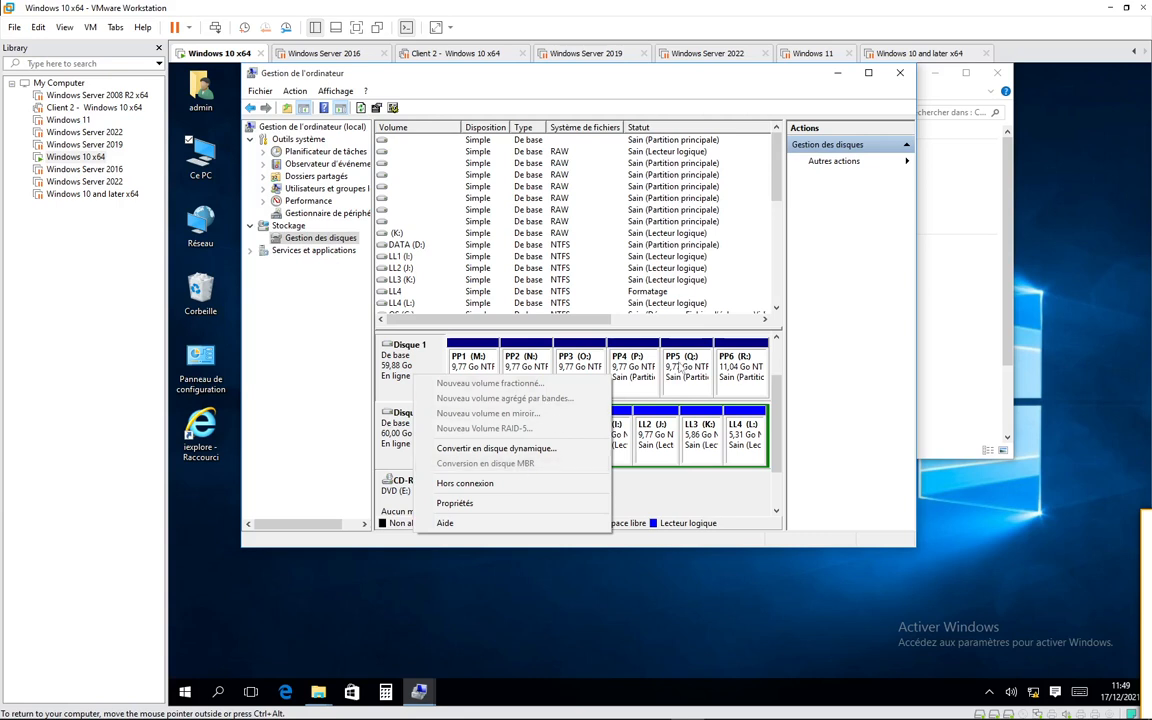
{"action": "left_click", "coordinate": [612, 440]}
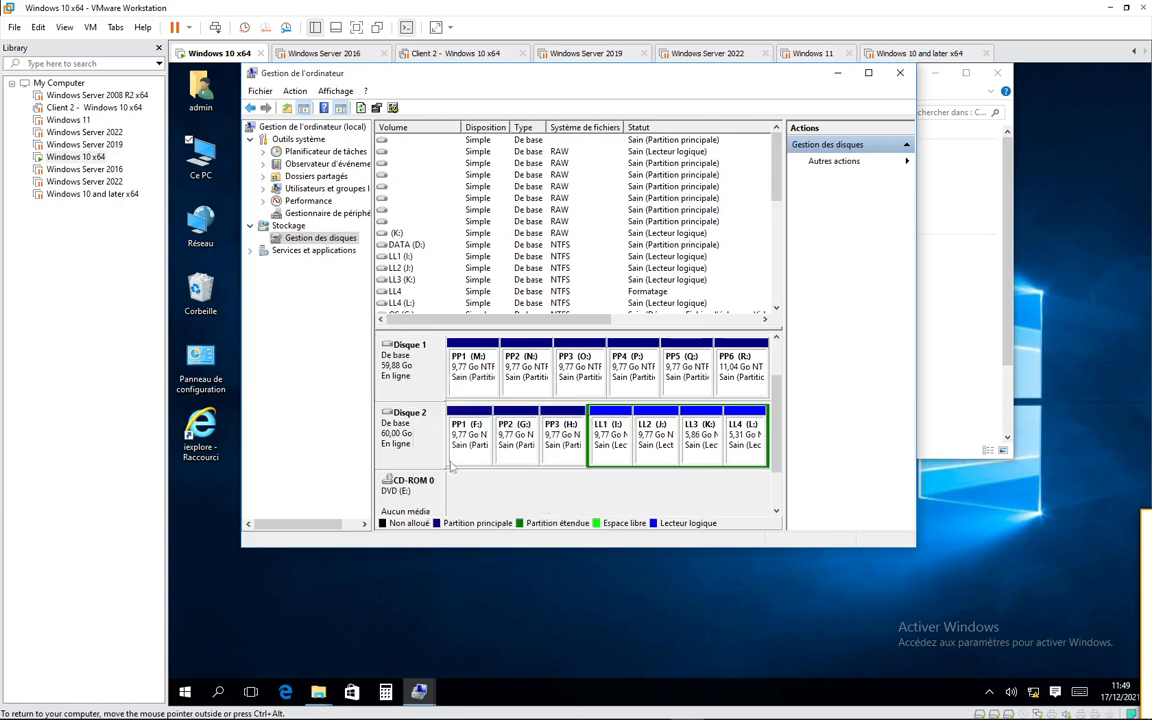
{"action": "right_click", "coordinate": [418, 443]}
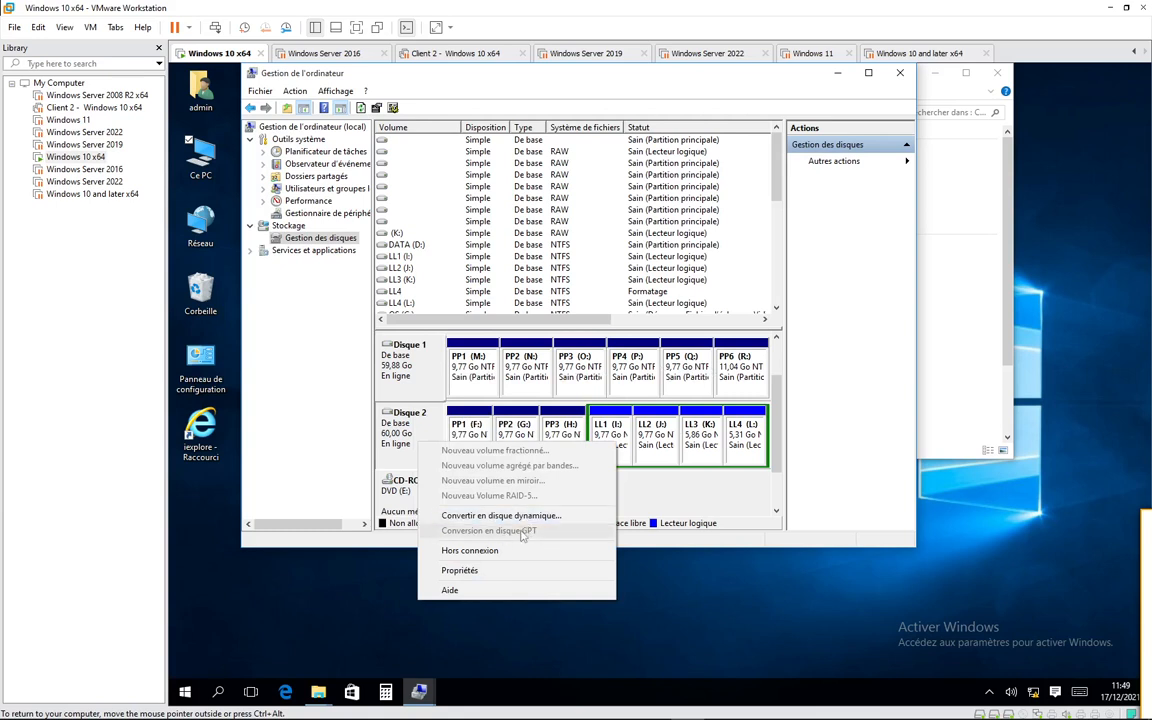
{"action": "left_click", "coordinate": [641, 458]}
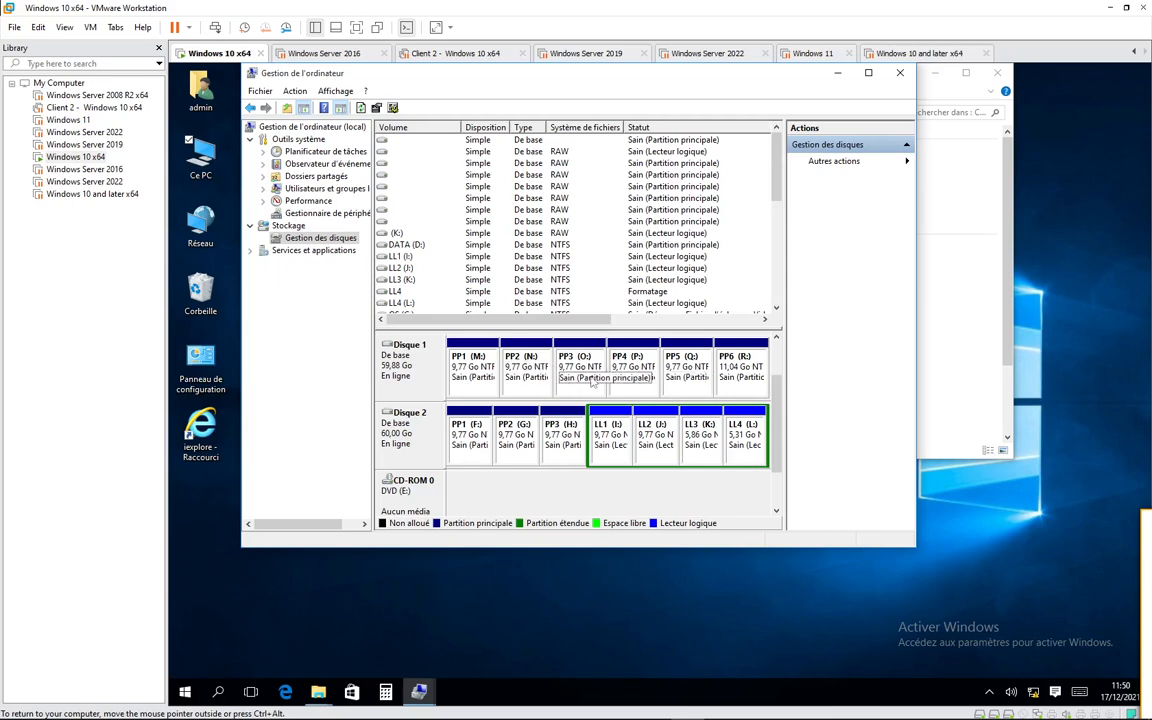
- Review the drives listed in Ce PC, then return to Disk Management
{"action": "double_click", "coordinate": [200, 155]}
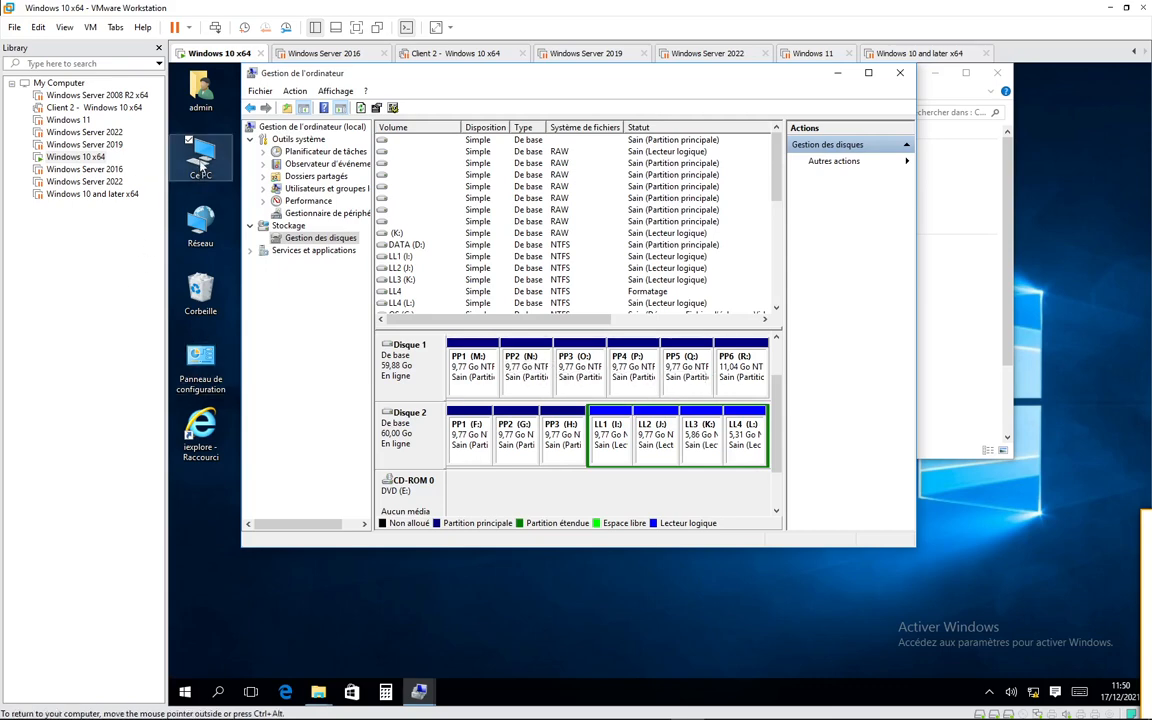
{"action": "scroll", "coordinate": [525, 365], "scroll_direction": "down", "scroll_amount": 2}
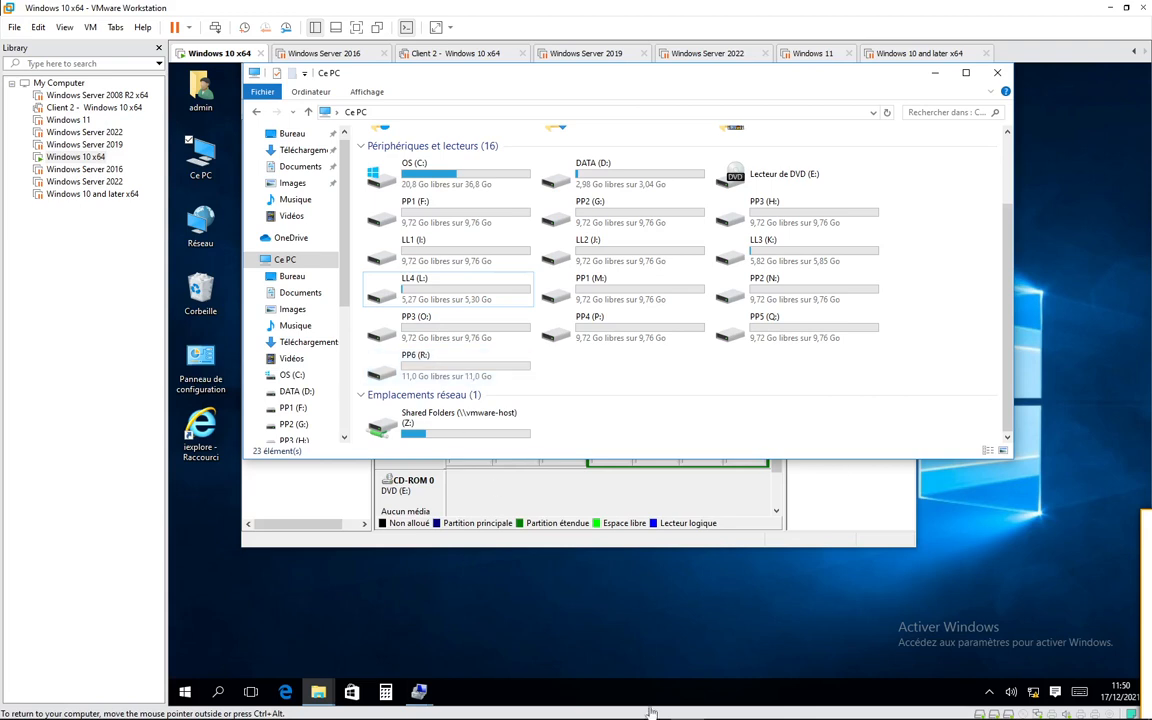
{"action": "left_click", "coordinate": [700, 530]}
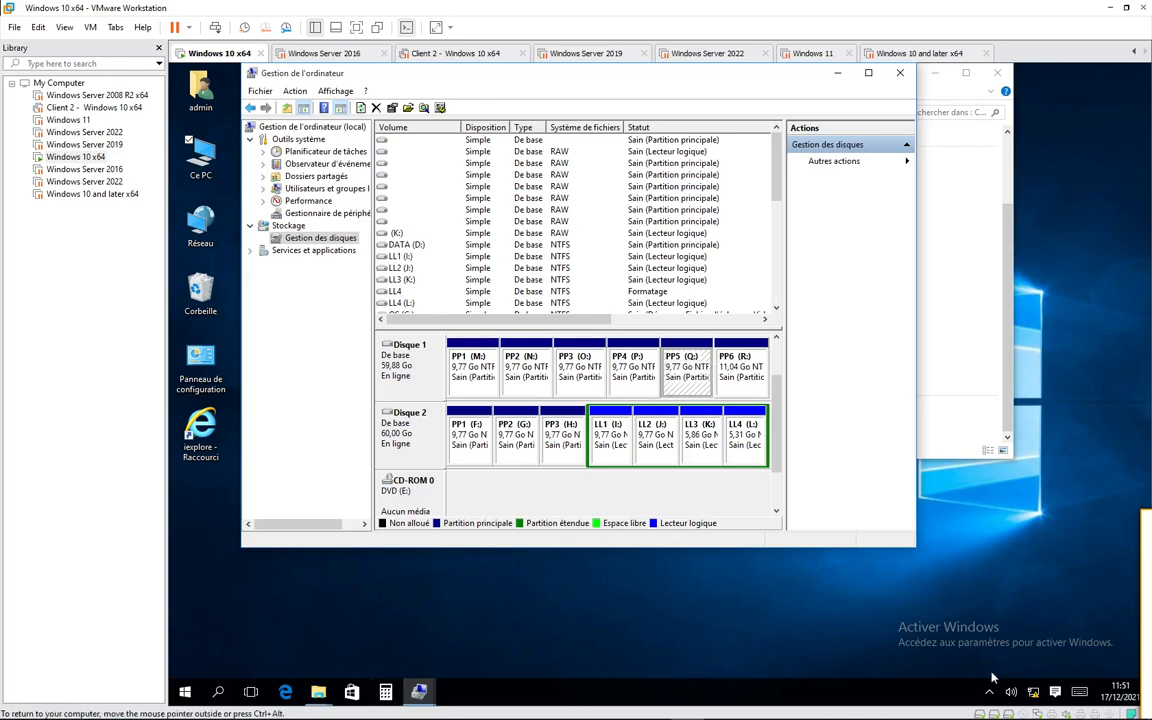
- Switch to the open "vidéos astuces" notes in Bloc-notes on the host computer
{"action": "mouse_move", "coordinate": [965, 717]}
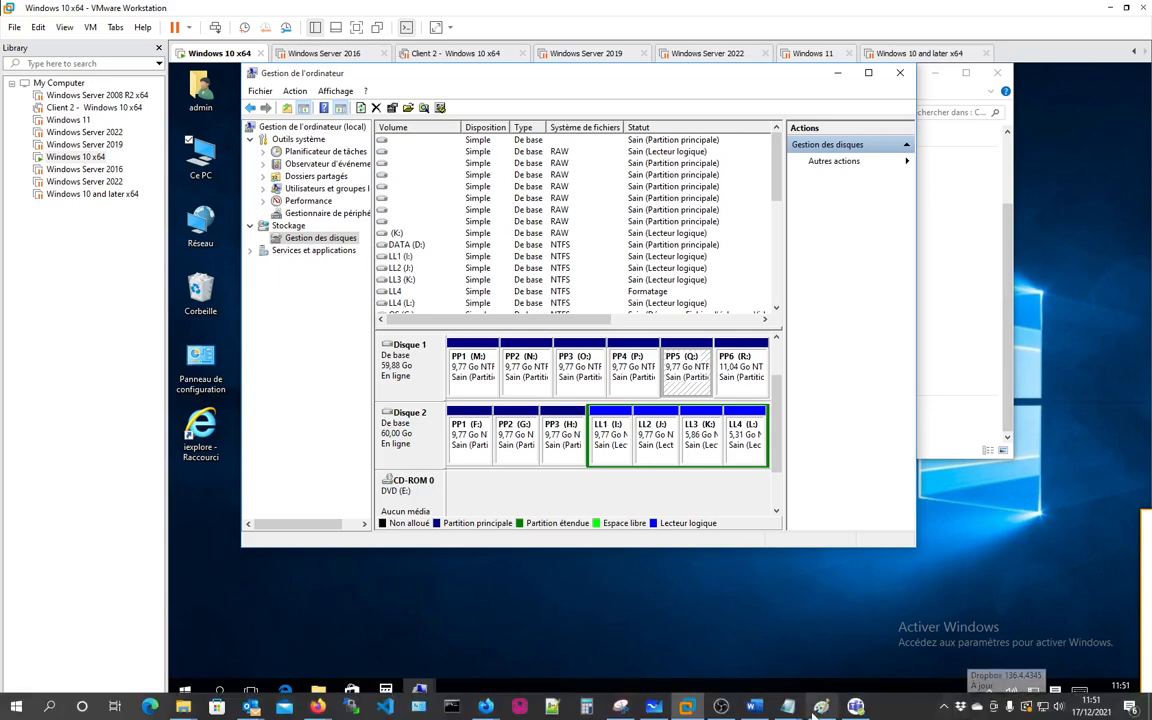
{"action": "mouse_move", "coordinate": [795, 708]}
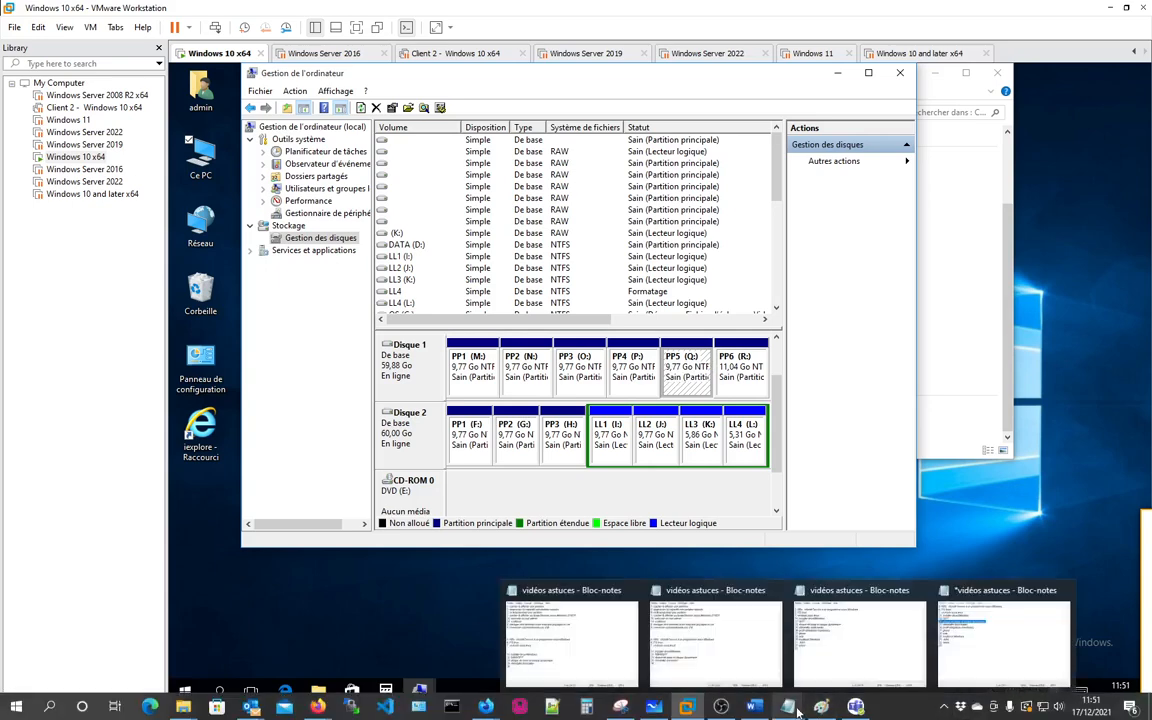